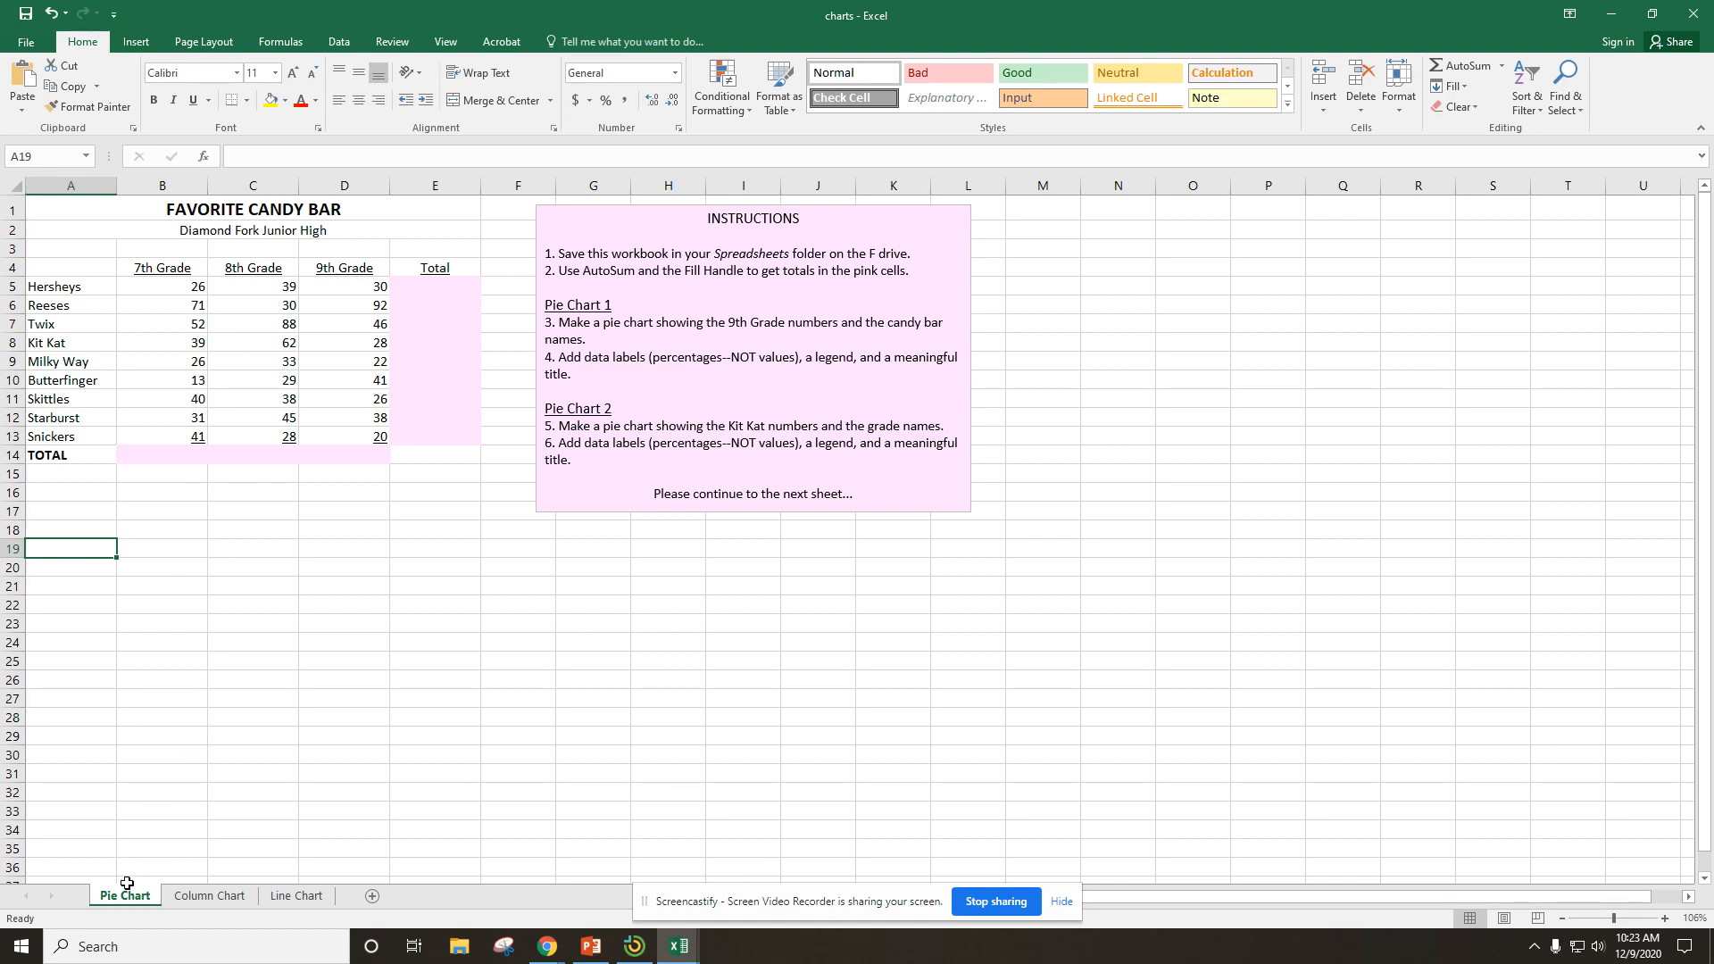
Look over the instructions and data on the Column Chart and Line Chart sheets, returning to the Pie Chart sheet.
{"action": "left_click", "coordinate": [217, 896]}
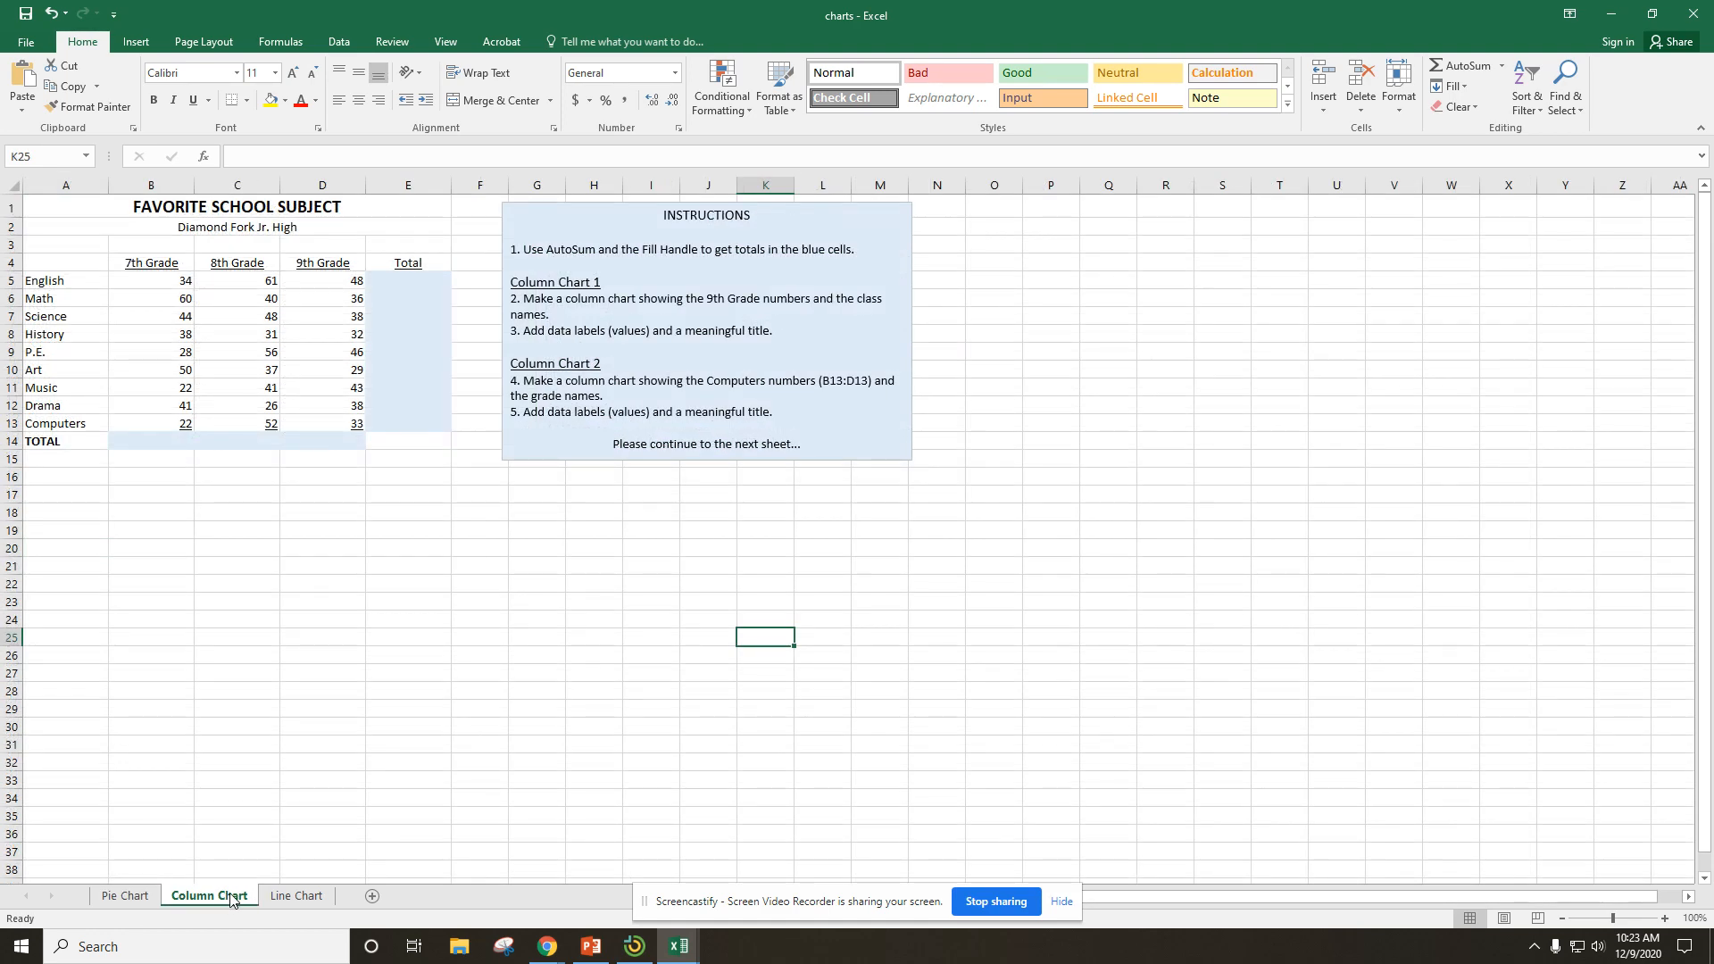
{"action": "left_click", "coordinate": [300, 896]}
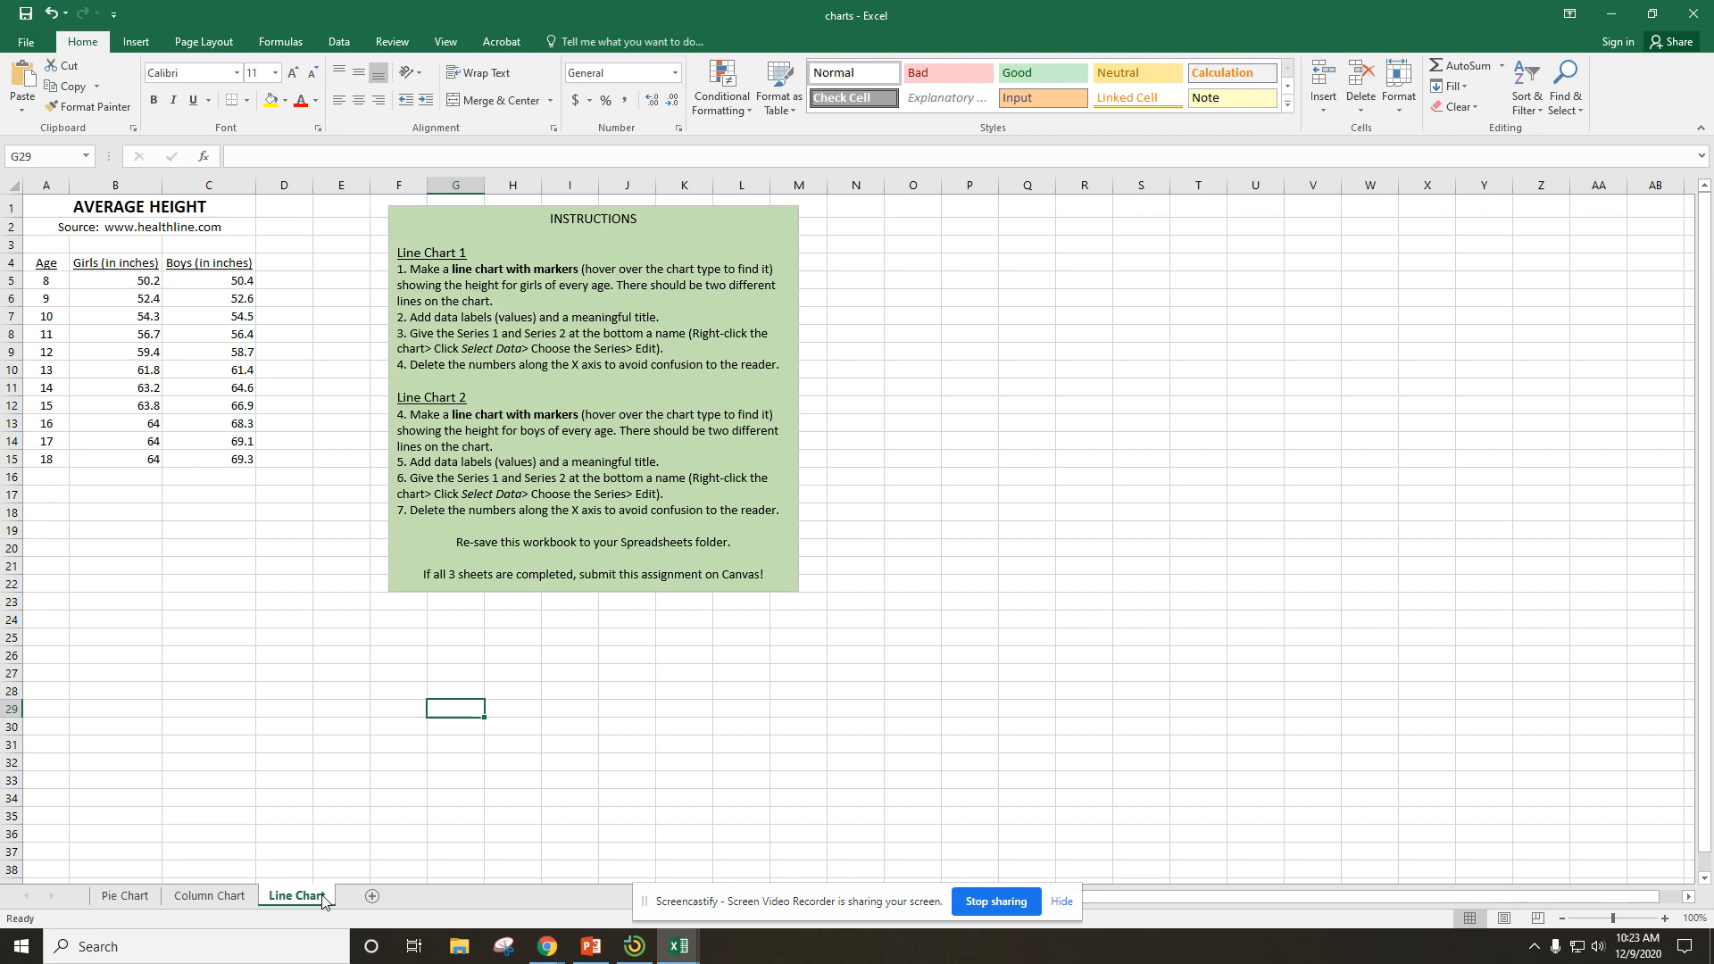
{"action": "left_click", "coordinate": [228, 896]}
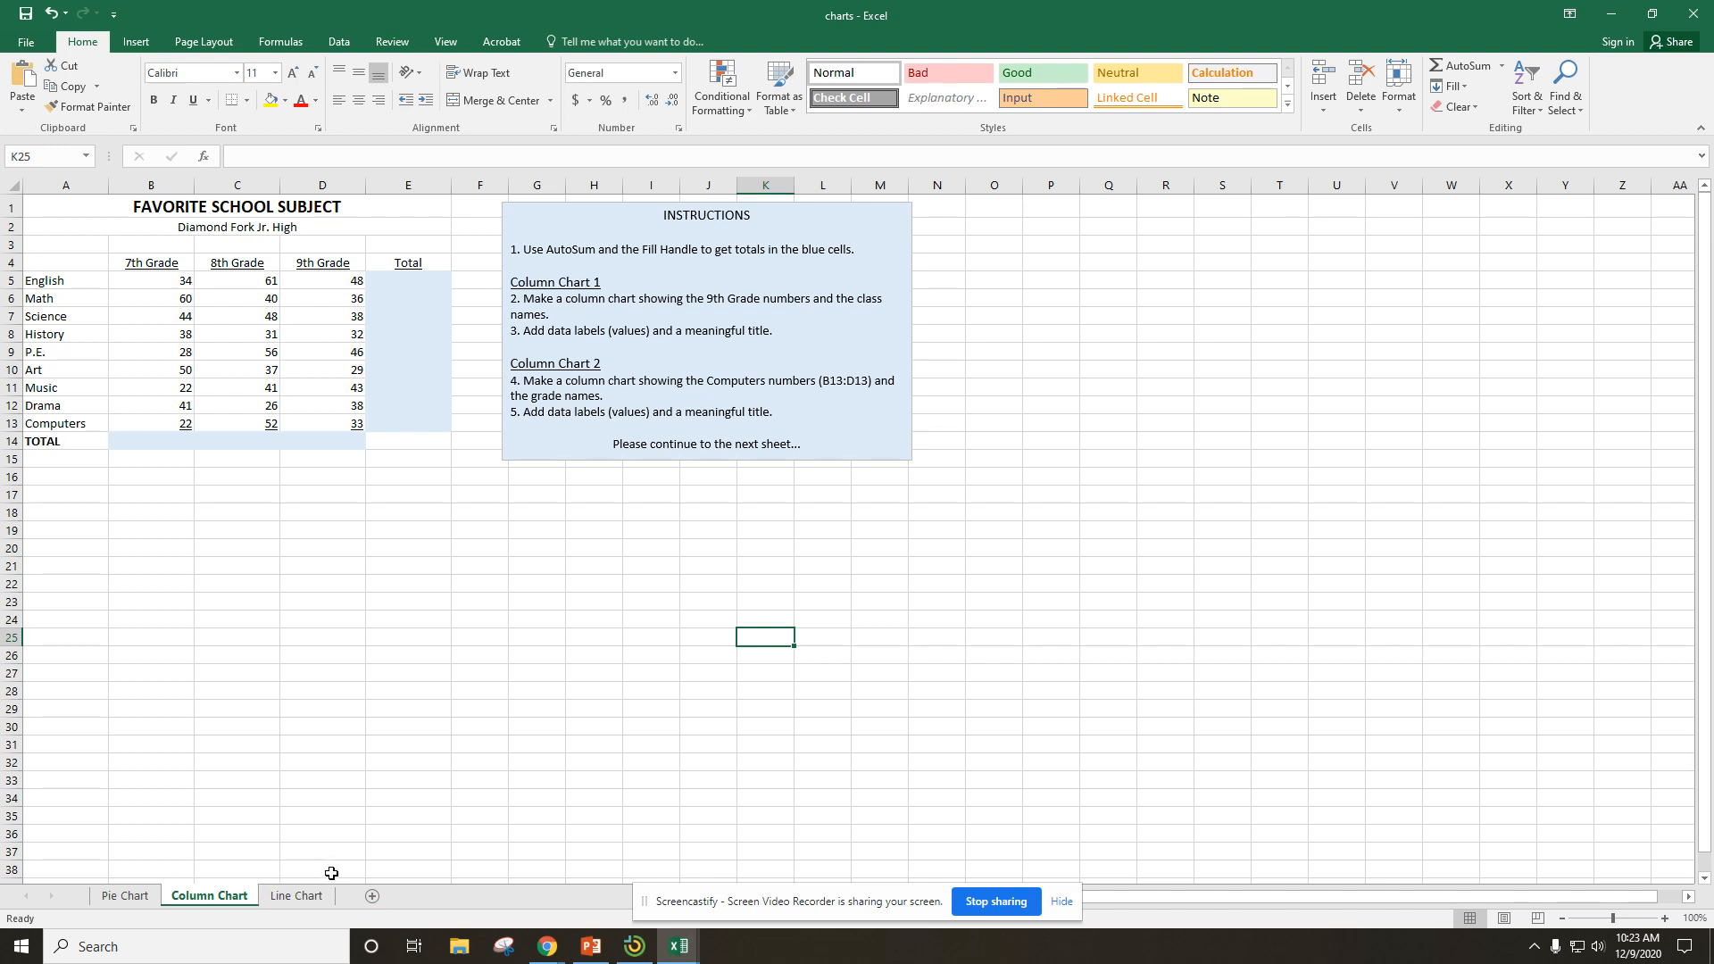
{"action": "left_click", "coordinate": [125, 896]}
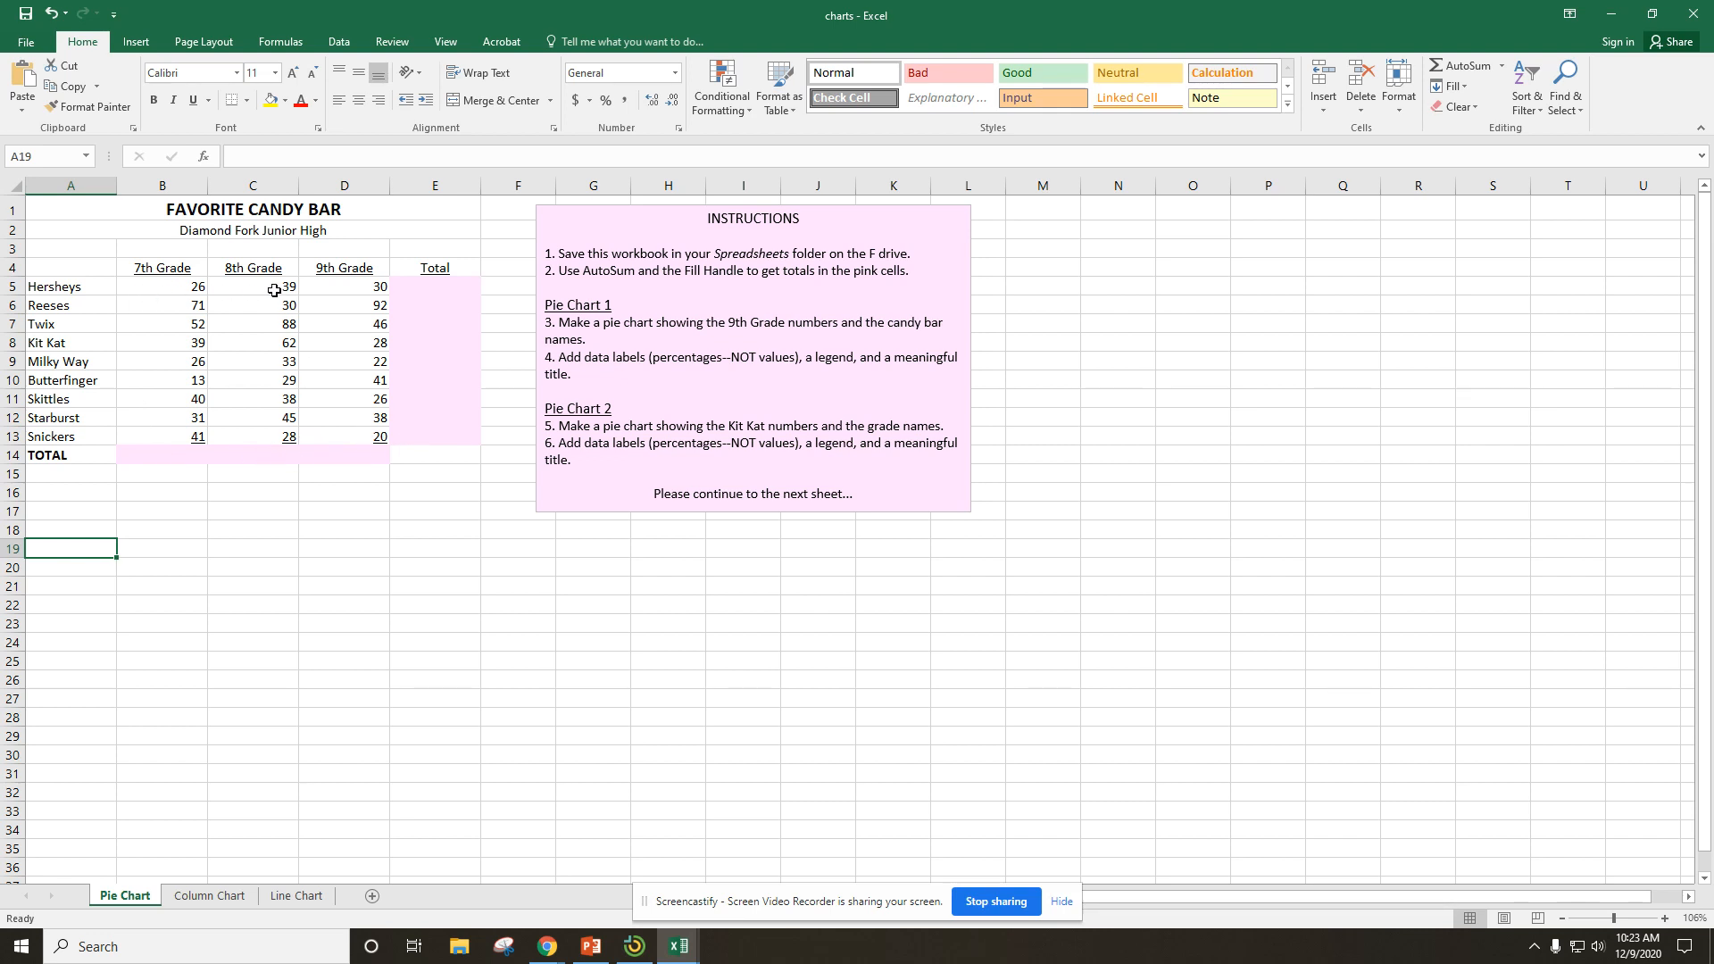
Total the Hersheys row in E5 with AutoSum and fill the formula down through the Snickers row.
{"action": "left_click", "coordinate": [437, 288]}
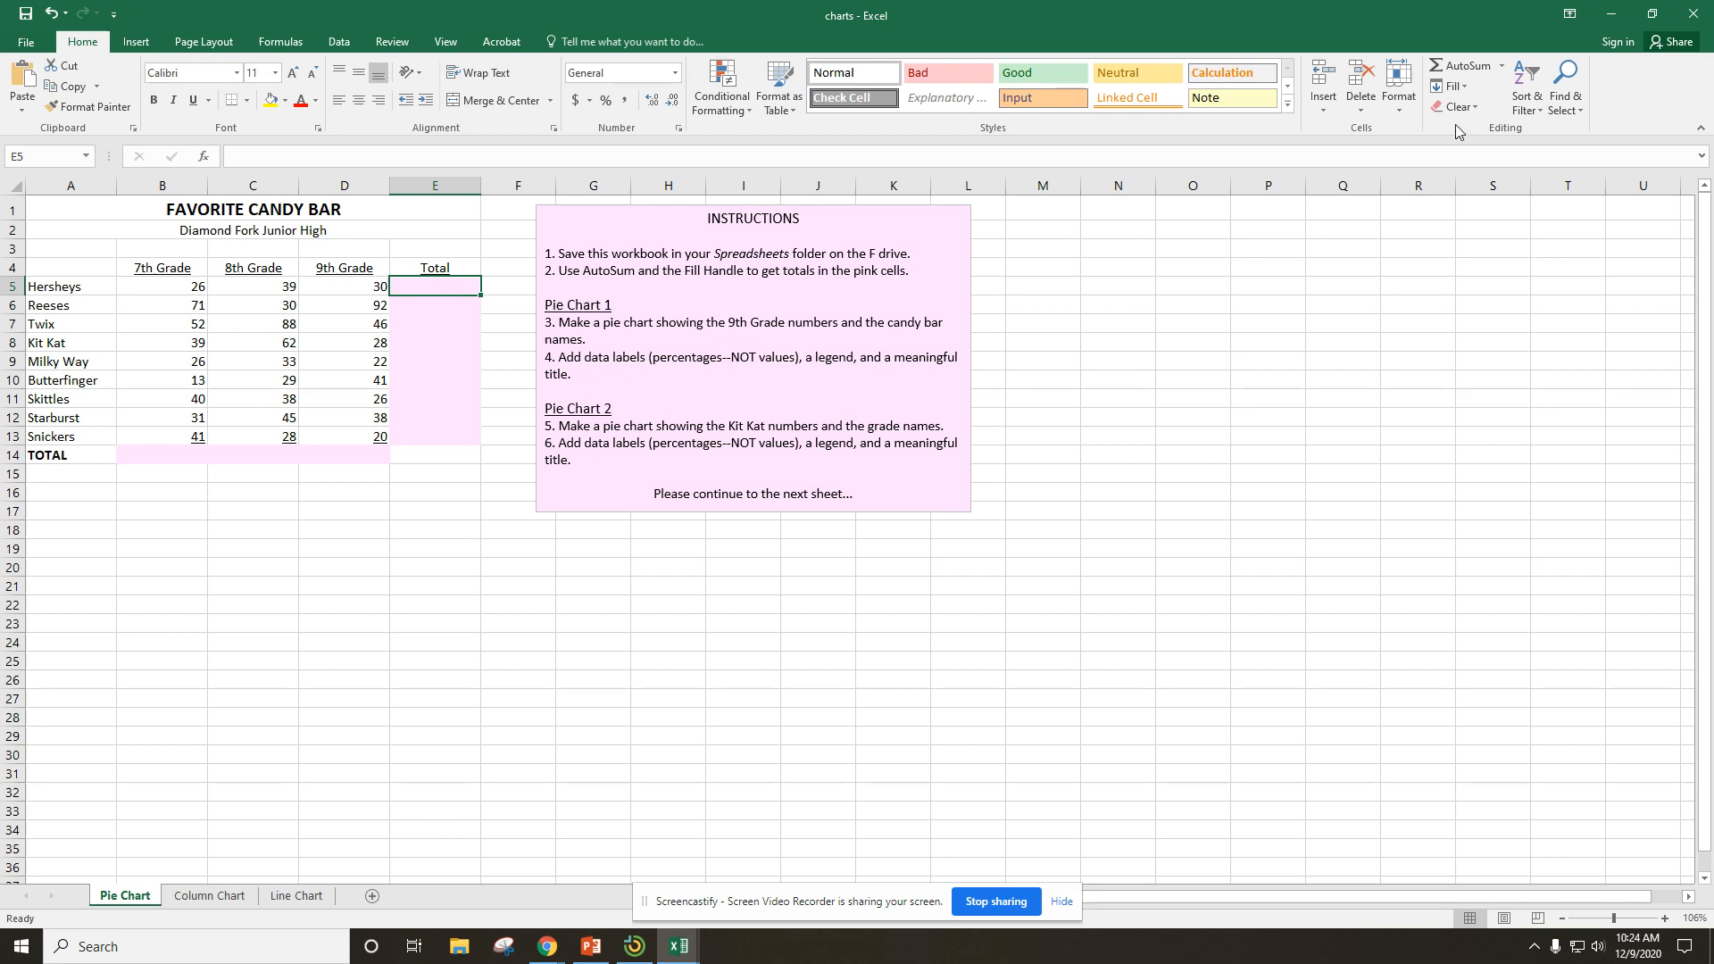
{"action": "left_click", "coordinate": [1466, 65]}
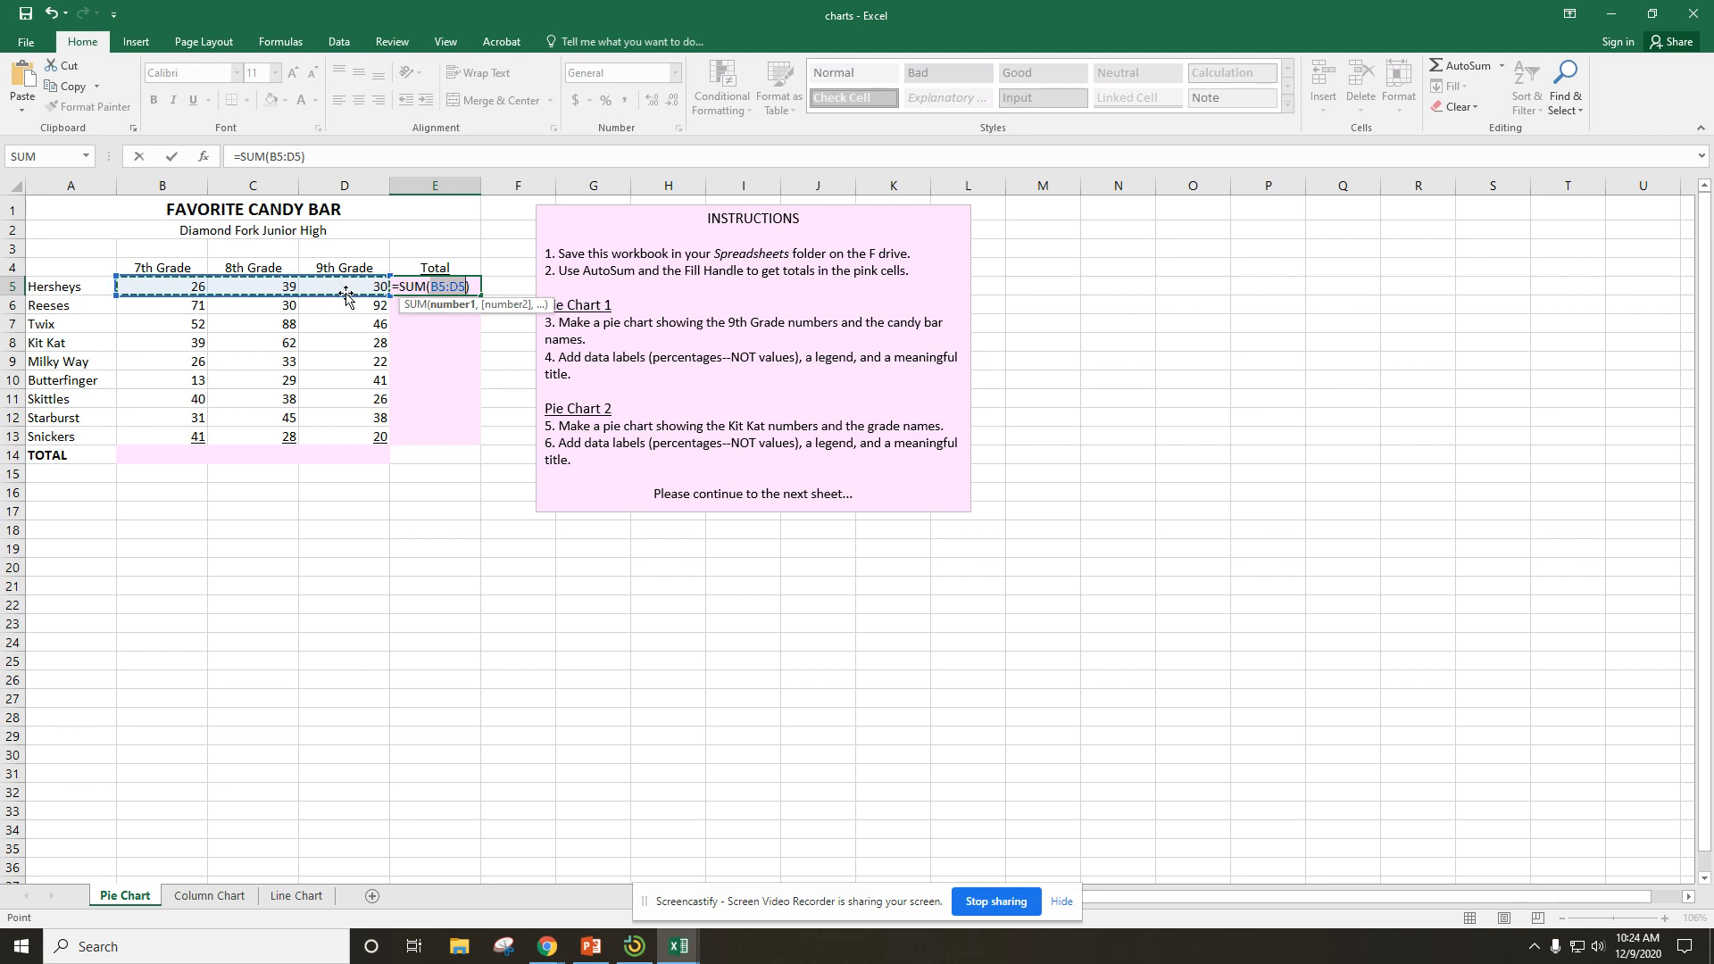
{"action": "key", "text": "Return"}
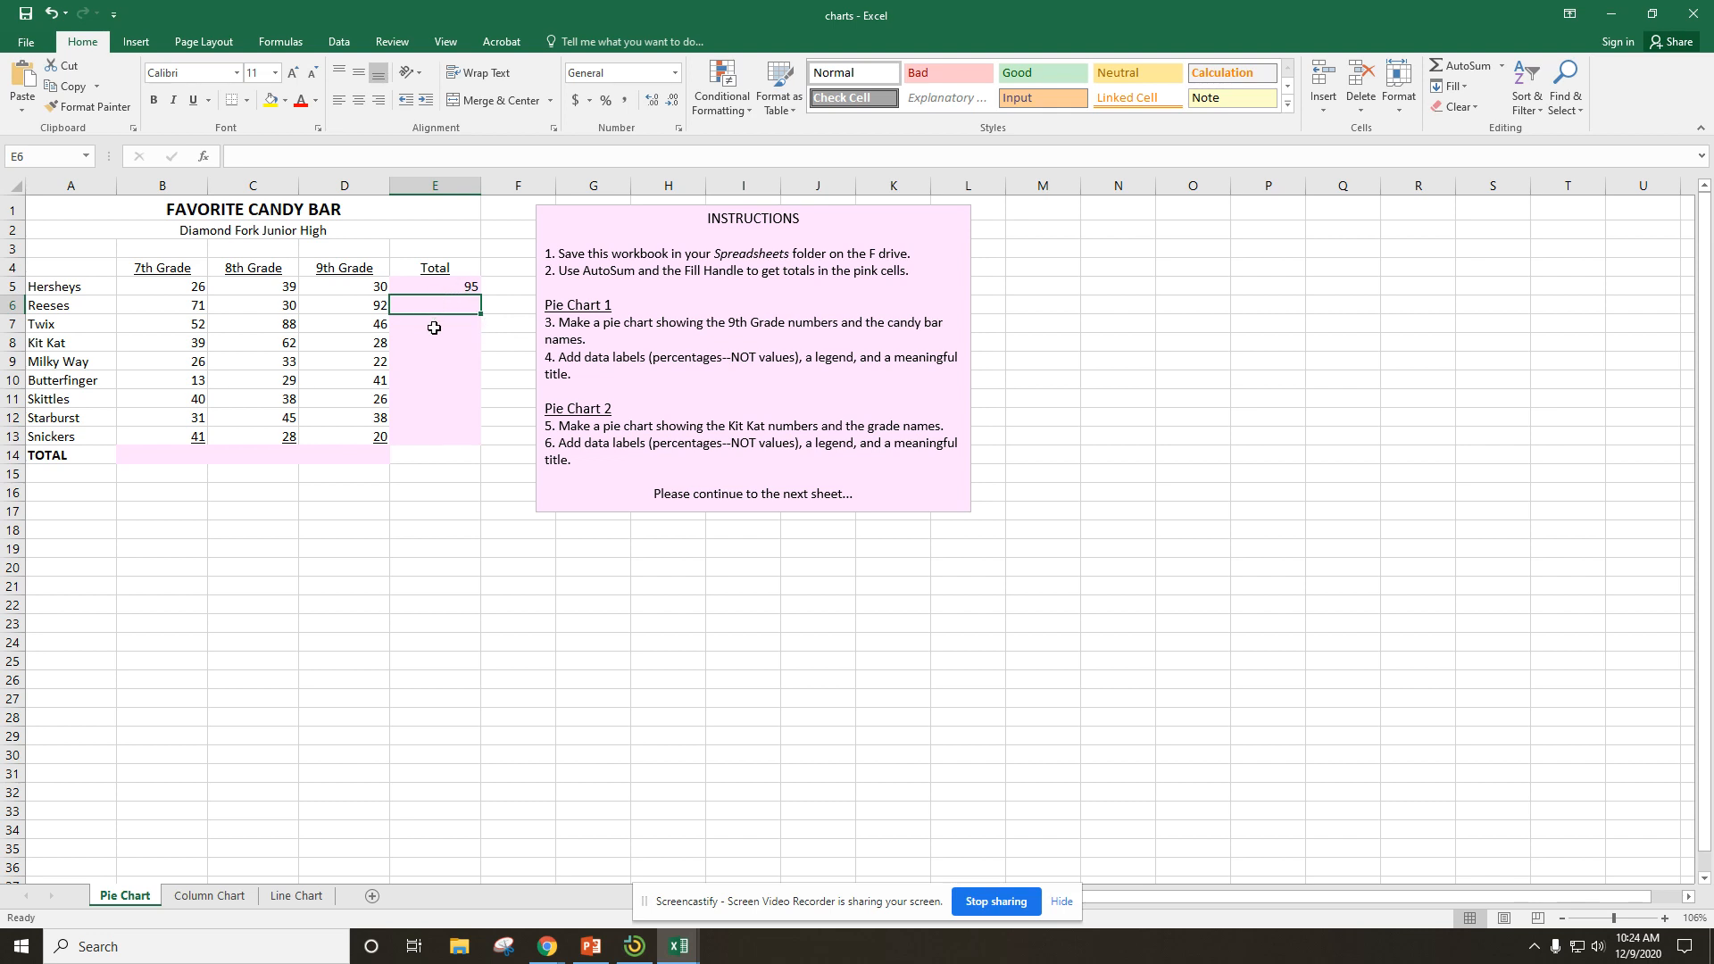
{"action": "left_click", "coordinate": [450, 287]}
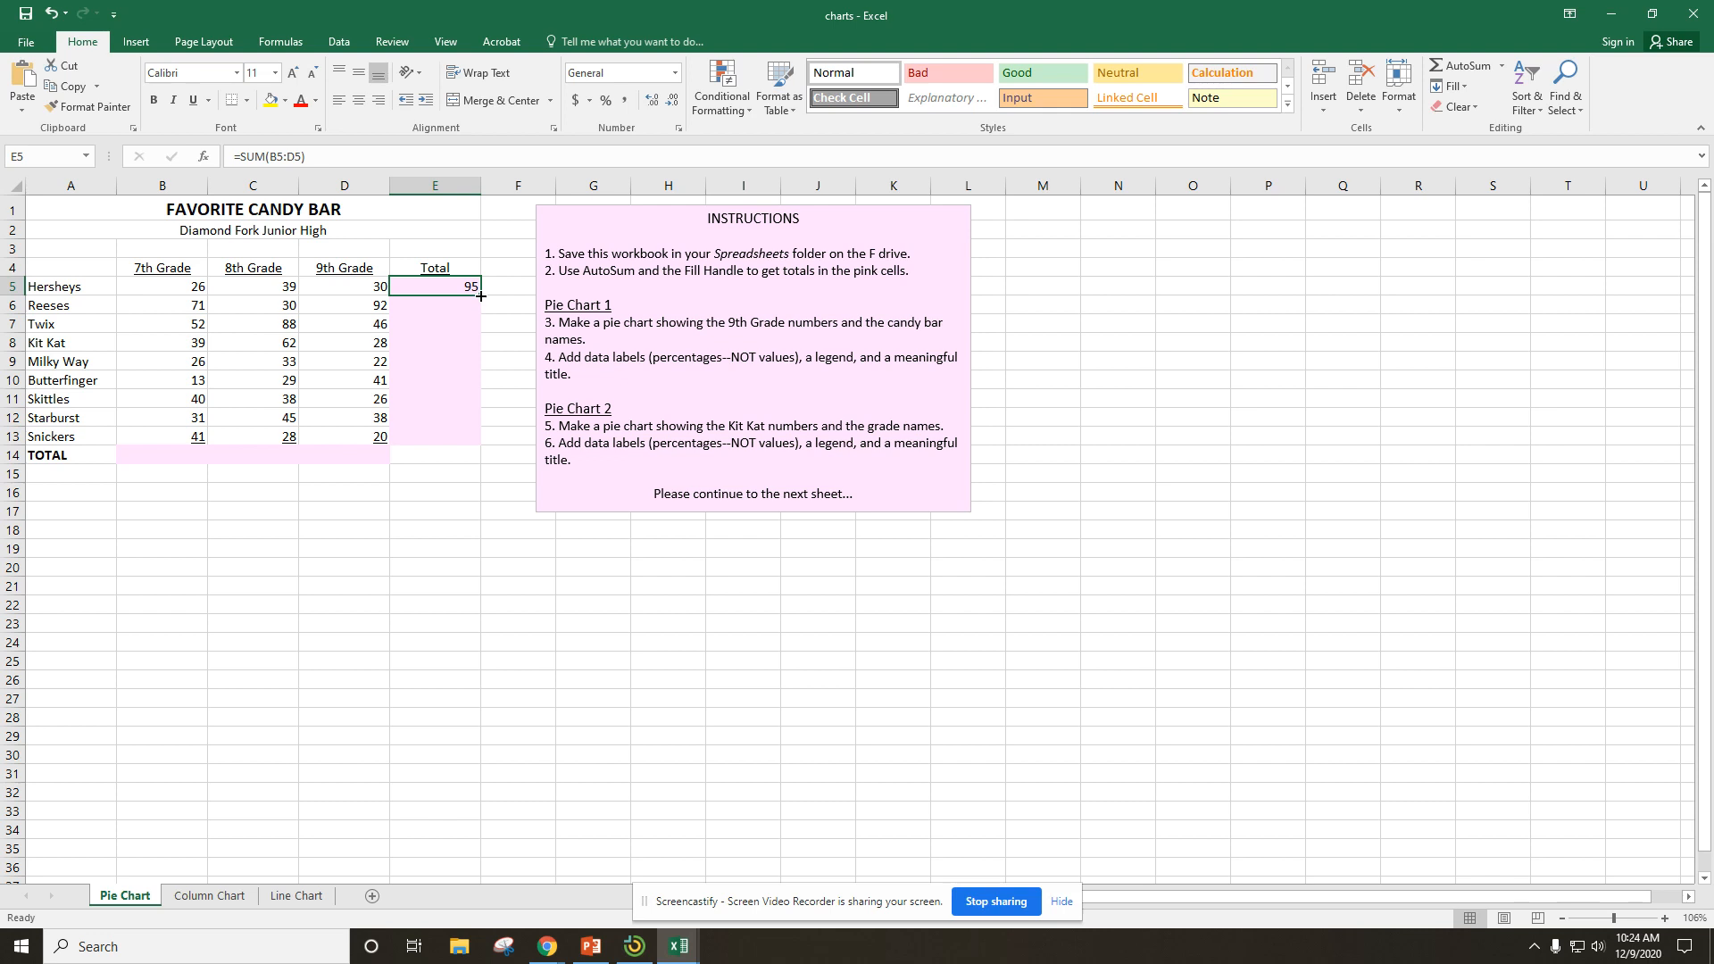
{"action": "left_click_drag", "start_coordinate": [481, 295], "coordinate": [481, 441]}
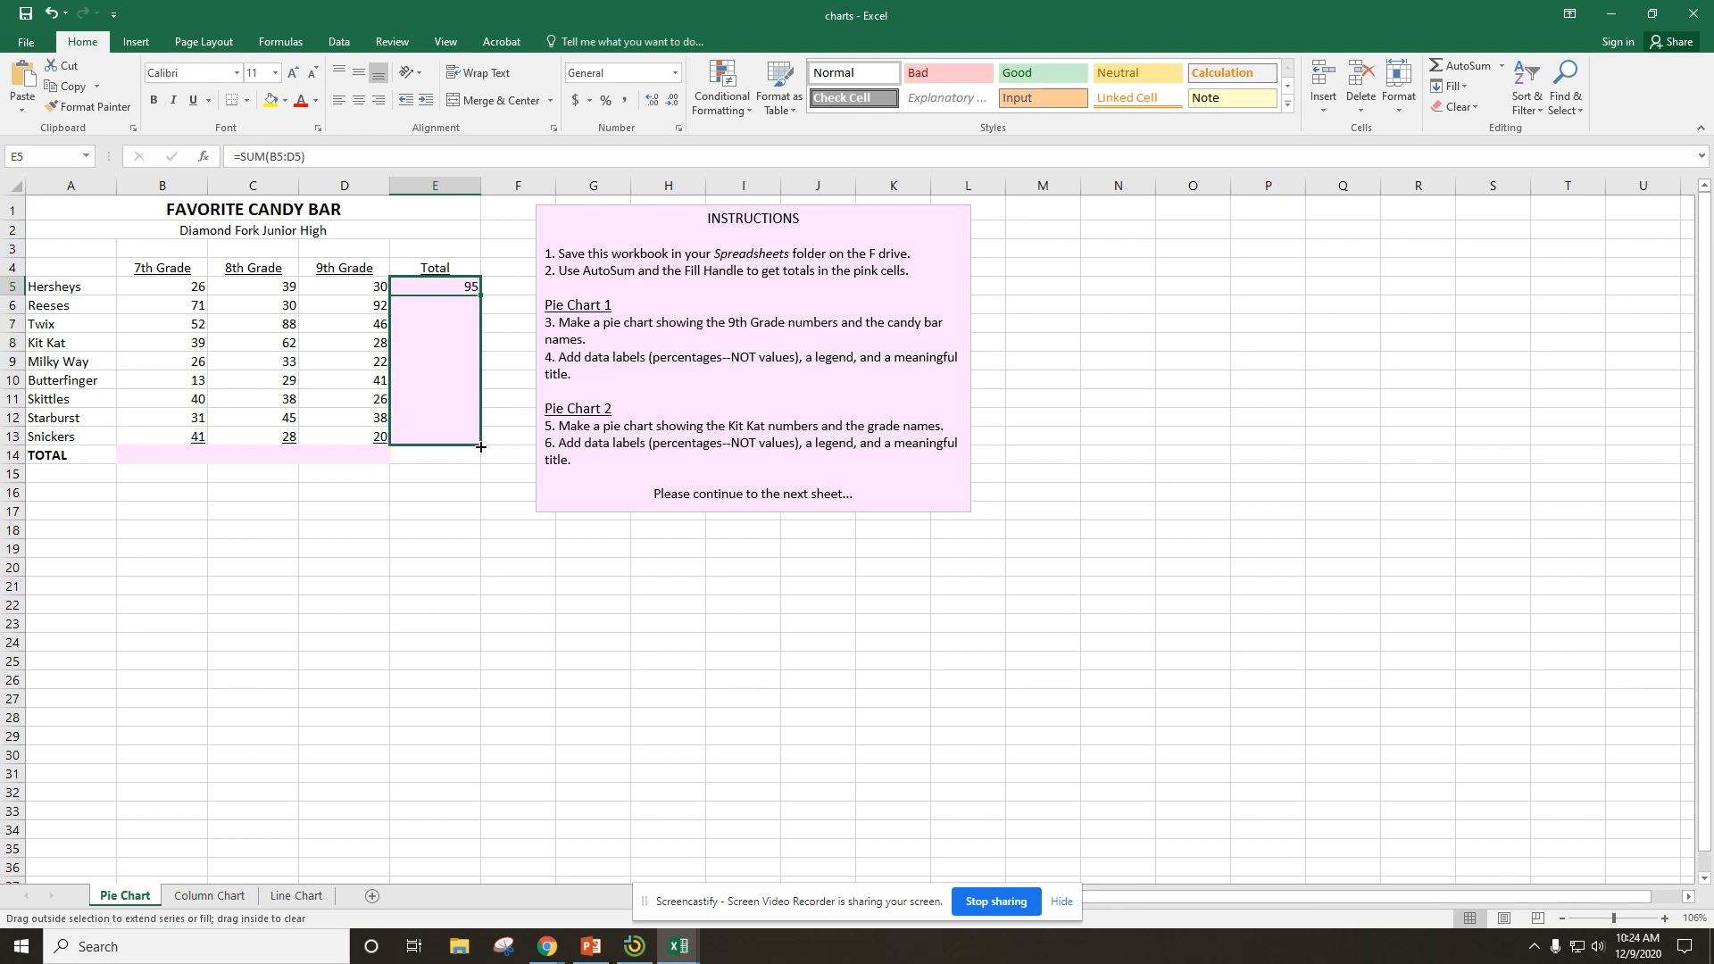
{"action": "left_click_drag", "start_coordinate": [482, 446], "coordinate": [481, 446]}
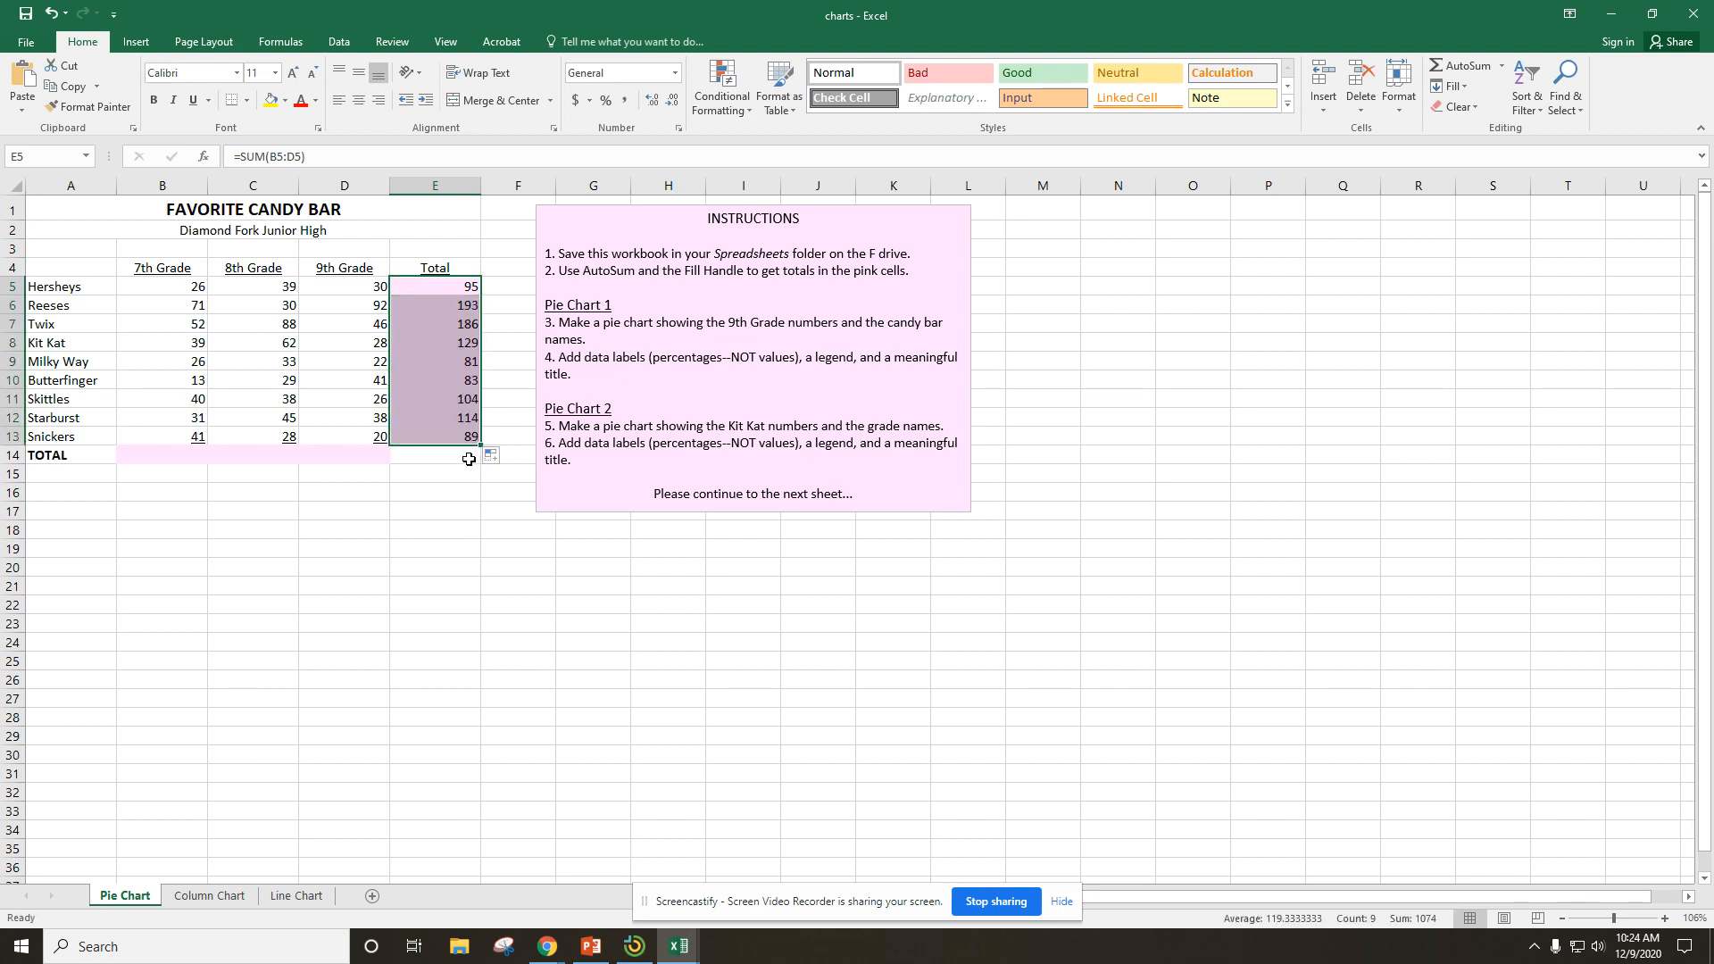
{"action": "left_click_drag", "start_coordinate": [495, 585], "coordinate": [489, 569]}
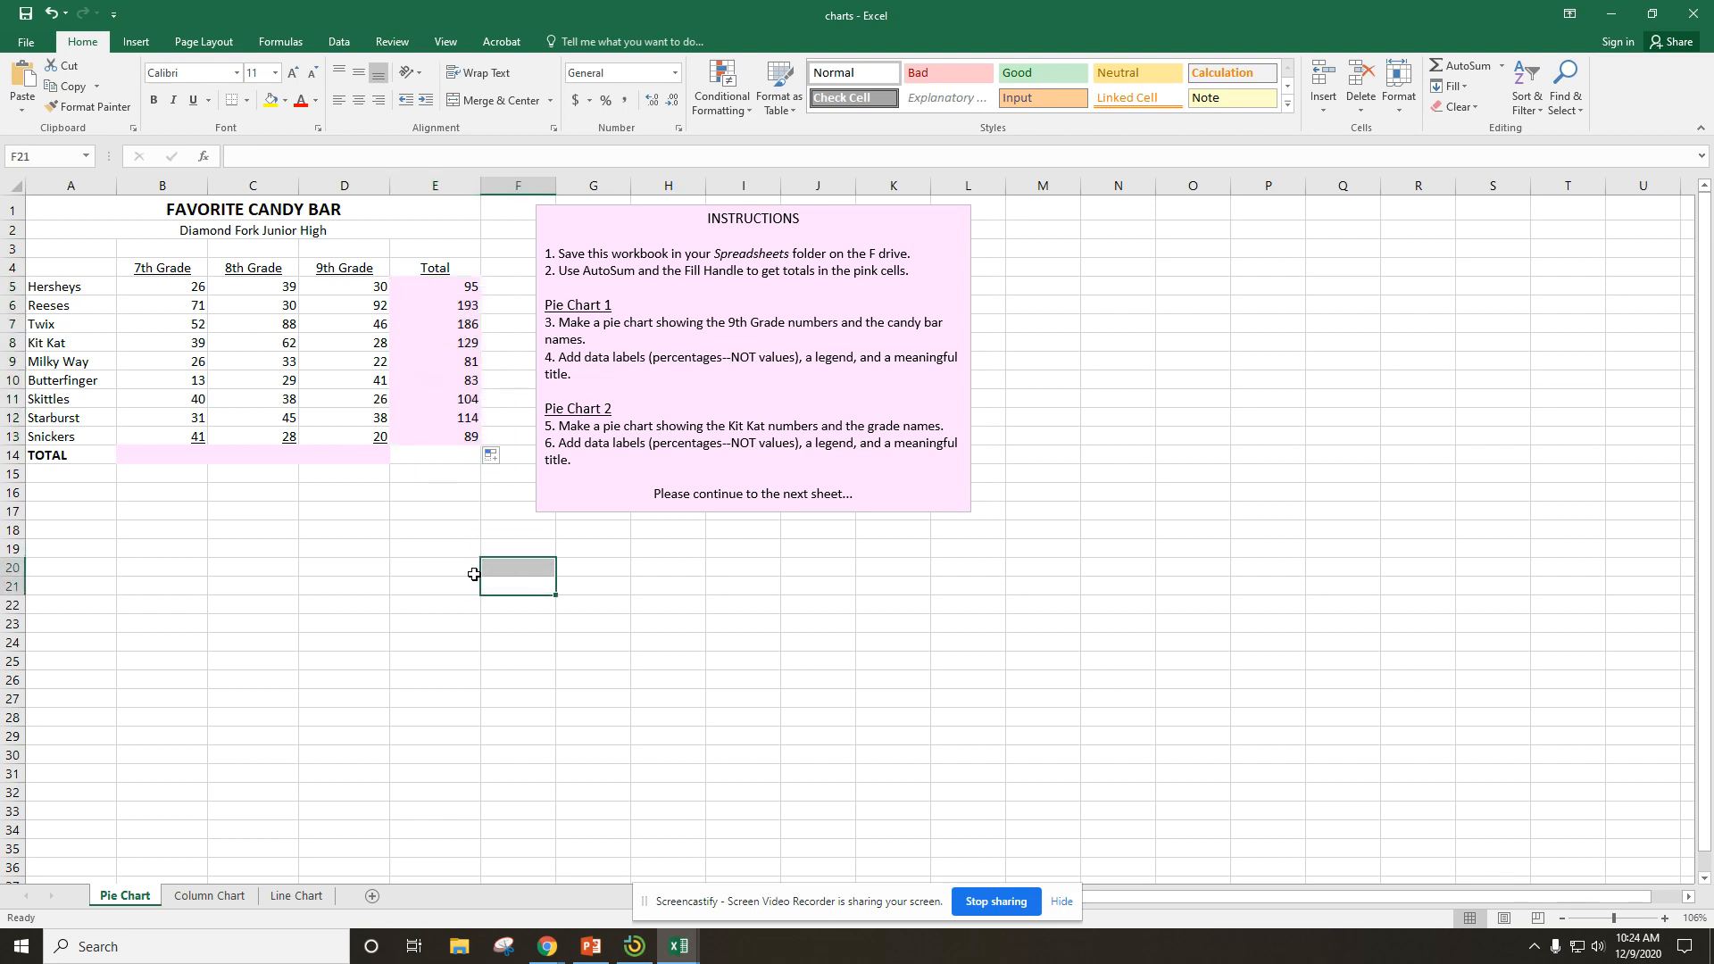
Total the 7th Grade column in B14 with AutoSum and fill the formula across to the 9th Grade column.
{"action": "left_click", "coordinate": [154, 449]}
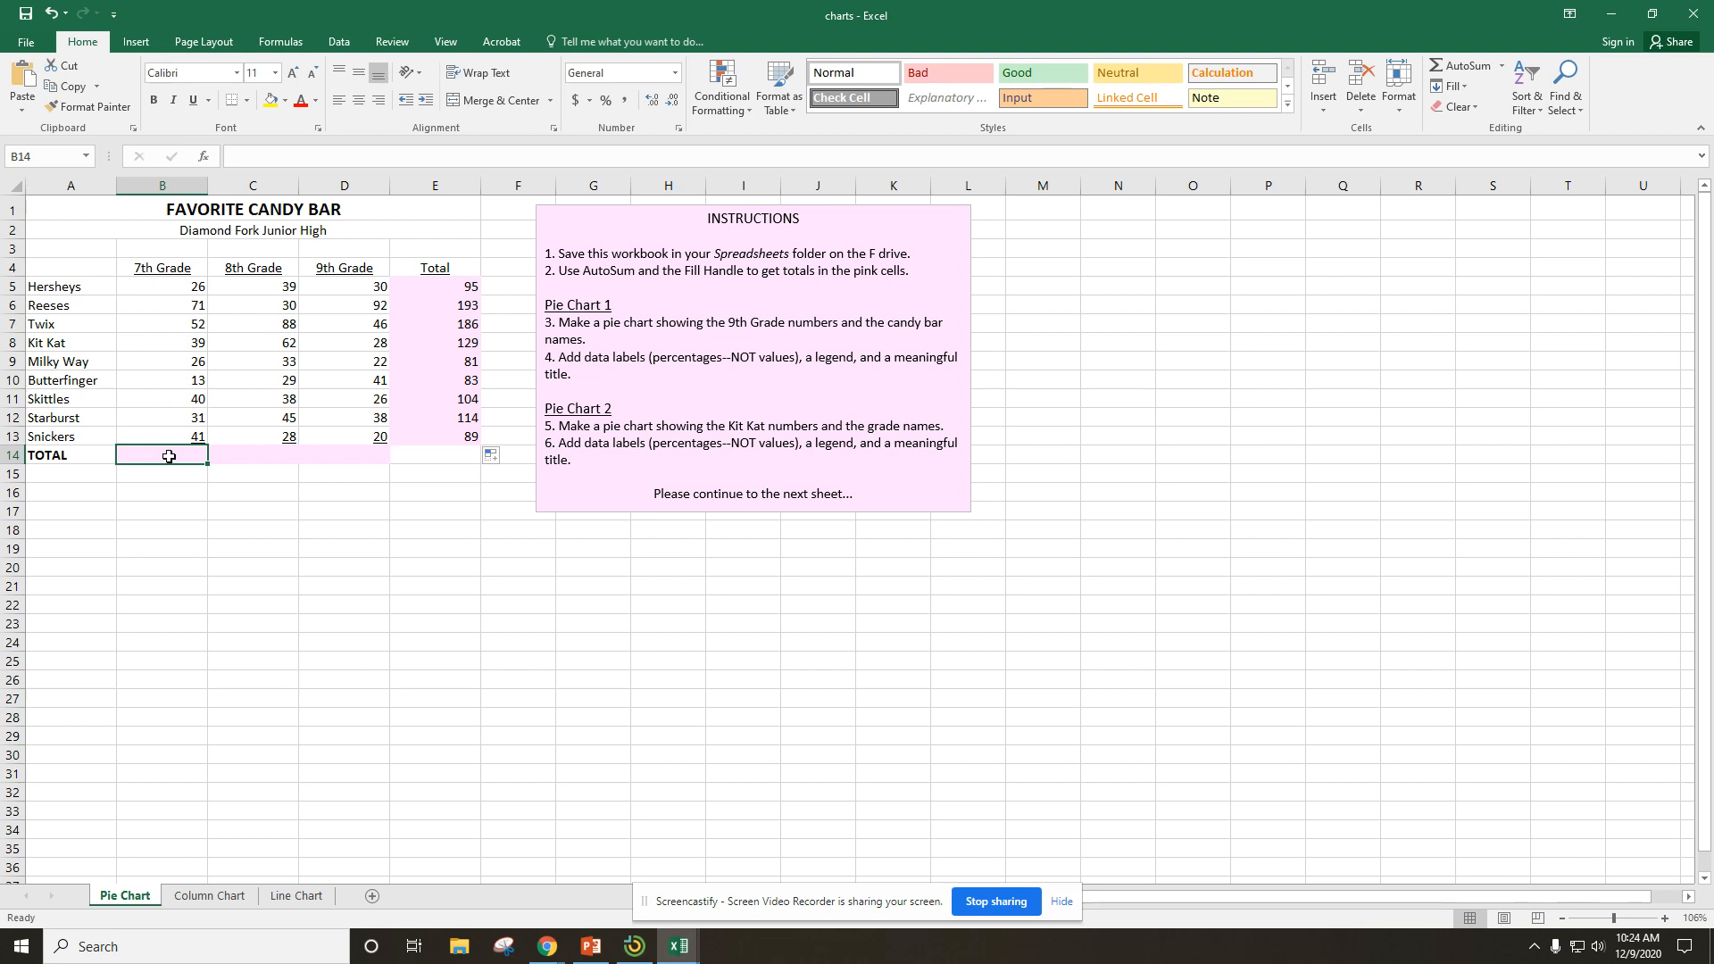
{"action": "left_click", "coordinate": [1464, 78]}
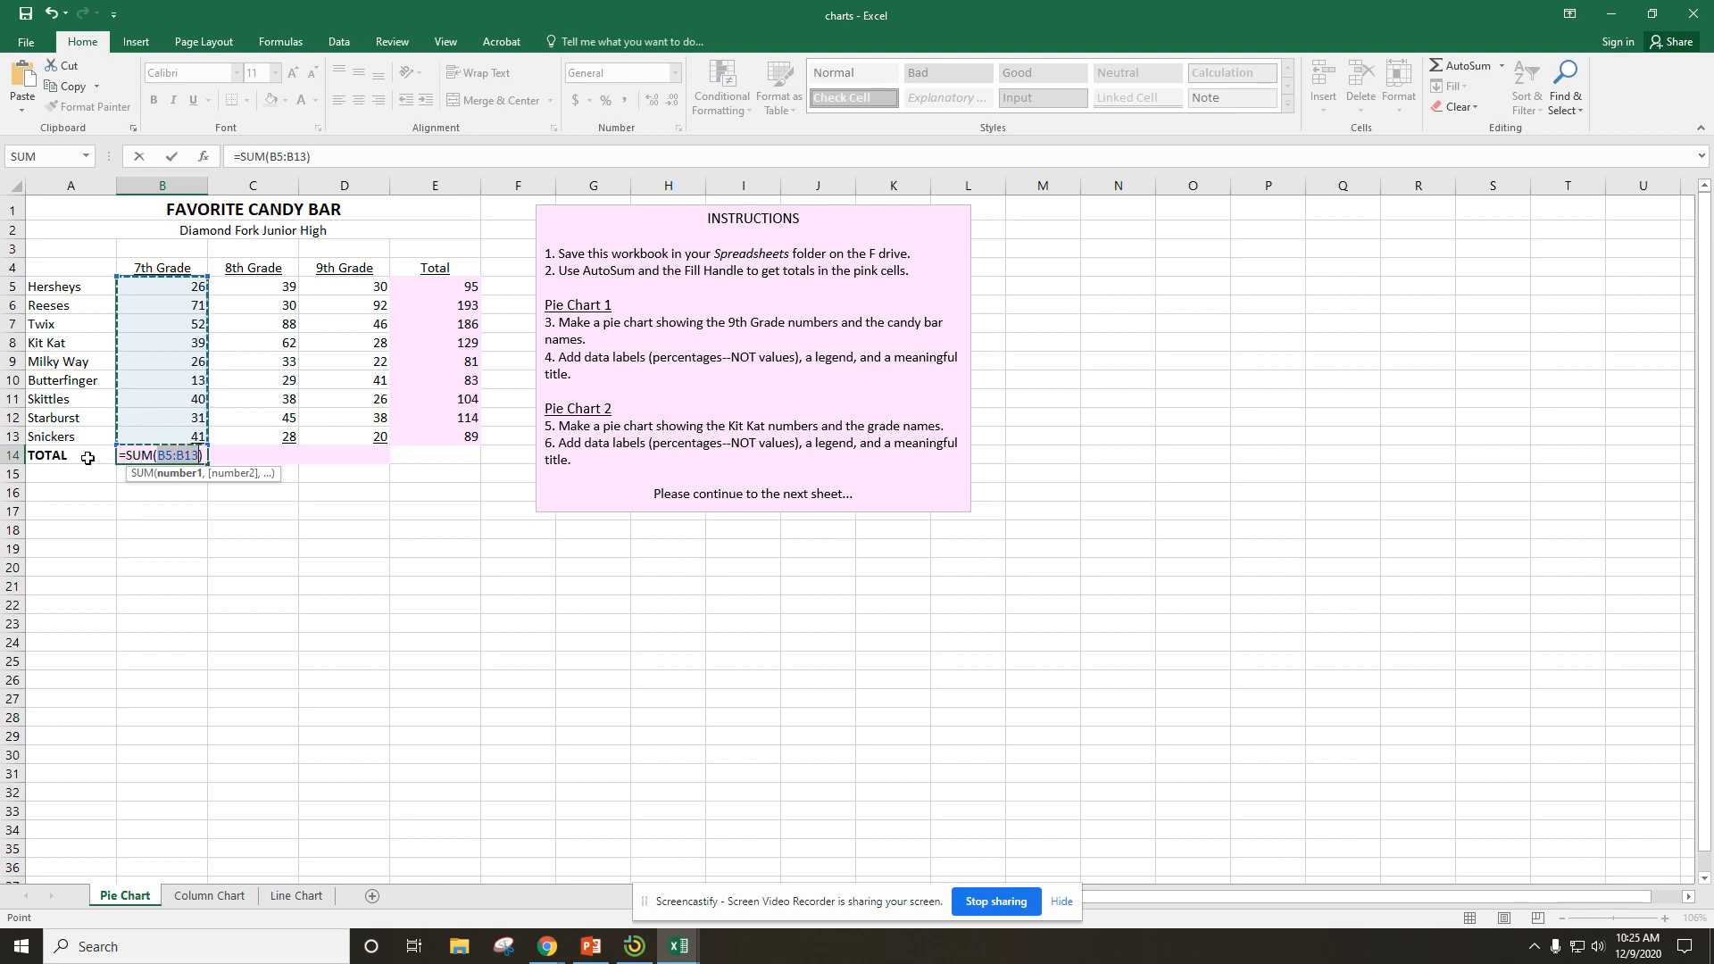
{"action": "key", "text": "Return"}
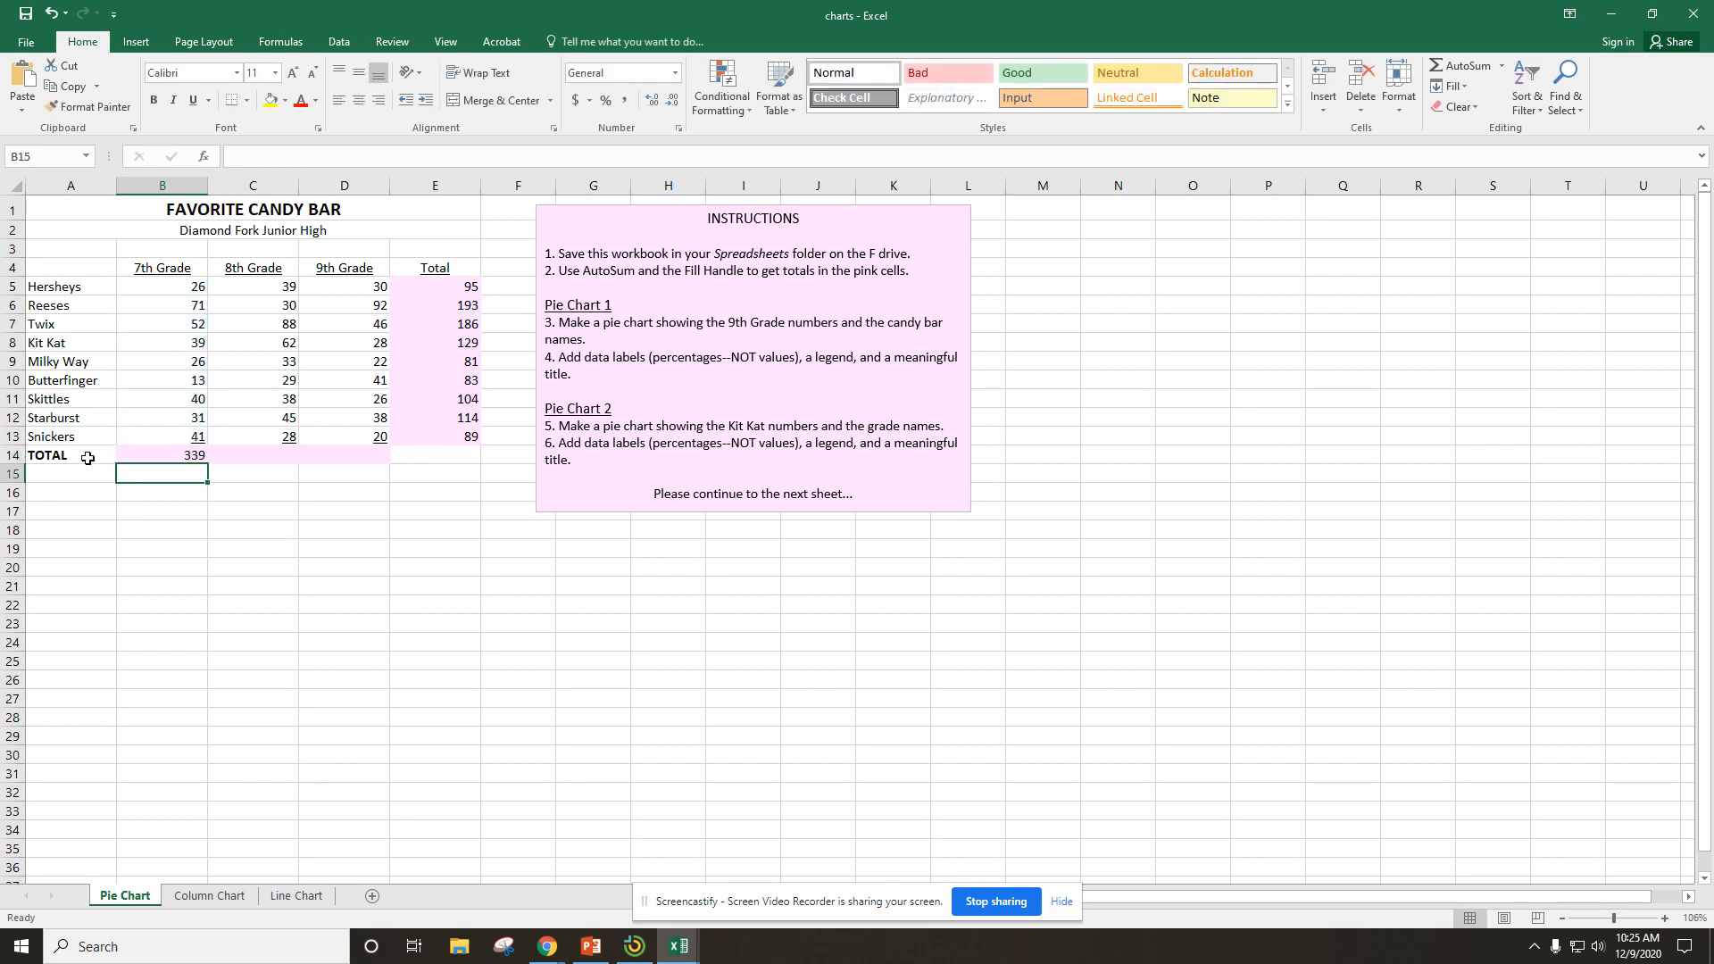
{"action": "left_click", "coordinate": [170, 456]}
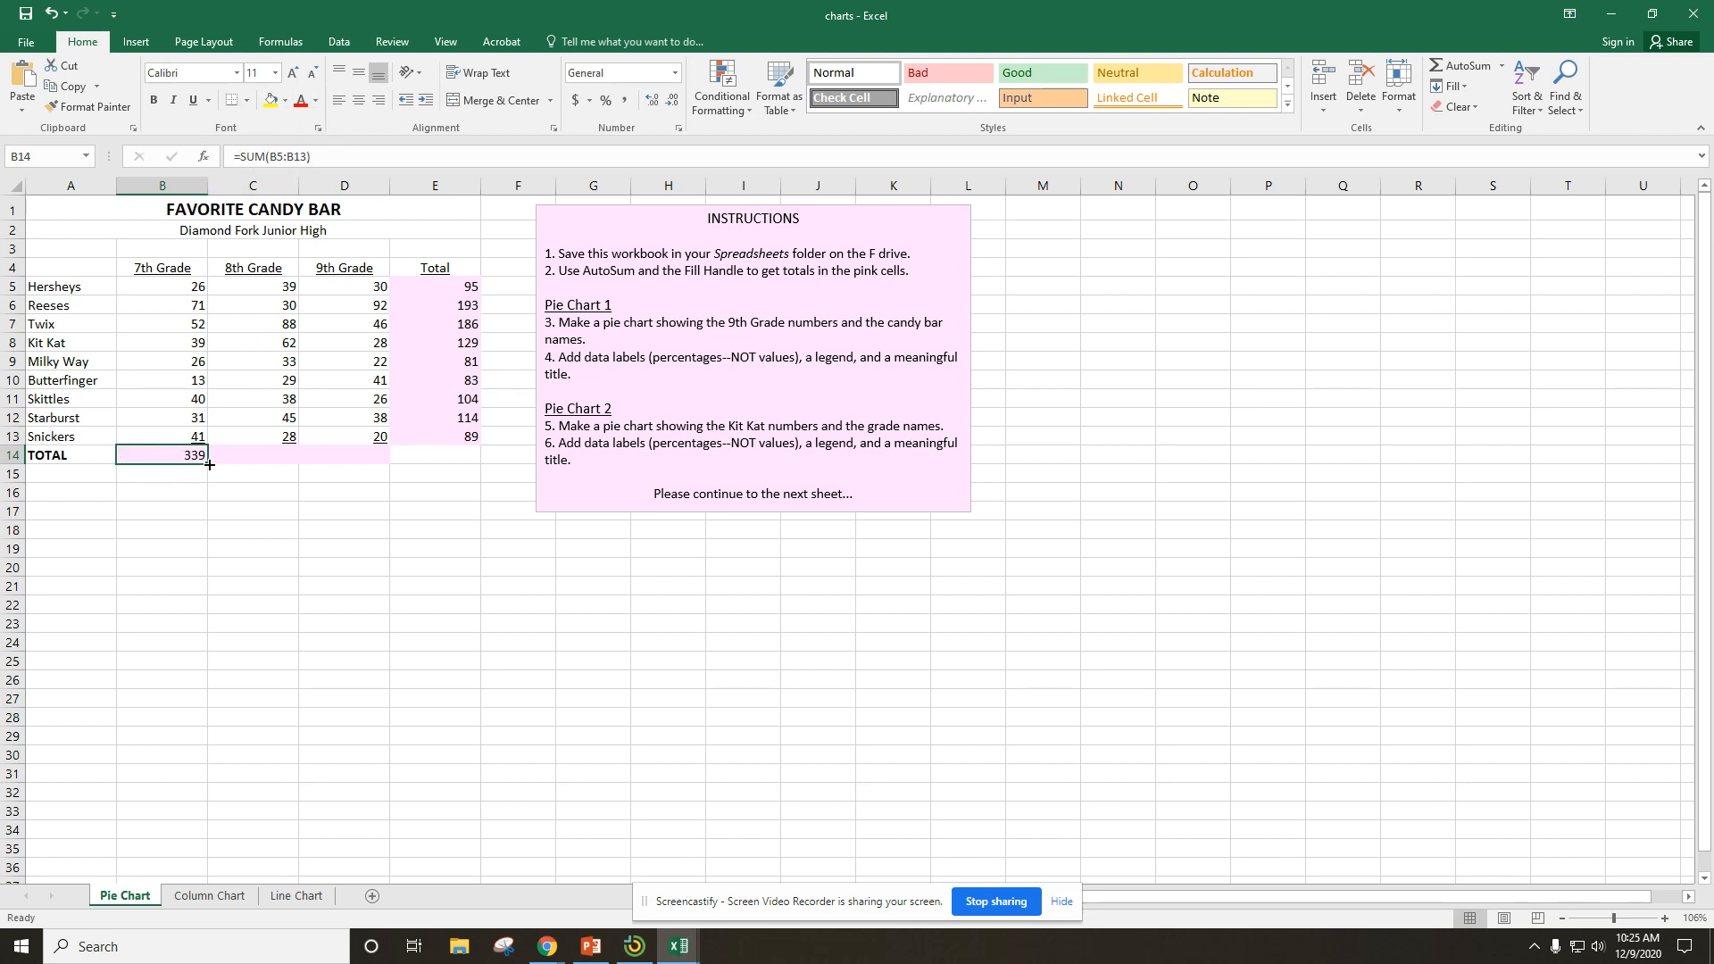
{"action": "left_click_drag", "start_coordinate": [209, 464], "coordinate": [375, 467]}
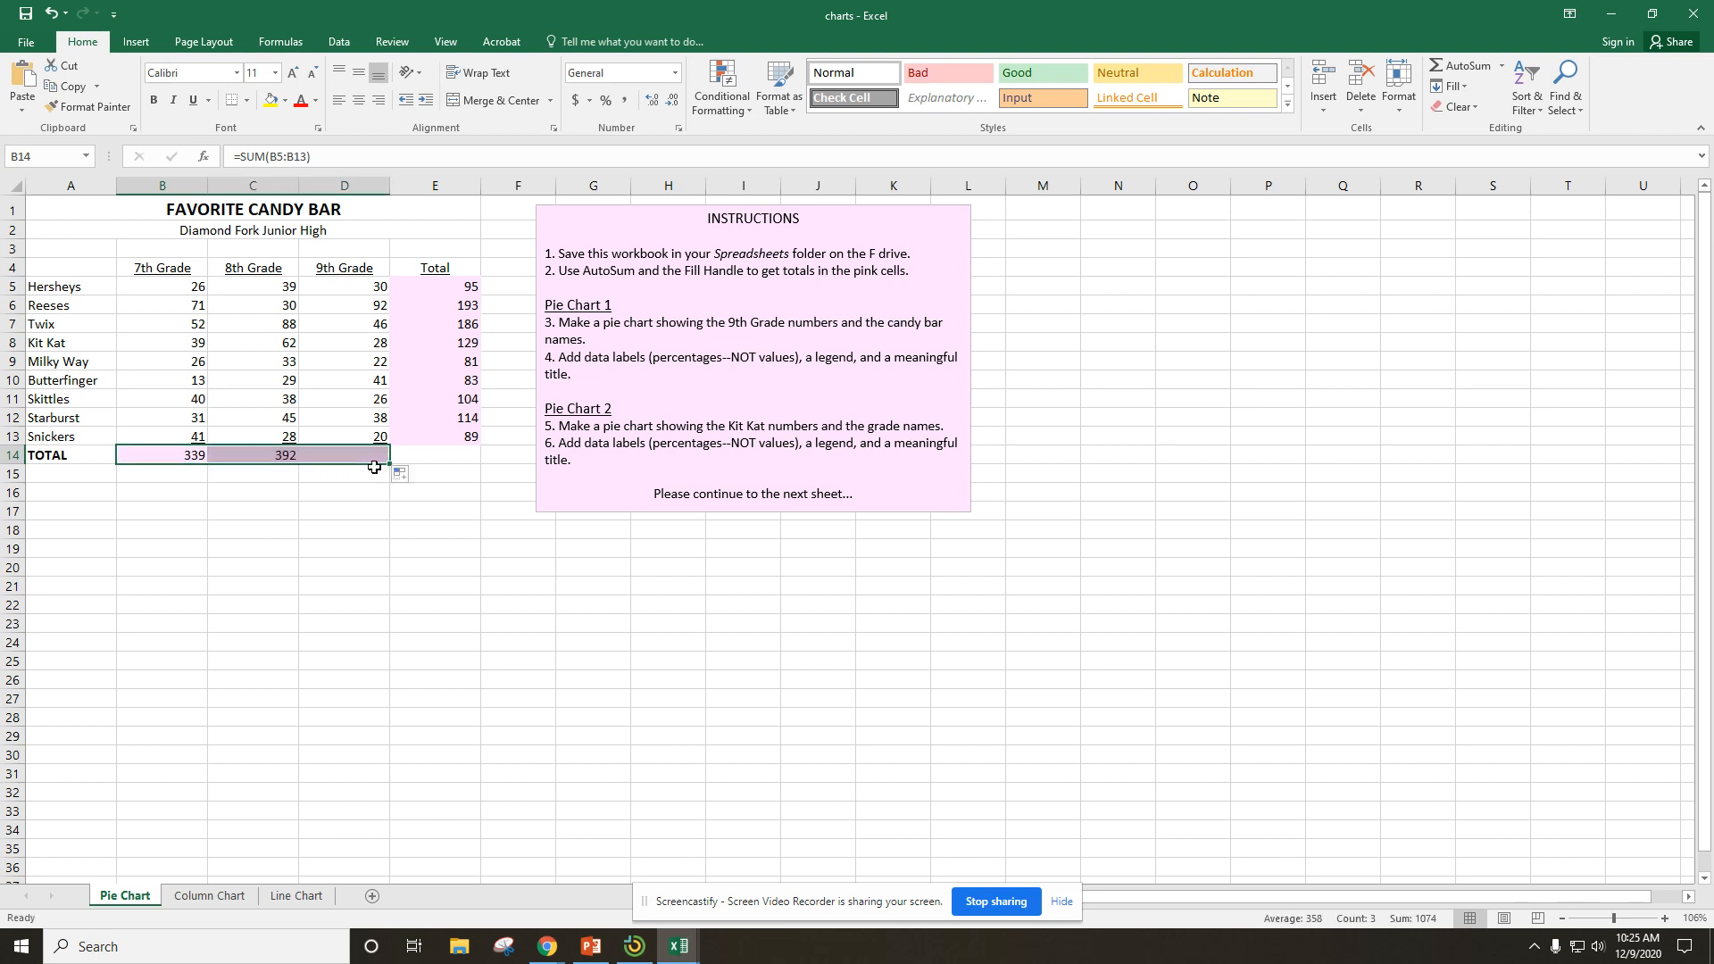
{"action": "left_click", "coordinate": [648, 605]}
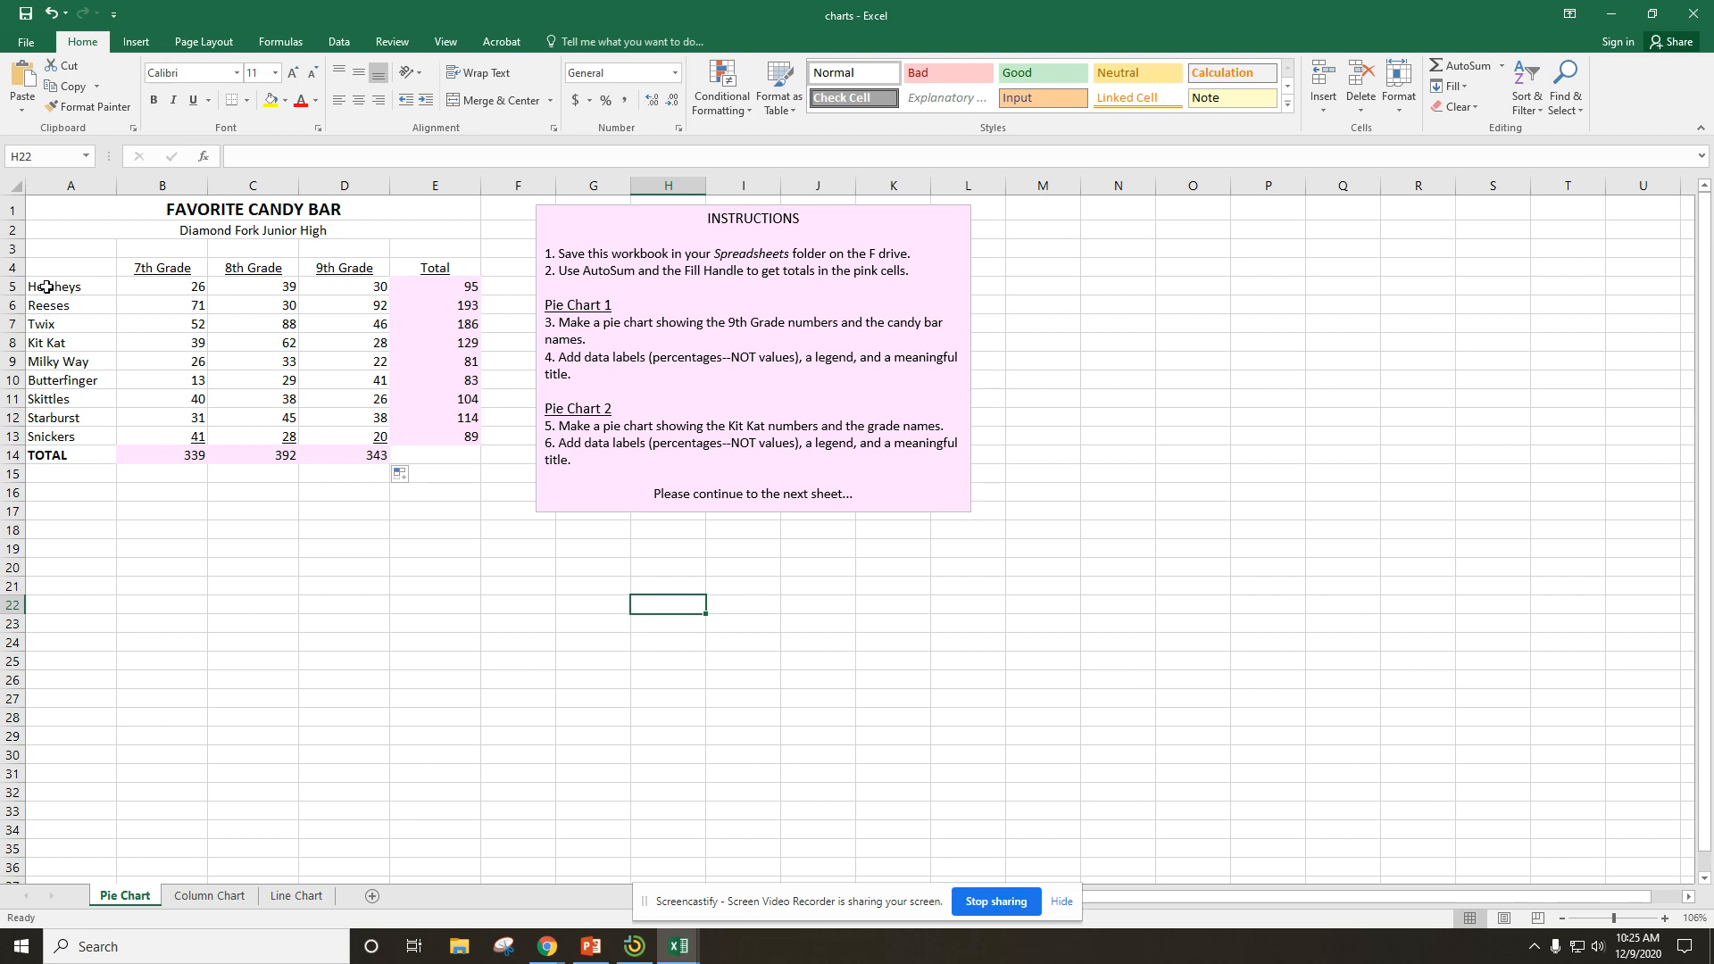
{"action": "left_click_drag", "start_coordinate": [45, 288], "coordinate": [54, 434]}
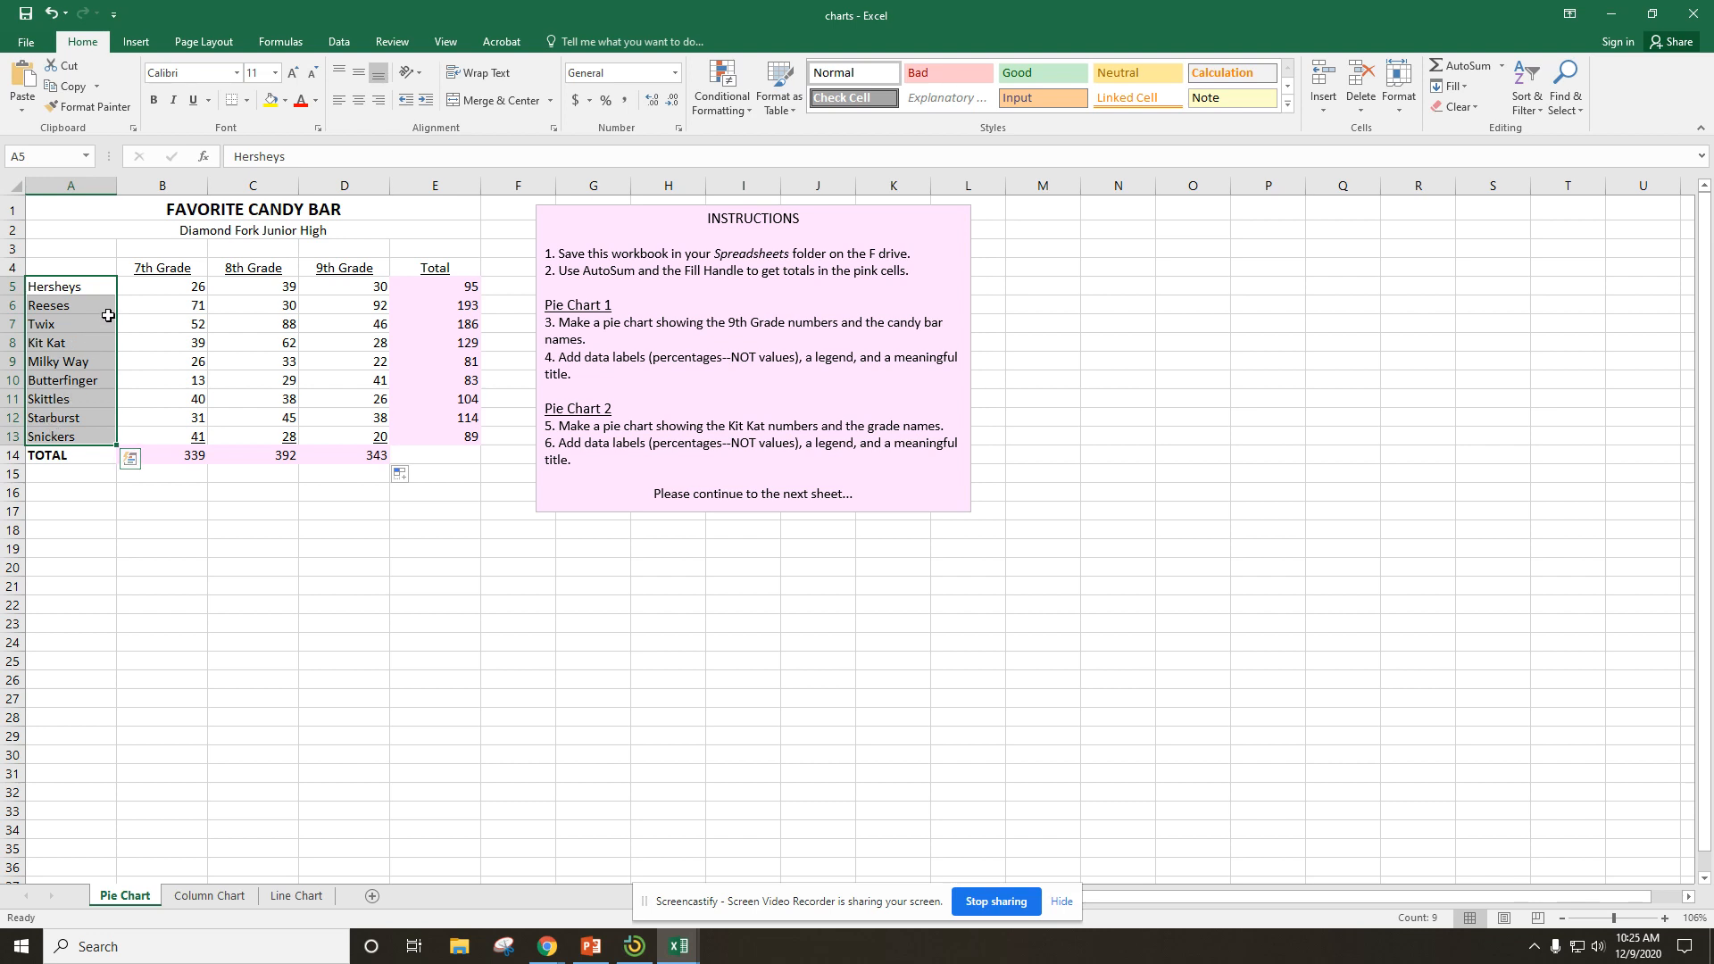
{"action": "left_click_drag", "start_coordinate": [341, 286], "coordinate": [342, 437]}
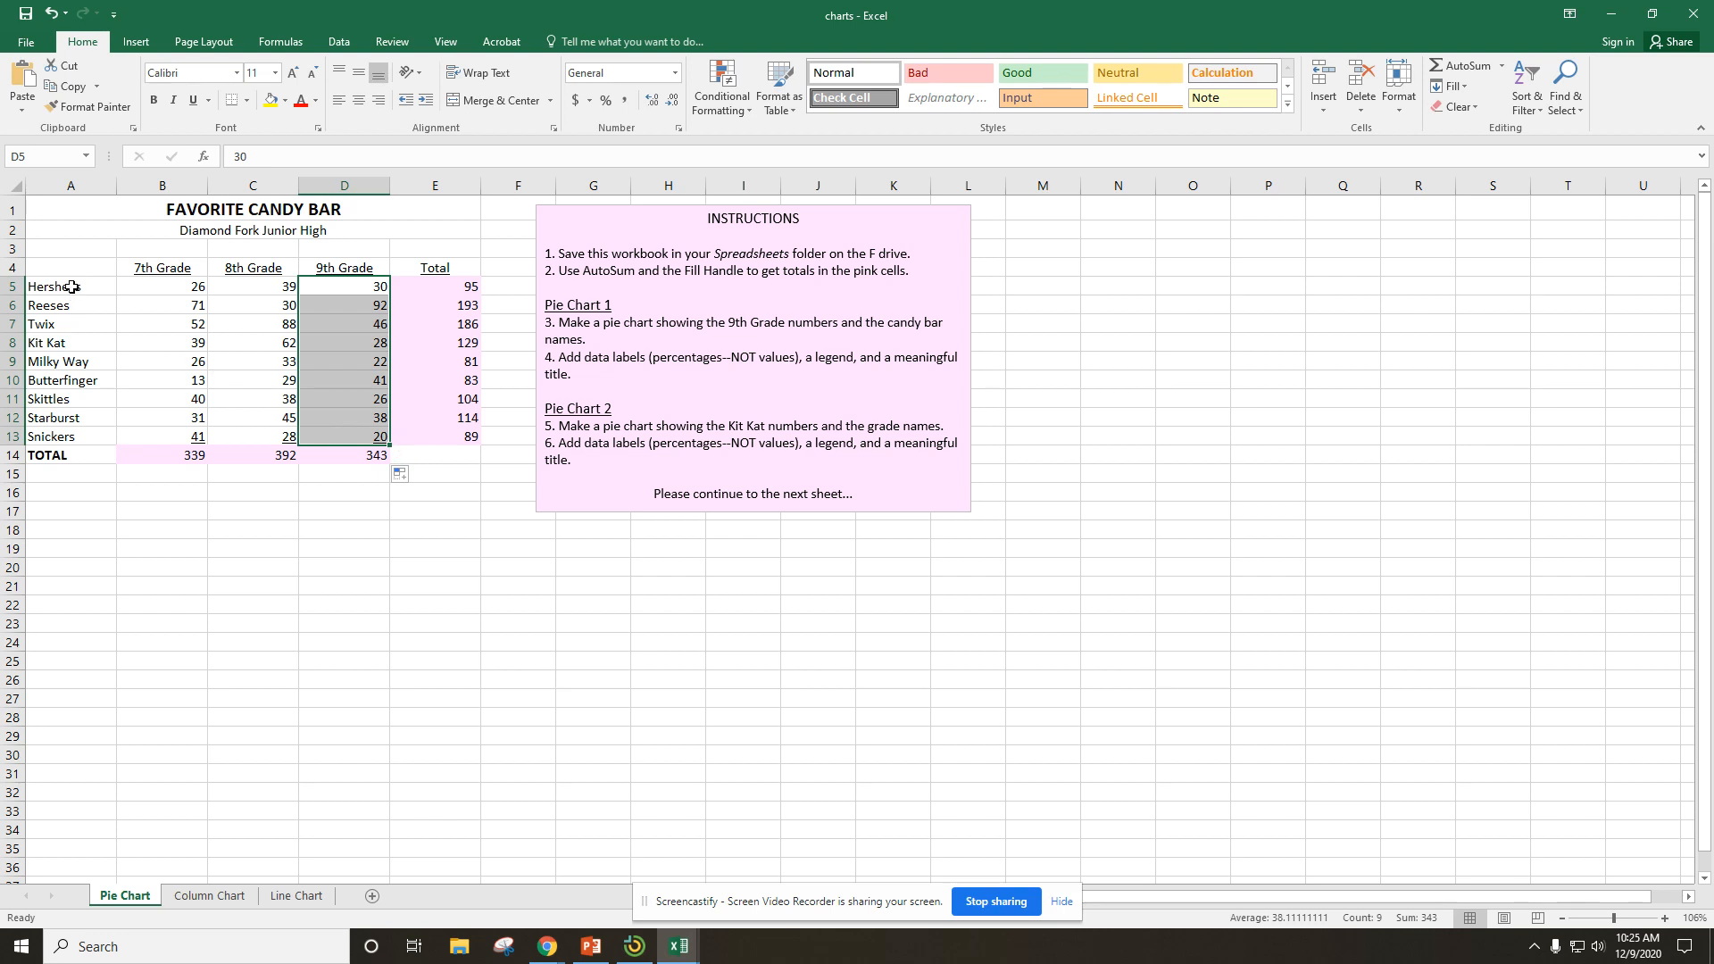
{"action": "left_click", "coordinate": [123, 618]}
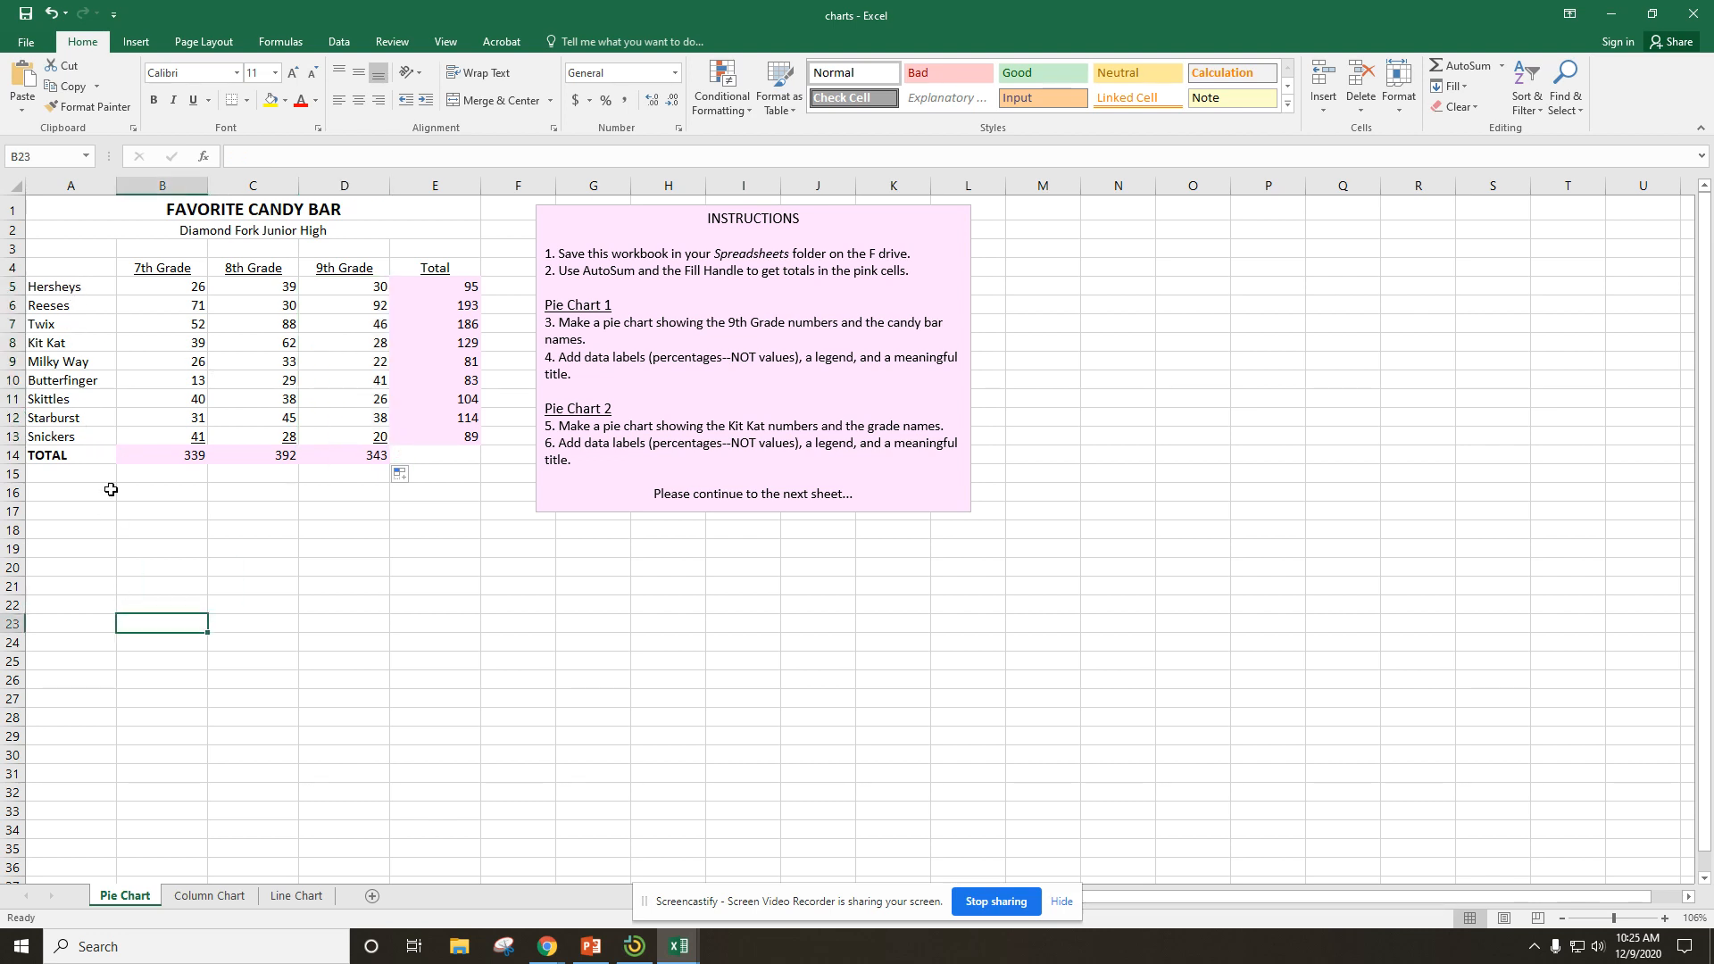
Insert a 3-D pie chart from the candy bar names in A5:A13 and the 9th Grade numbers in D5:D13.
{"action": "left_click", "coordinate": [60, 285]}
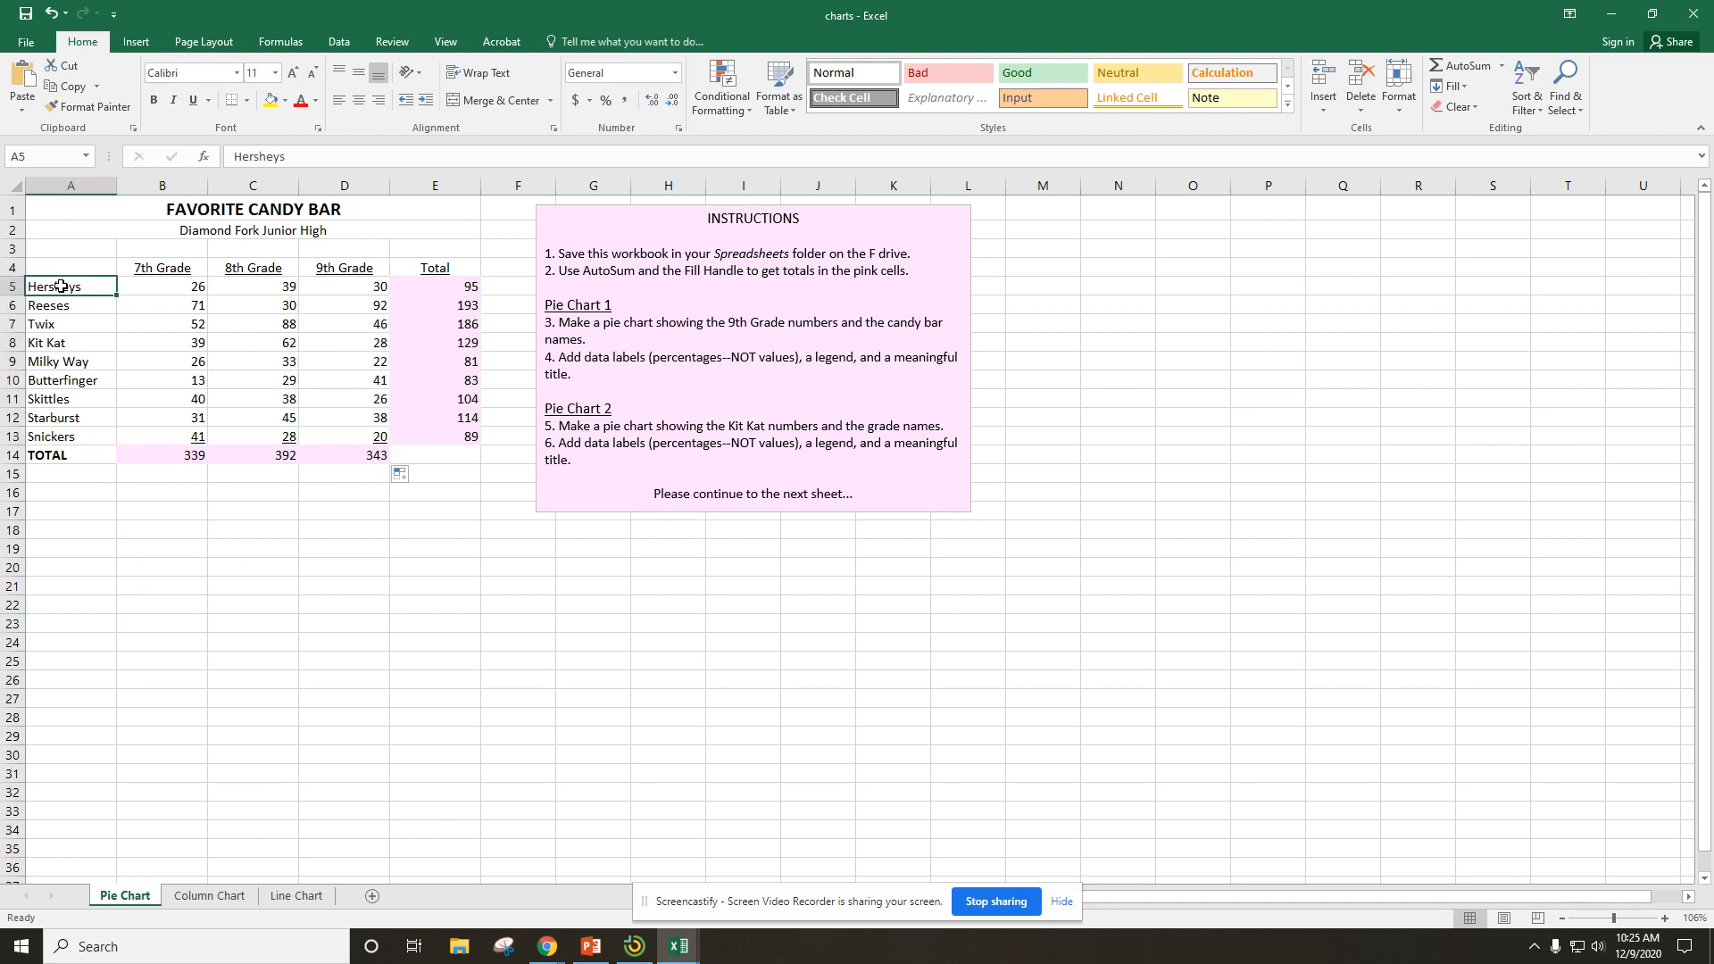
{"action": "left_click_drag", "start_coordinate": [60, 285], "coordinate": [54, 436]}
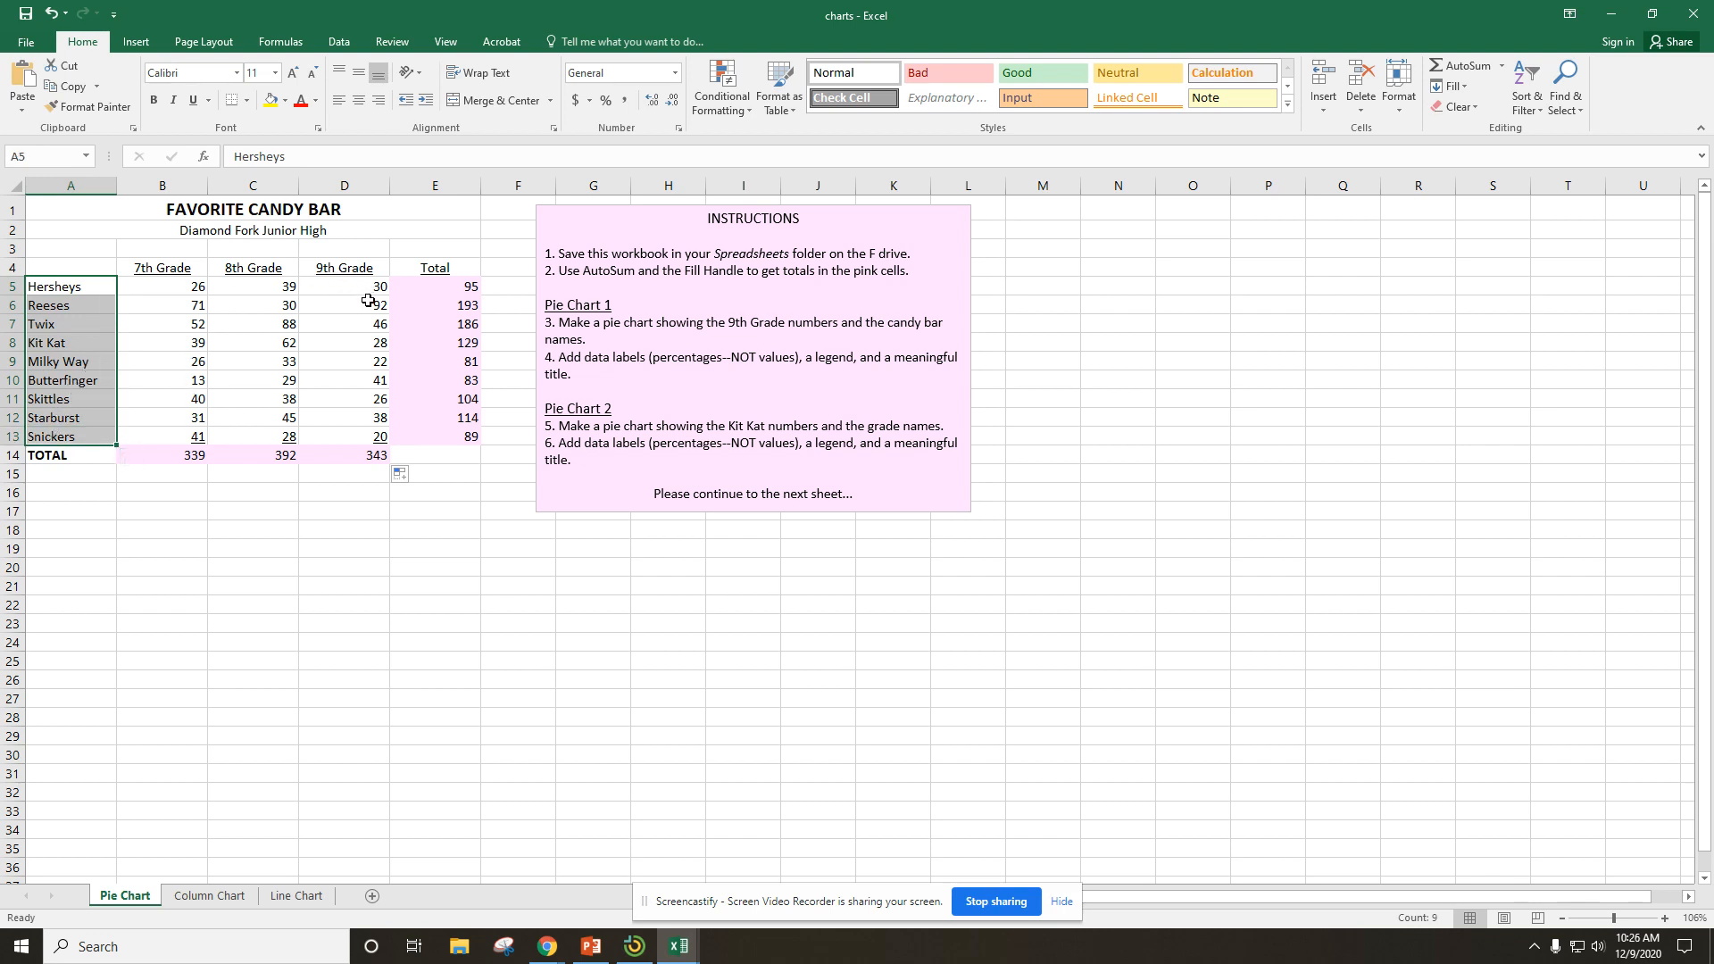
{"action": "left_click_drag", "start_coordinate": [367, 286], "coordinate": [358, 432], "text": "ctrl"}
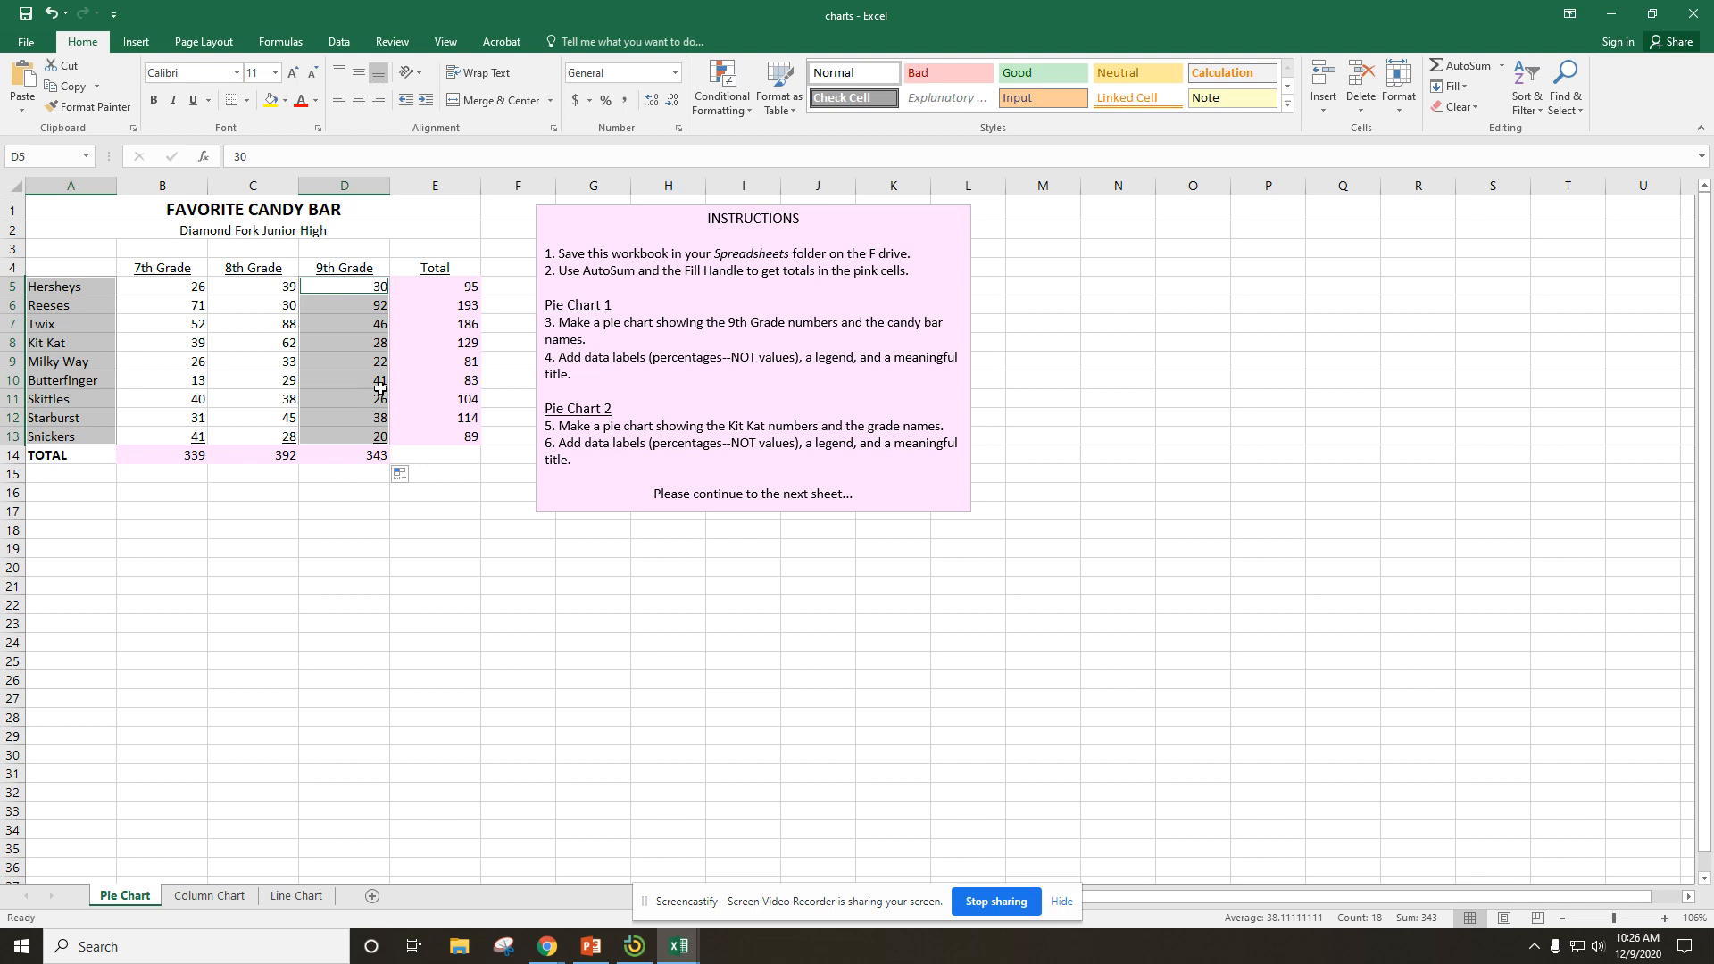
{"action": "left_click", "coordinate": [132, 44]}
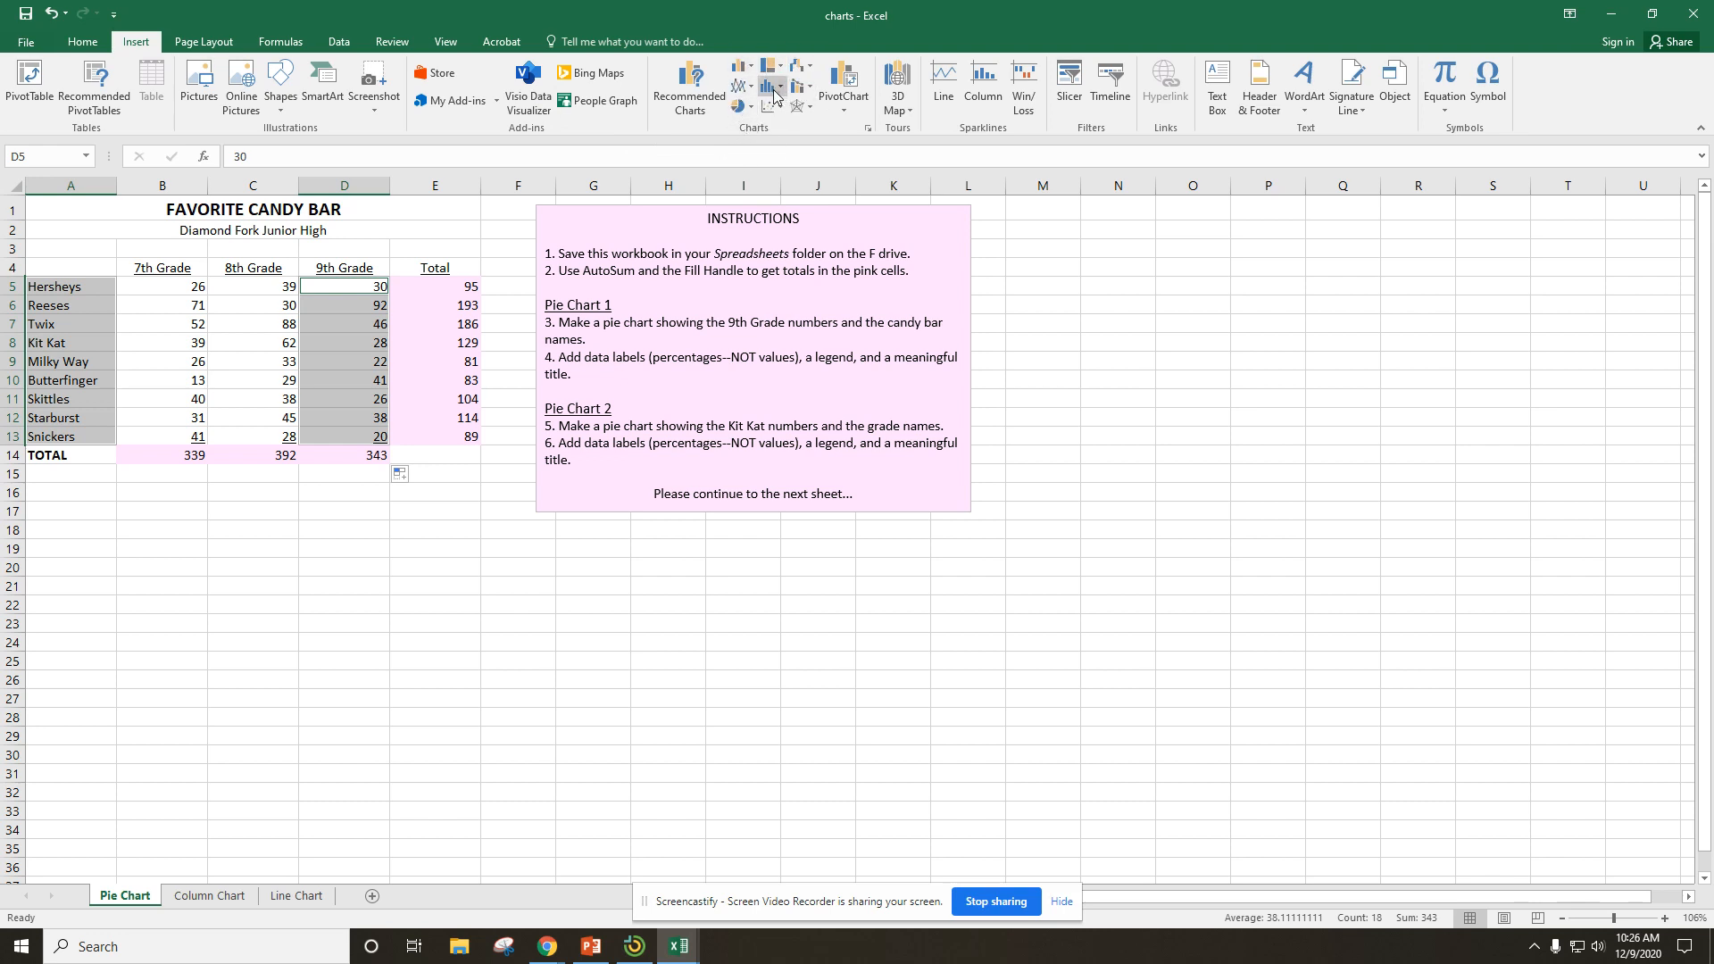
{"action": "left_click", "coordinate": [748, 107]}
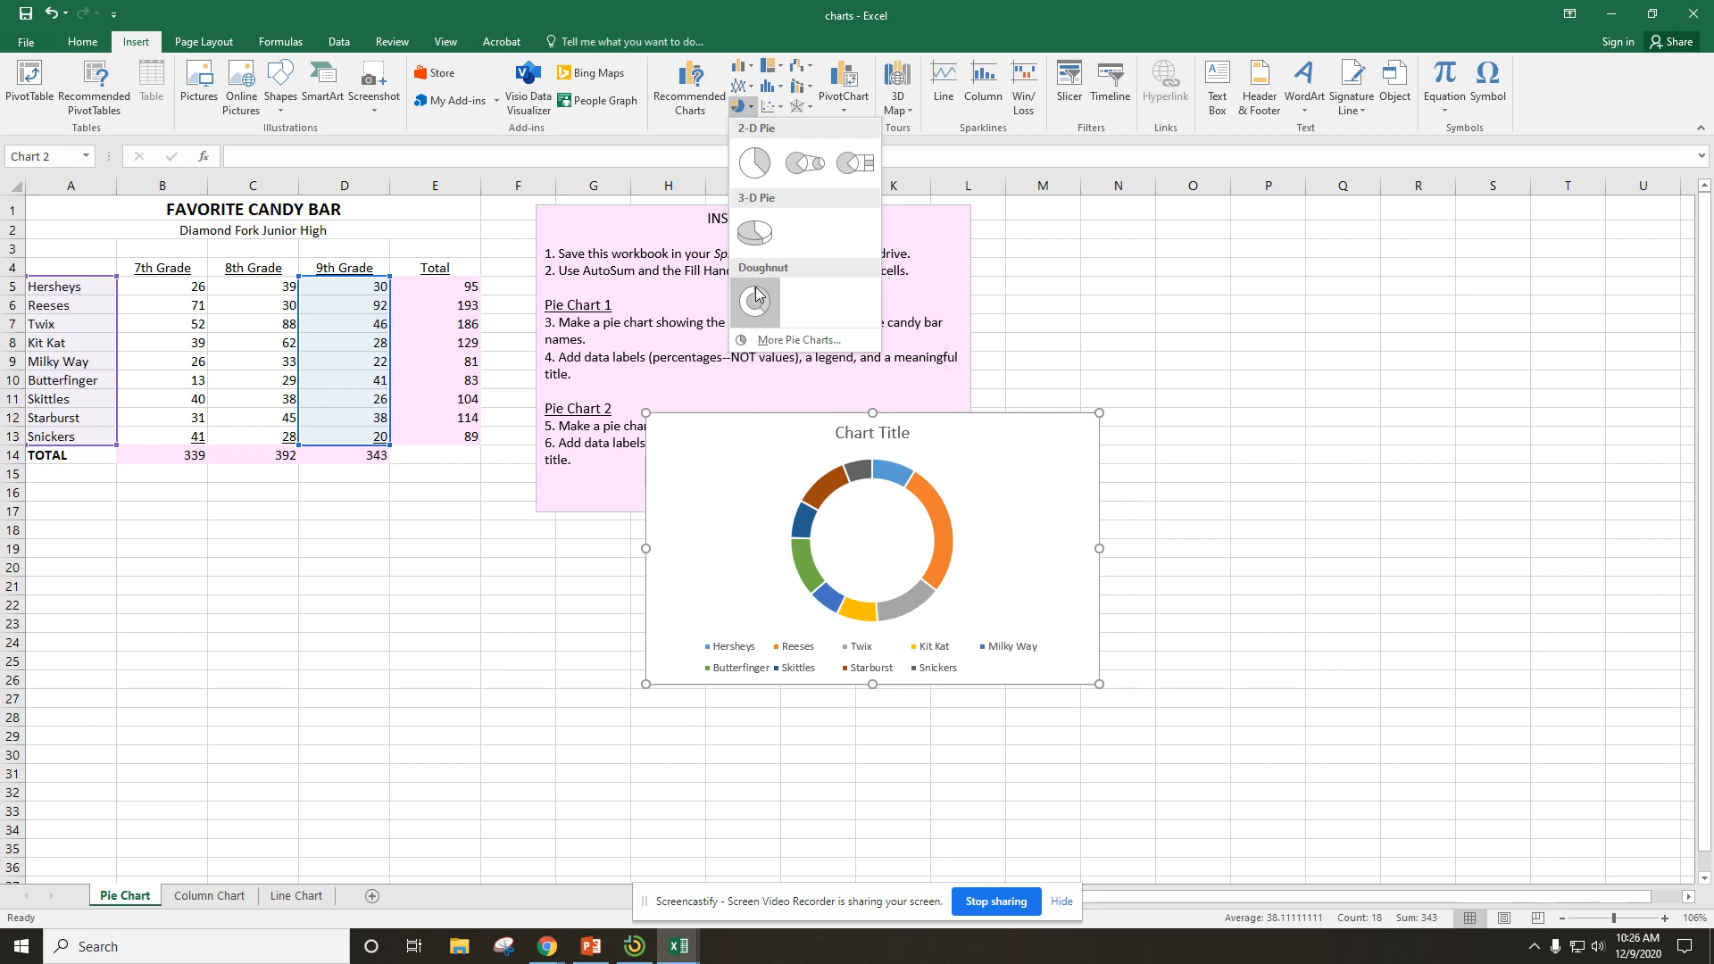
{"action": "left_click", "coordinate": [755, 232]}
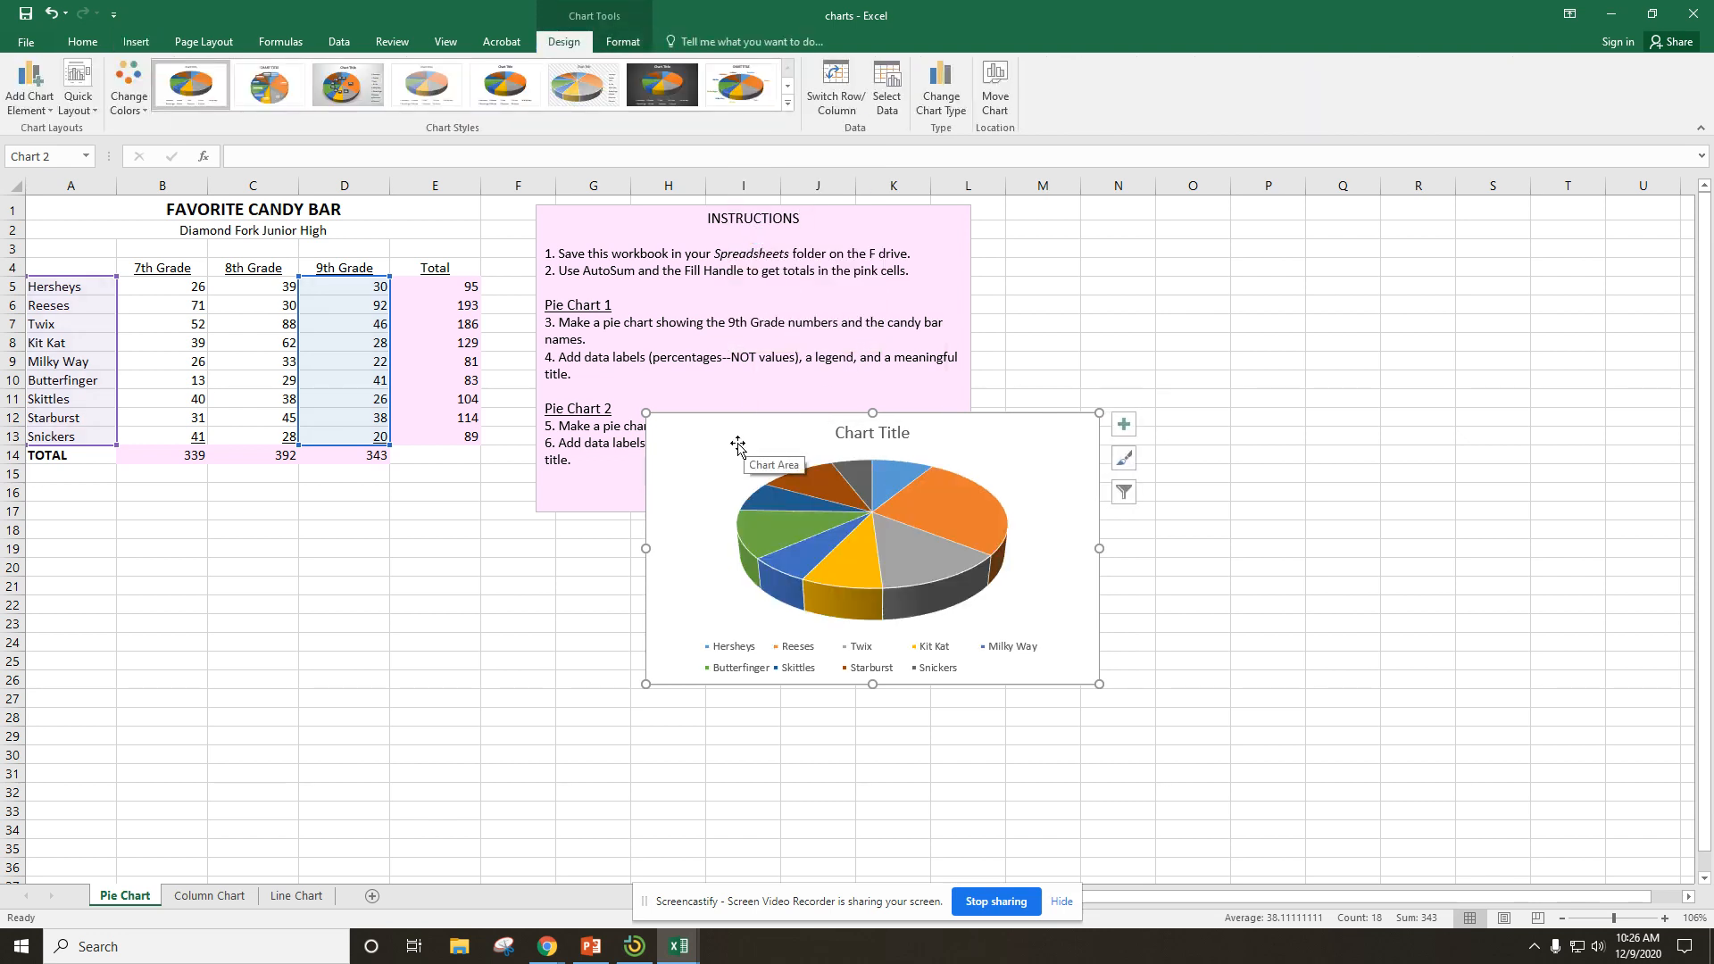
Move the pie chart directly below the candy bar table and delete its legend.
{"action": "left_click_drag", "start_coordinate": [700, 443], "coordinate": [84, 522]}
{"action": "left_click_drag", "start_coordinate": [84, 520], "coordinate": [84, 512]}
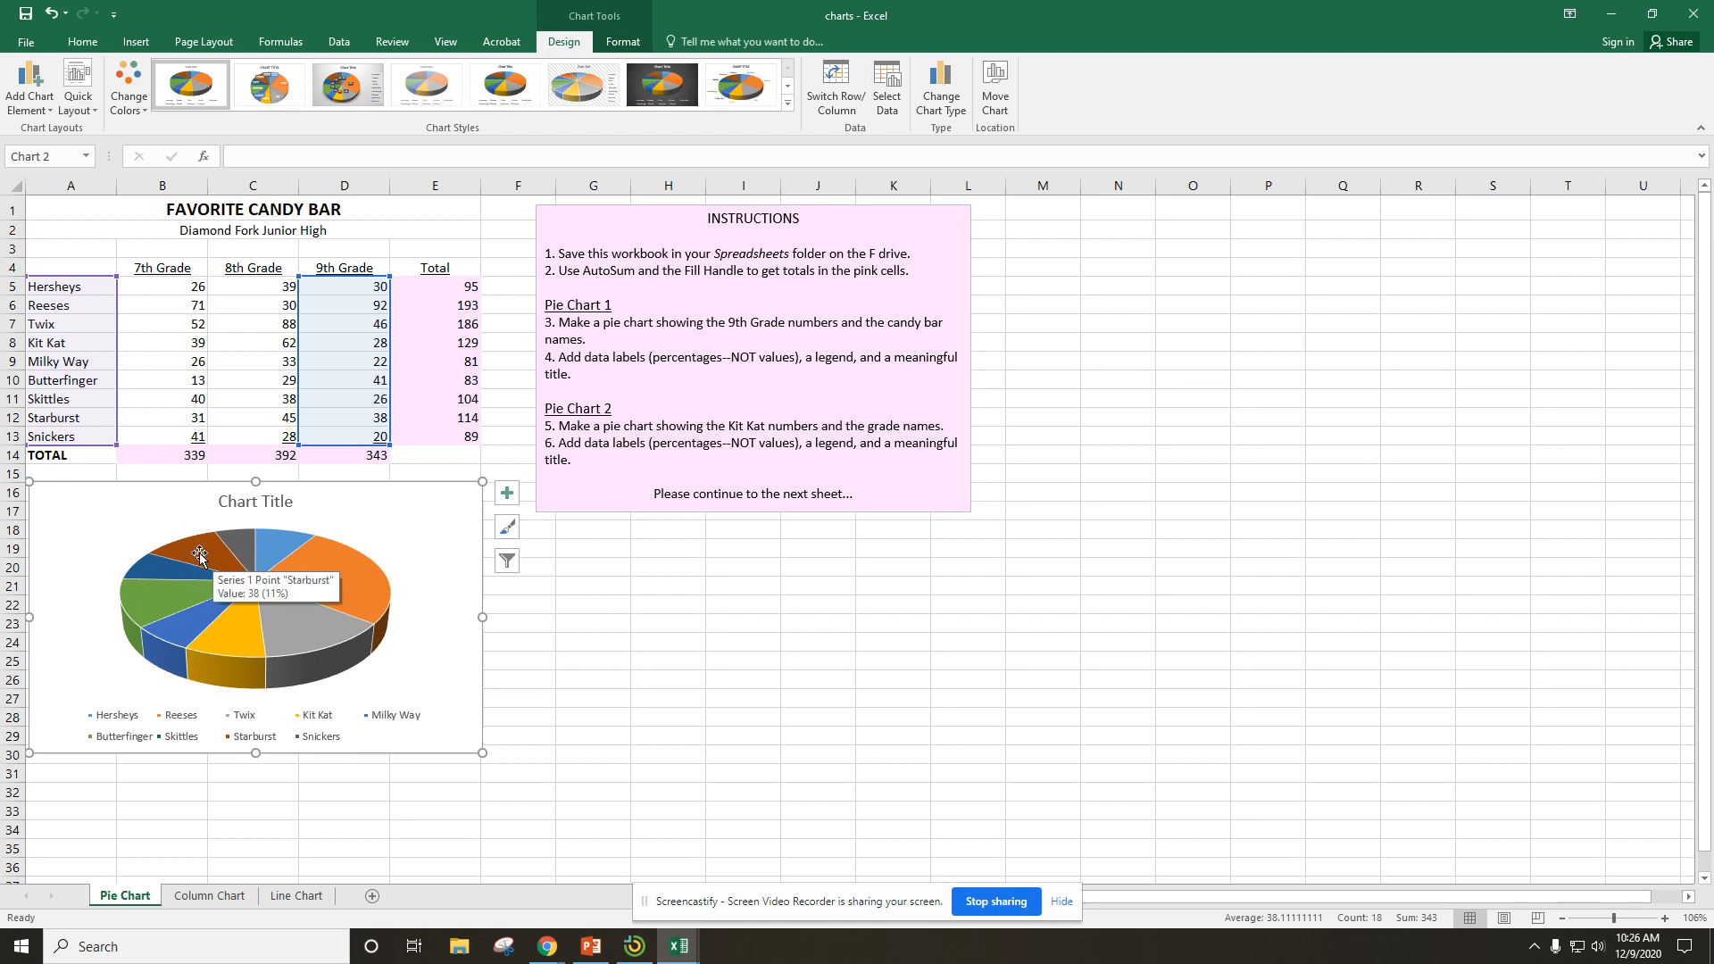
{"action": "left_click", "coordinate": [275, 740]}
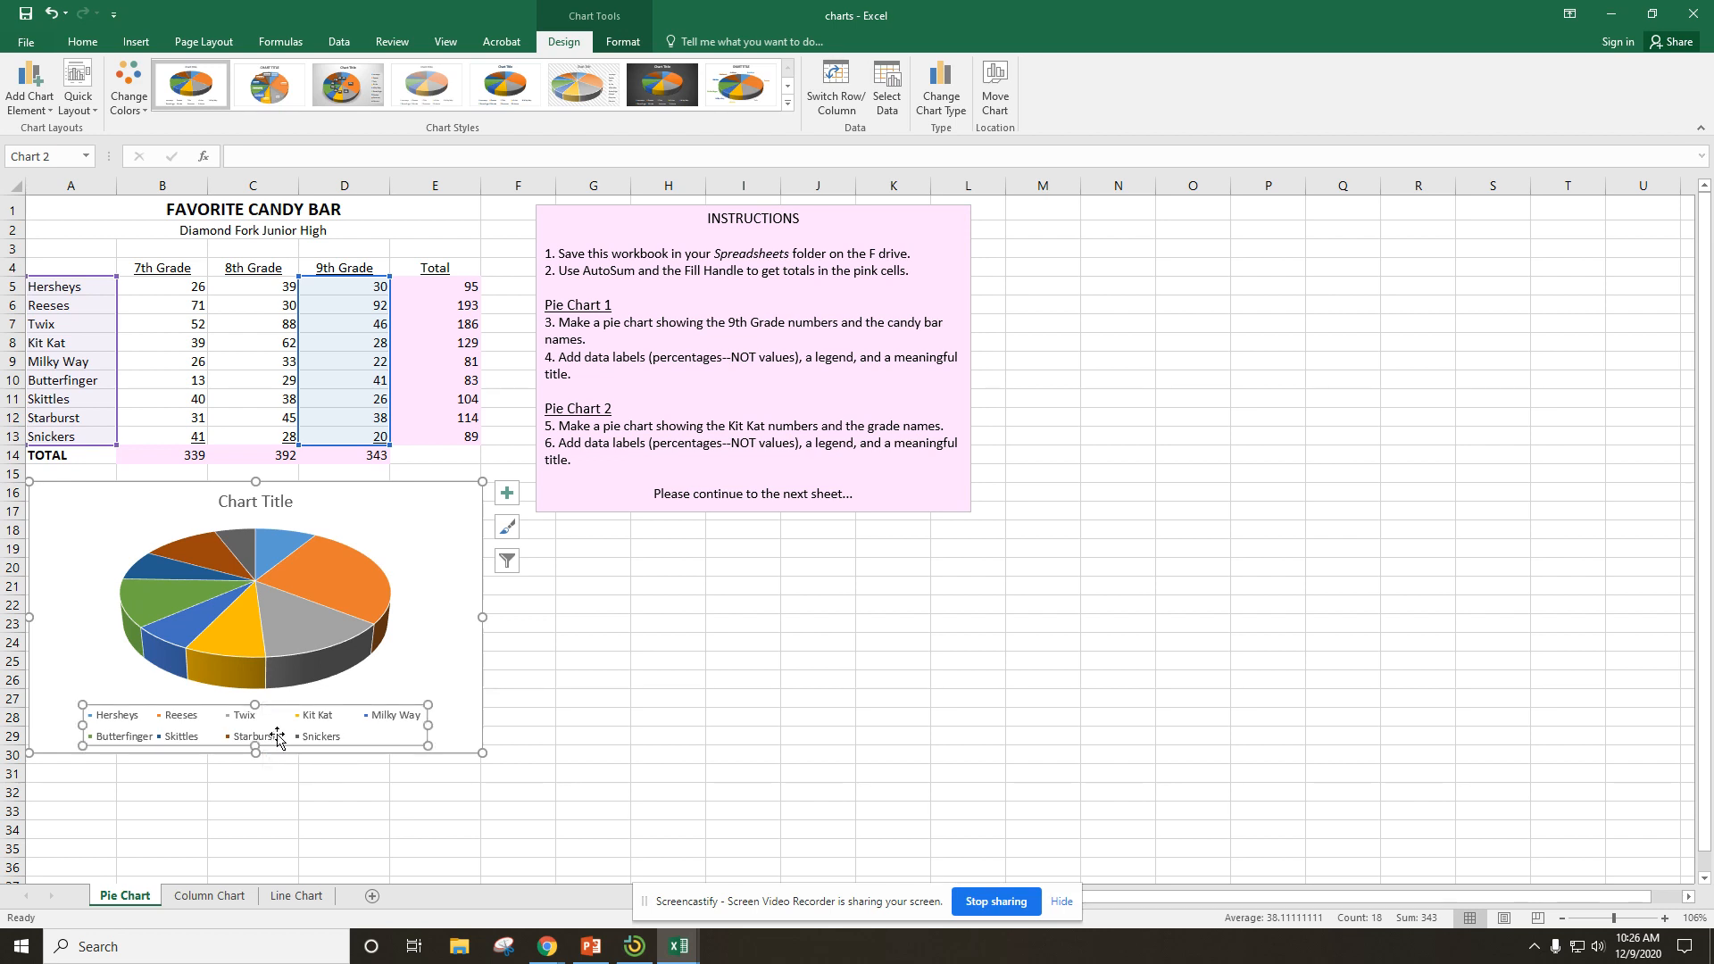
{"action": "key", "text": "Delete"}
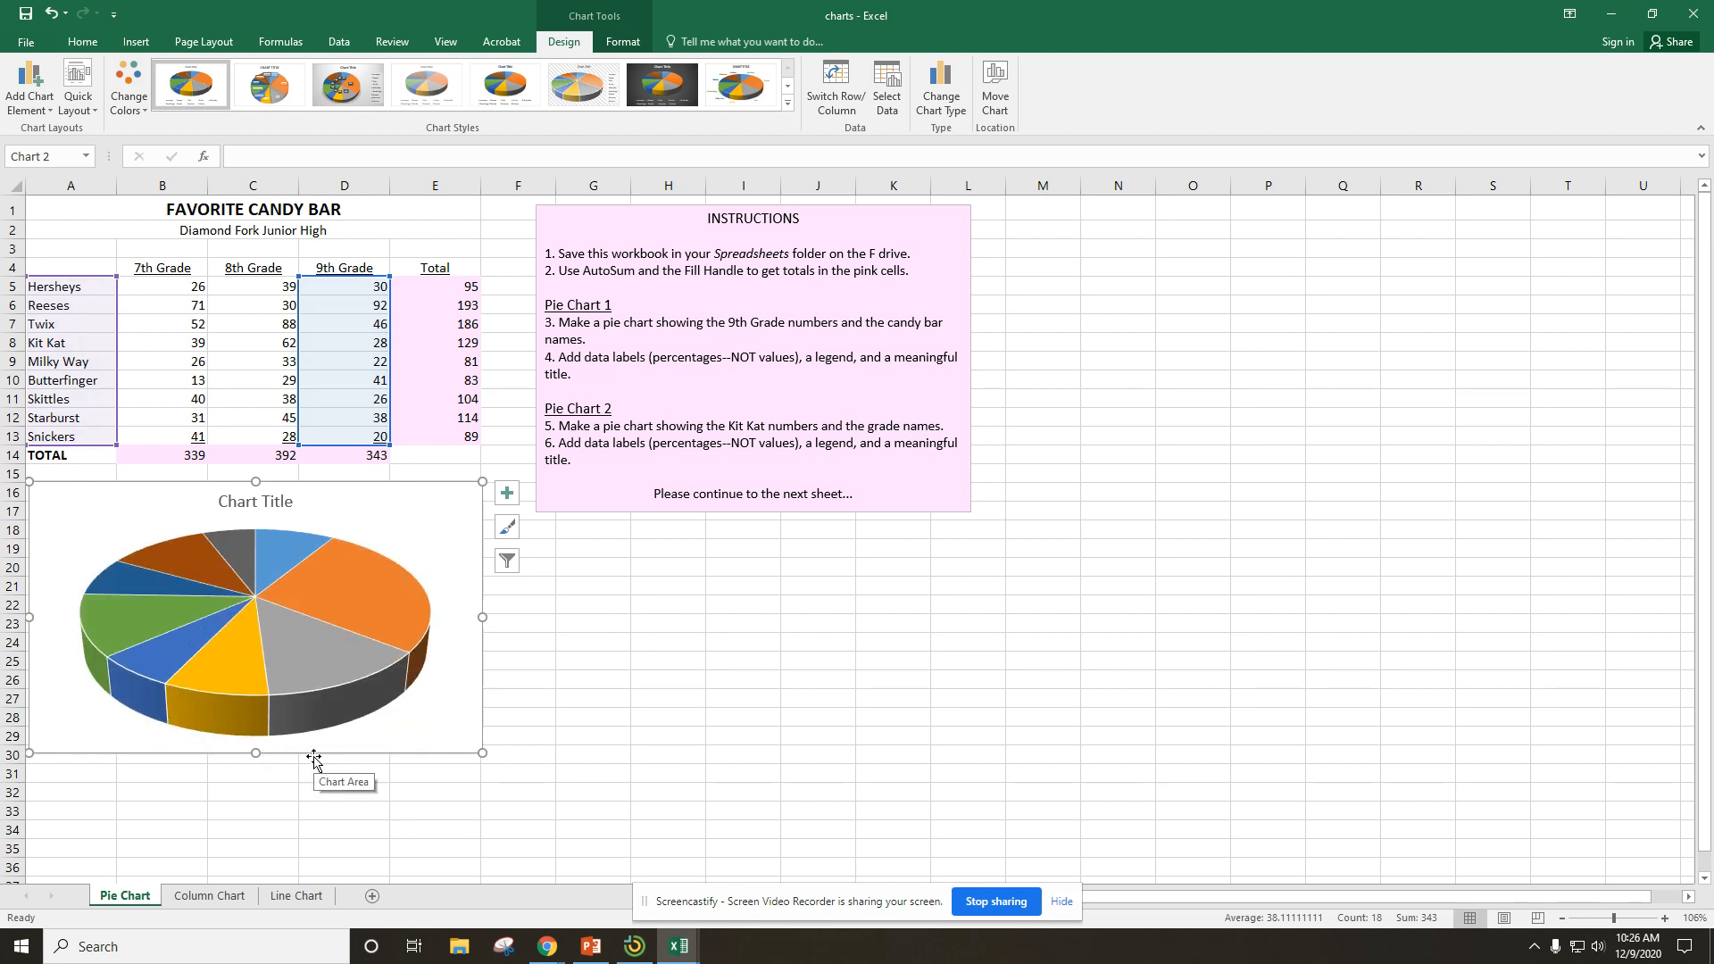
Add data labels to the pie chart that show the percentage instead of the value.
{"action": "left_click", "coordinate": [507, 498]}
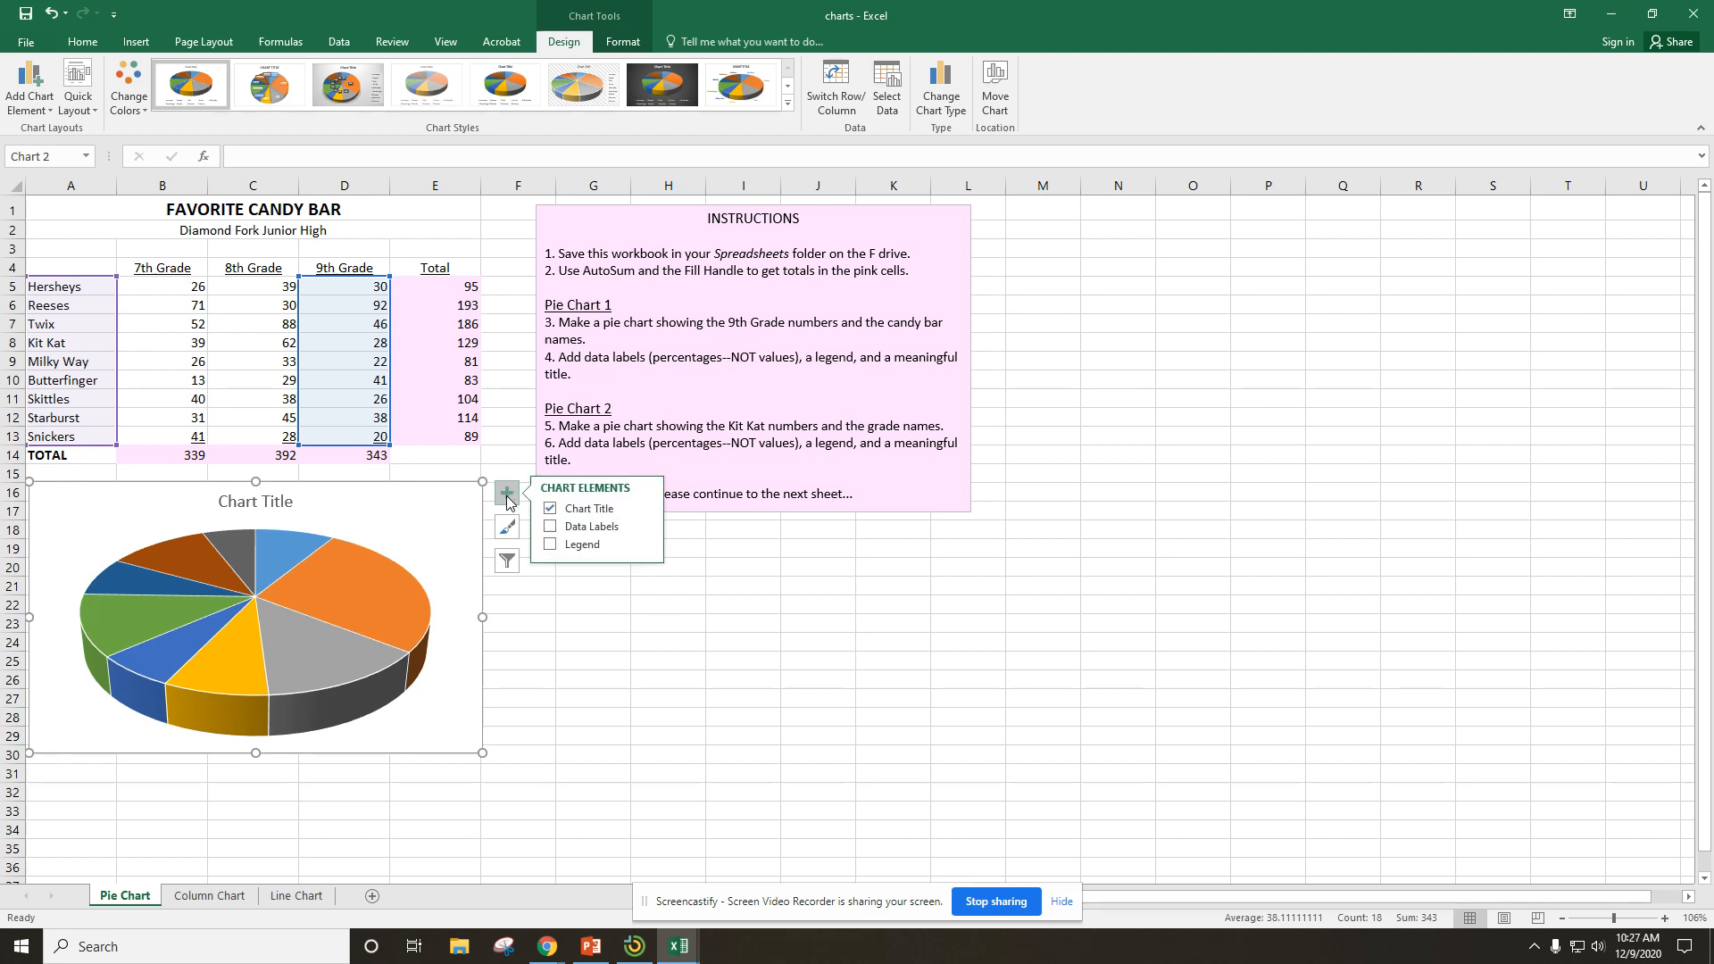
{"action": "left_click", "coordinate": [551, 527]}
{"action": "left_click", "coordinate": [643, 528]}
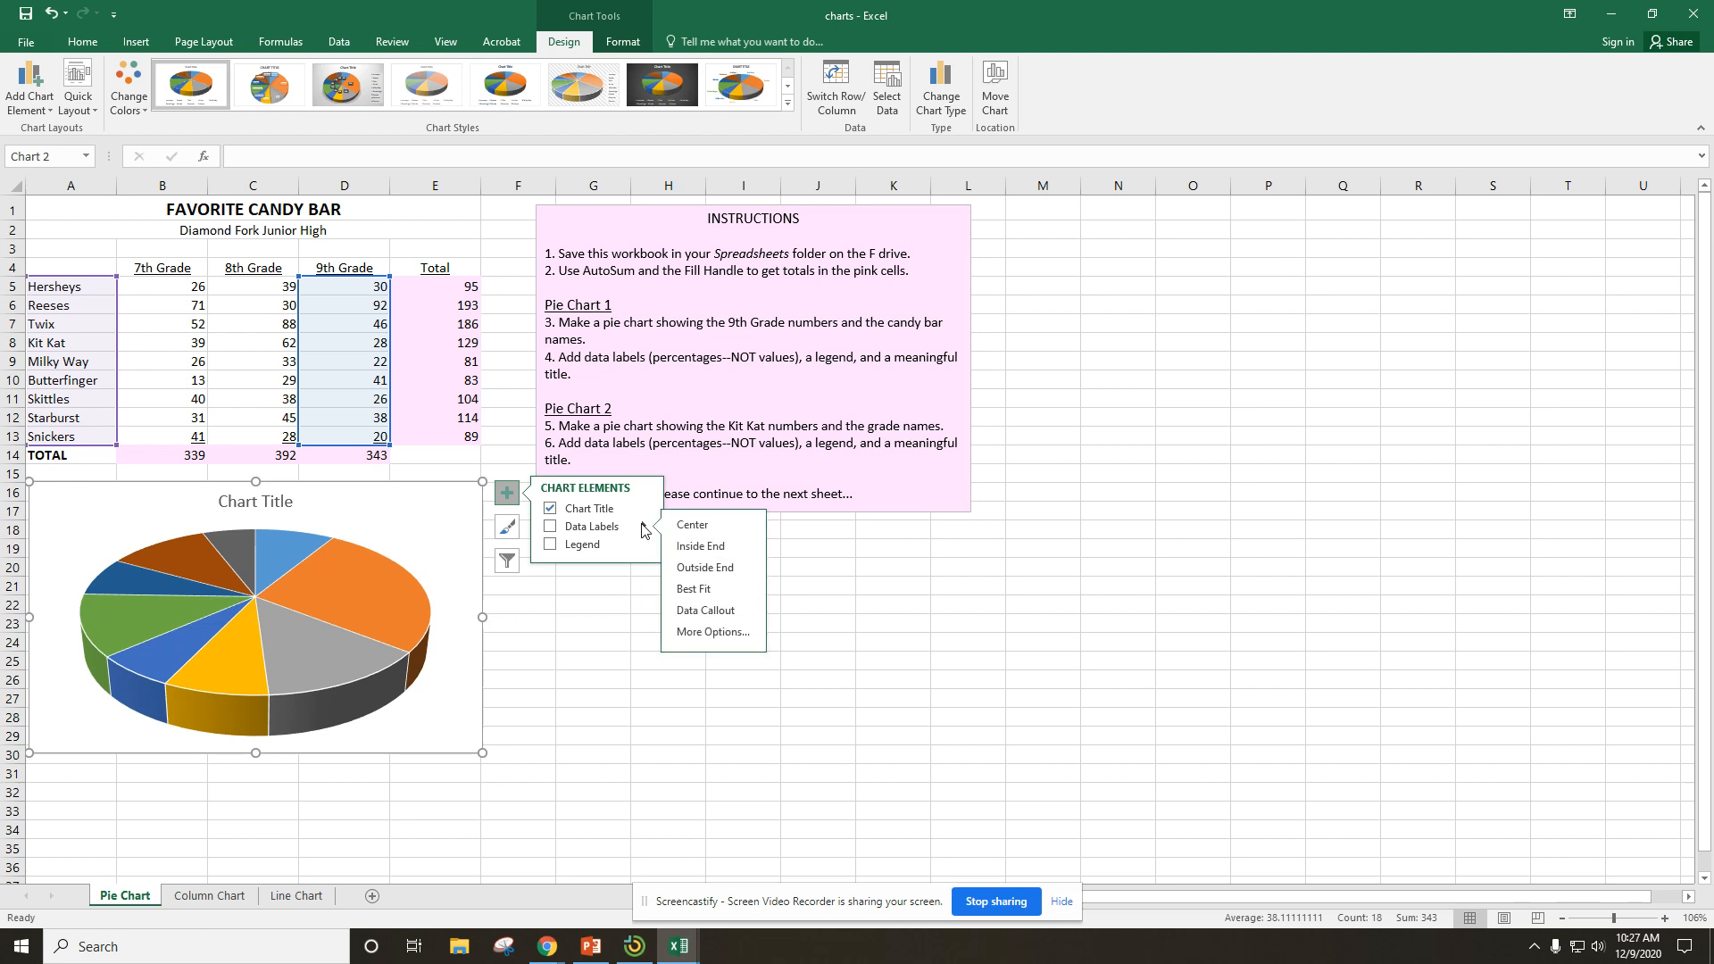
{"action": "left_click", "coordinate": [709, 632]}
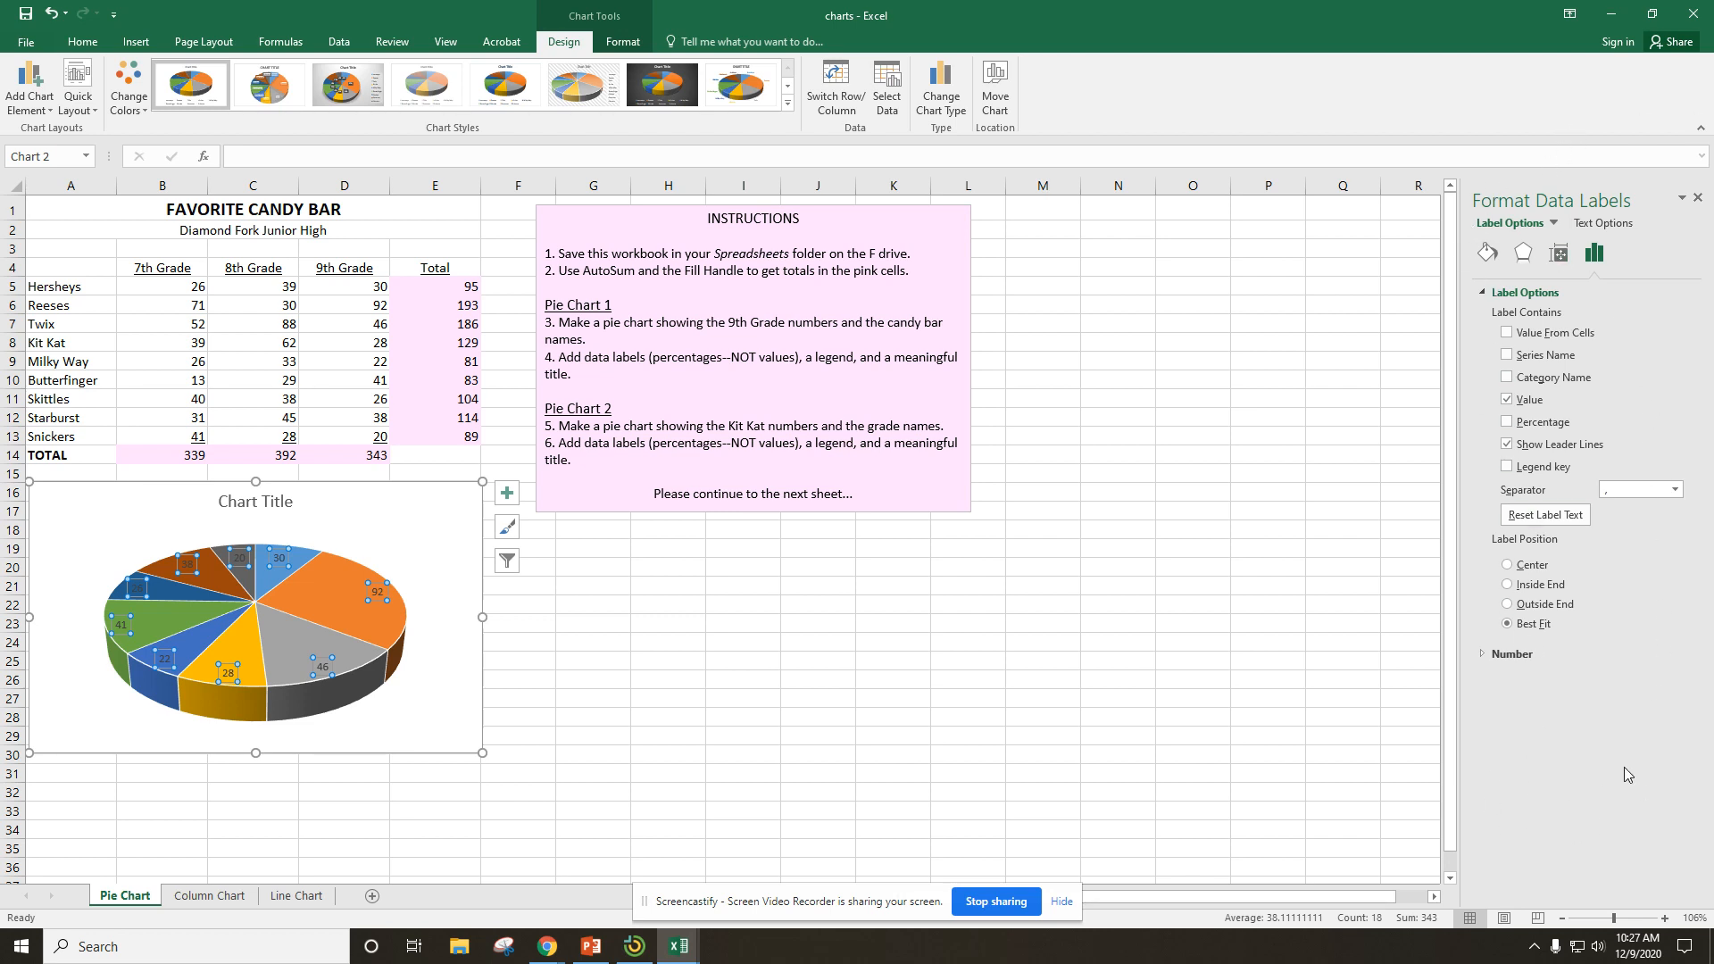
{"action": "left_click", "coordinate": [1507, 422]}
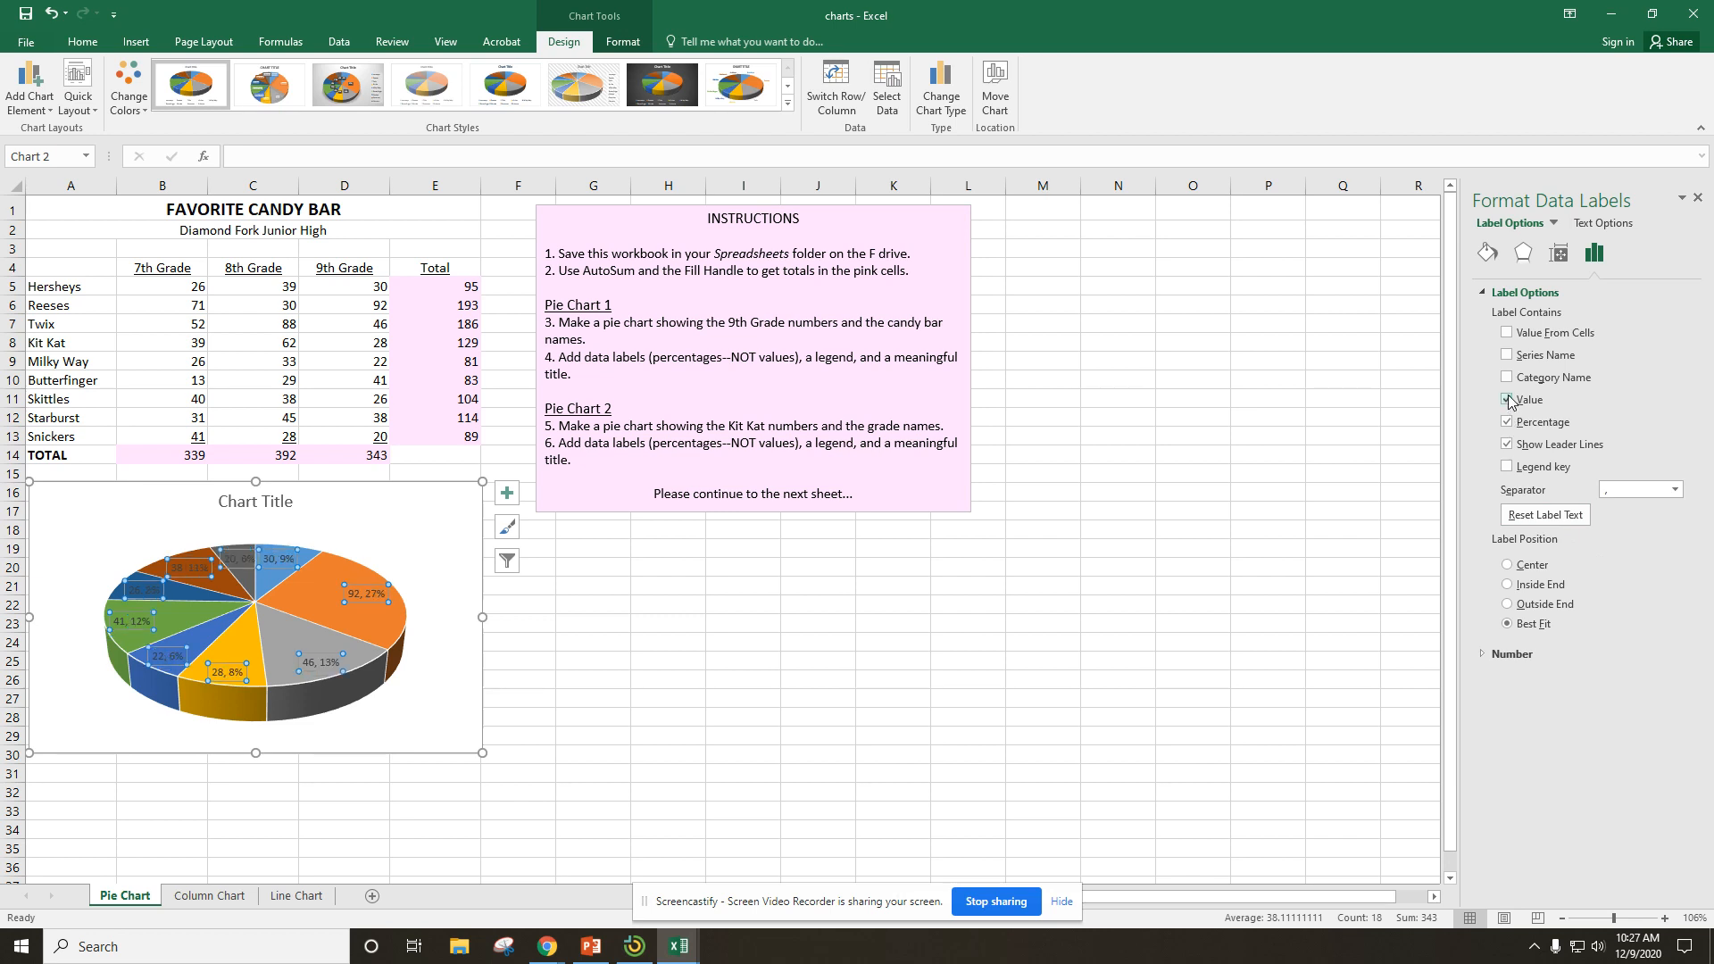
{"action": "left_click", "coordinate": [1507, 400]}
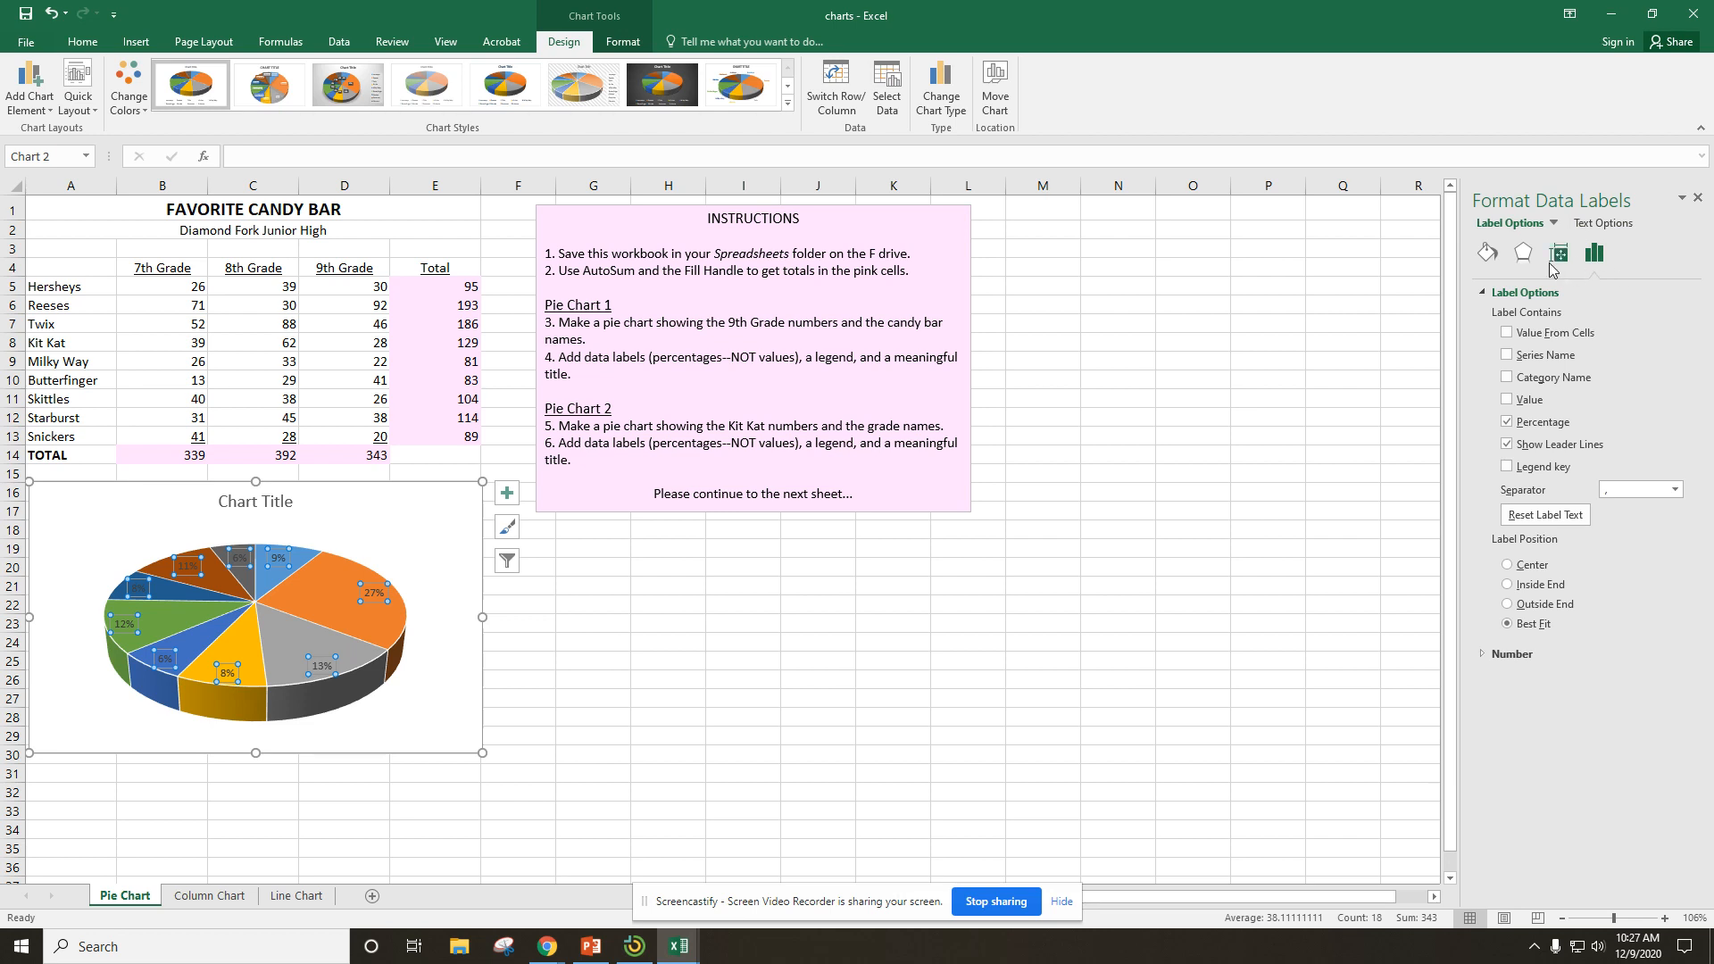
{"action": "left_click", "coordinate": [1523, 253]}
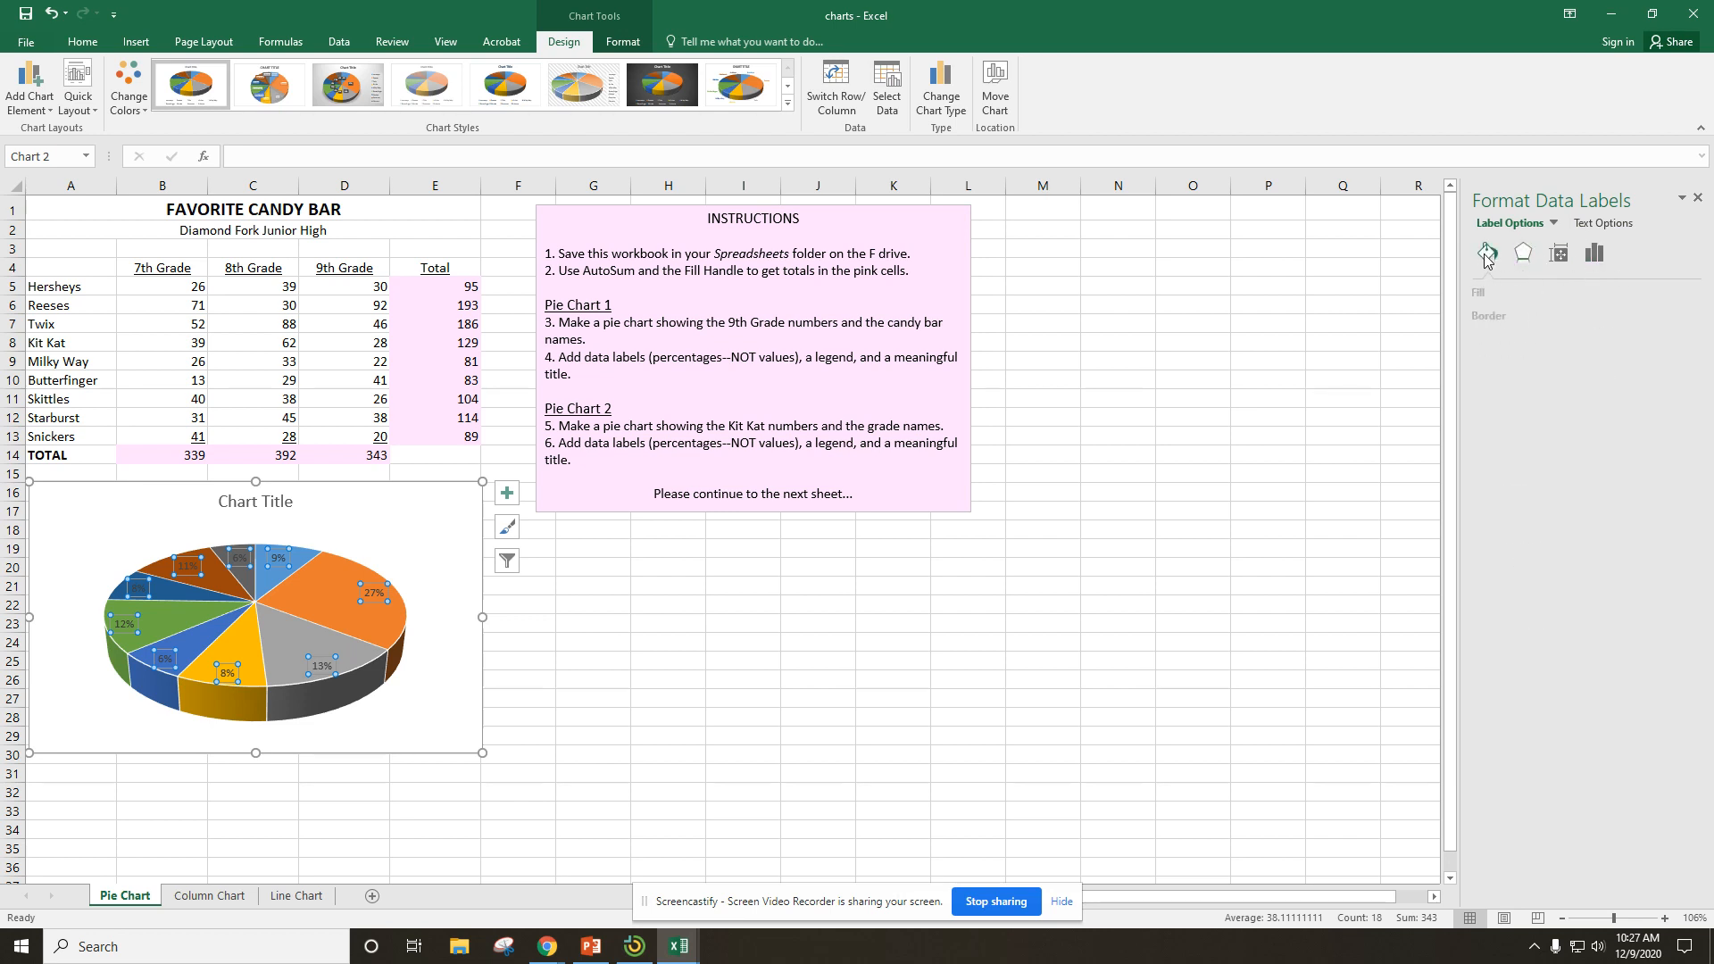
{"action": "left_click", "coordinate": [1484, 253]}
{"action": "left_click", "coordinate": [1523, 254]}
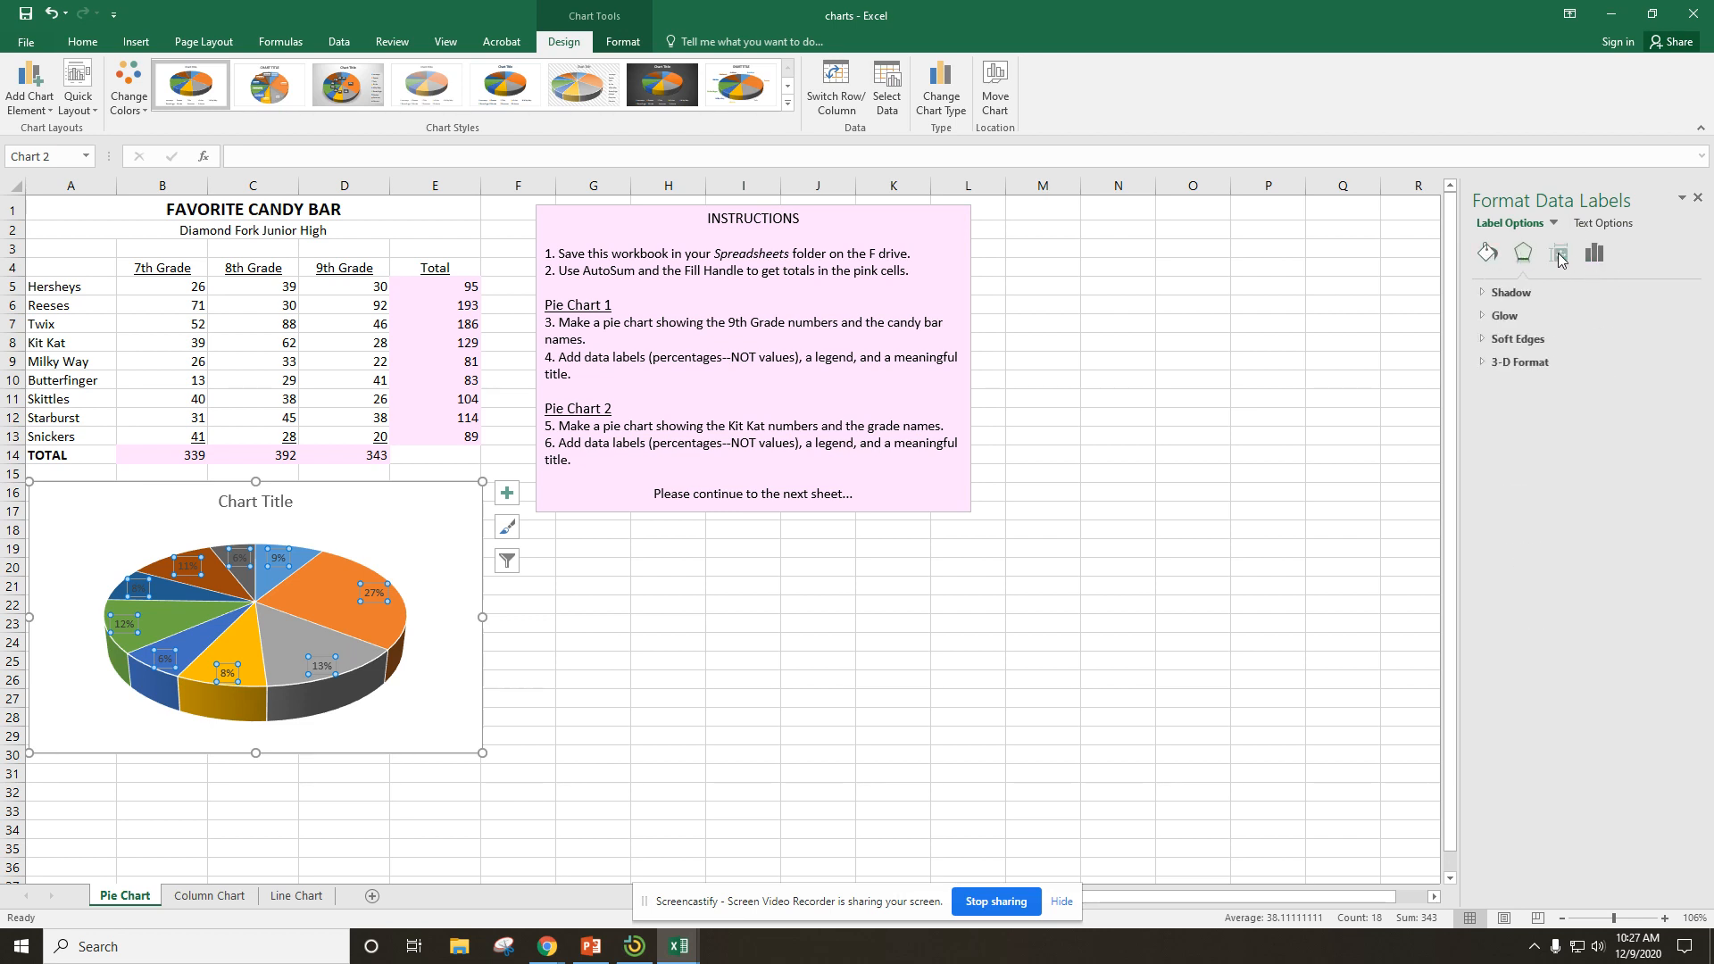
{"action": "left_click", "coordinate": [1560, 256]}
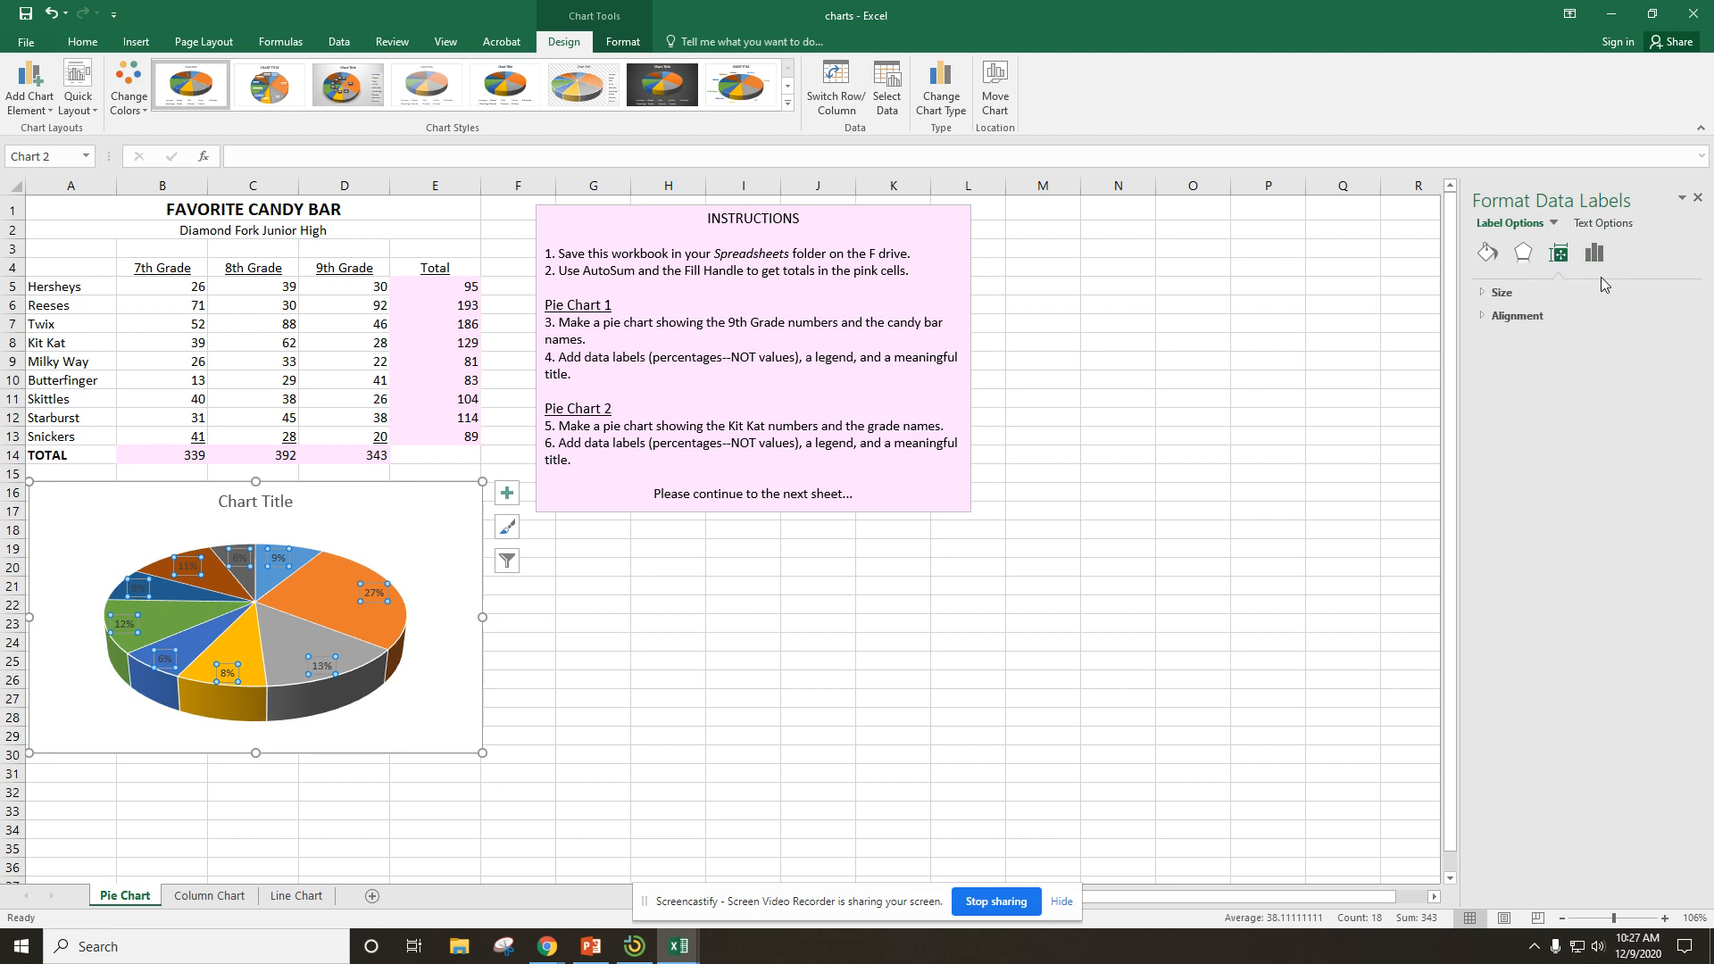
{"action": "left_click", "coordinate": [1593, 254]}
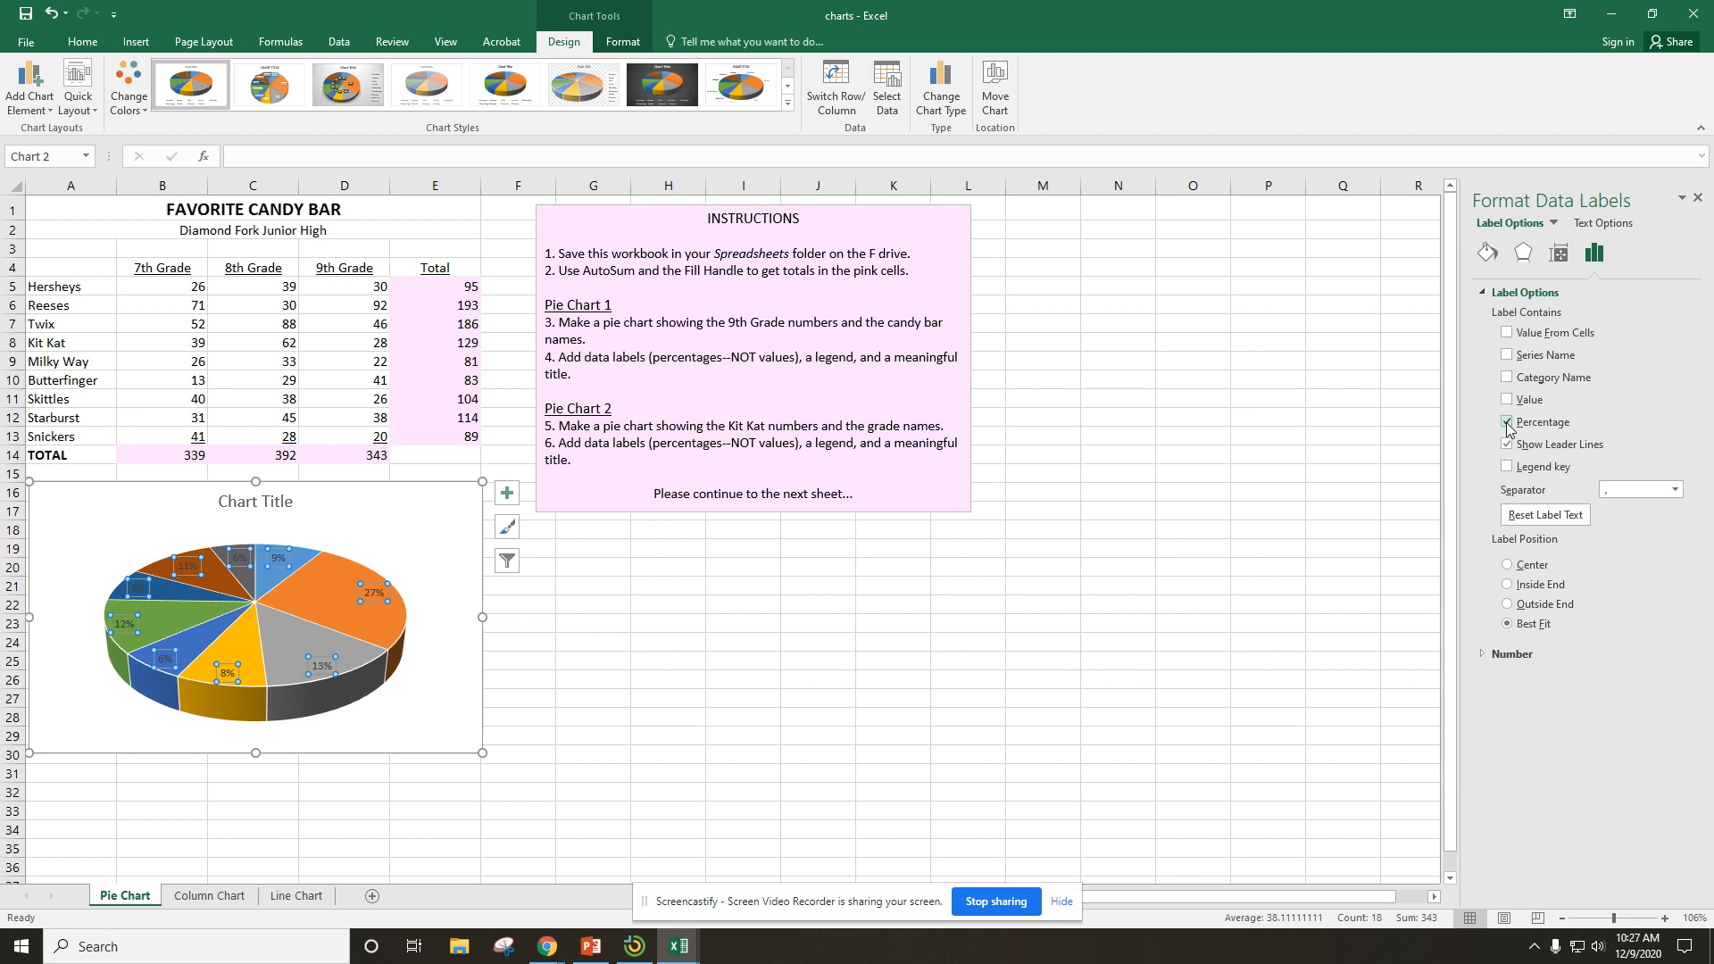
Change the pie chart's data labels to data callouts that show the candy bar name and percentage.
{"action": "left_click", "coordinate": [505, 502]}
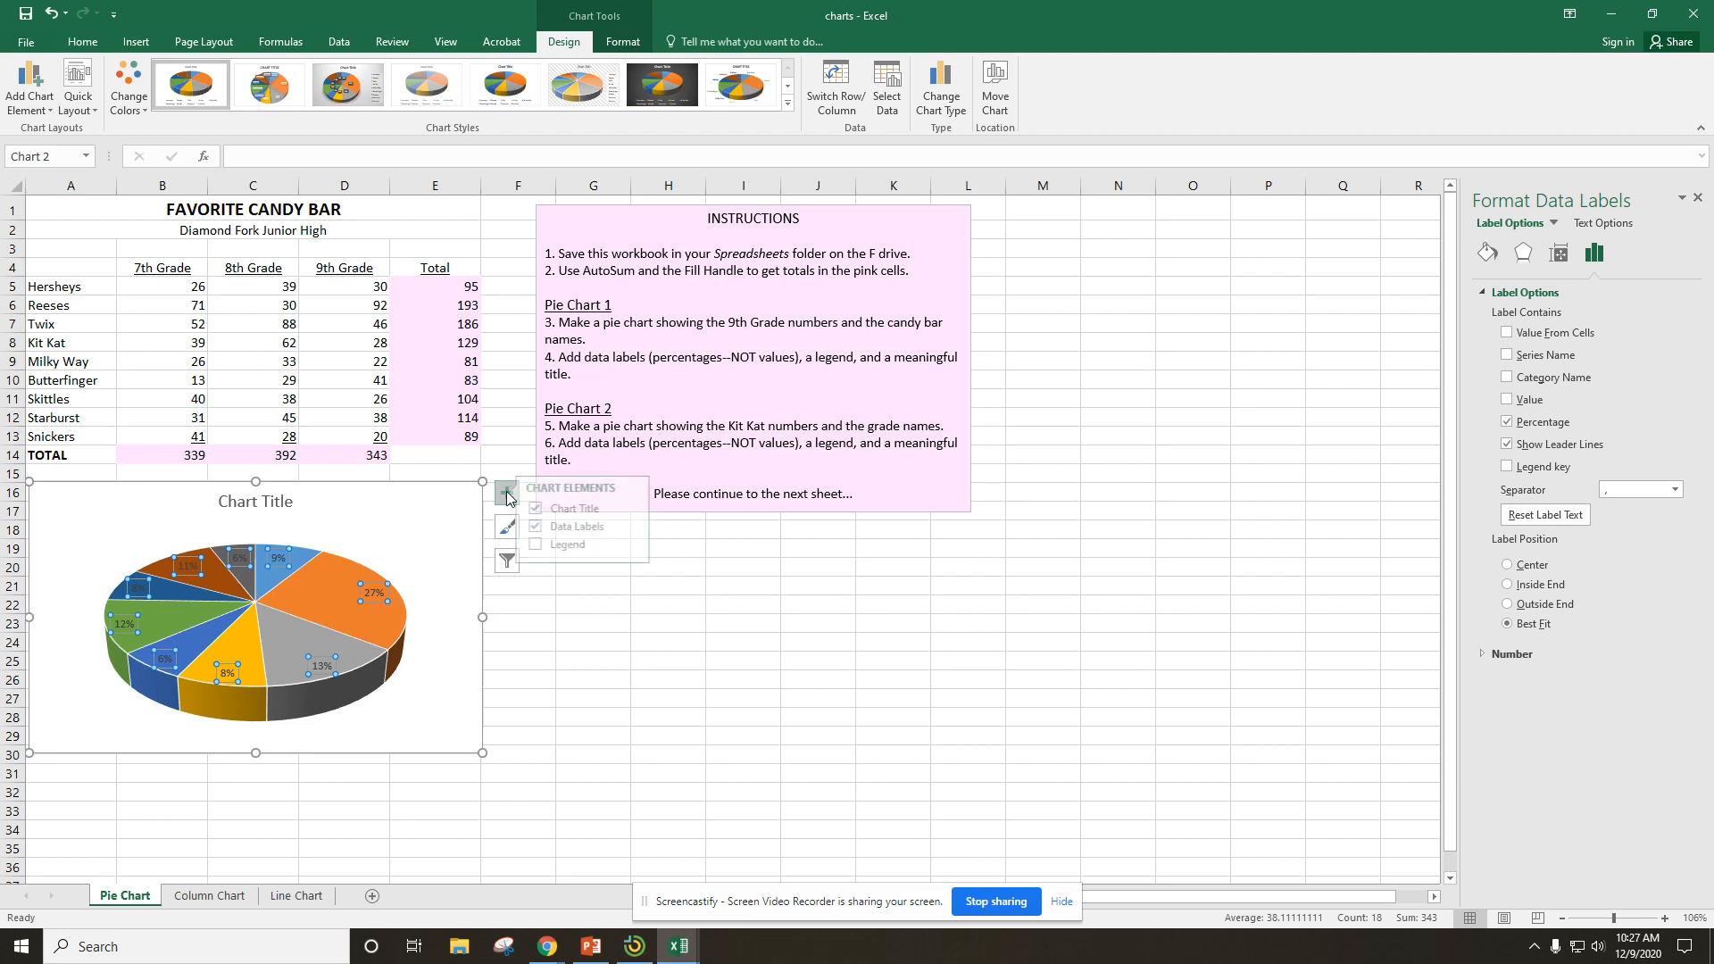
{"action": "left_click", "coordinate": [644, 529]}
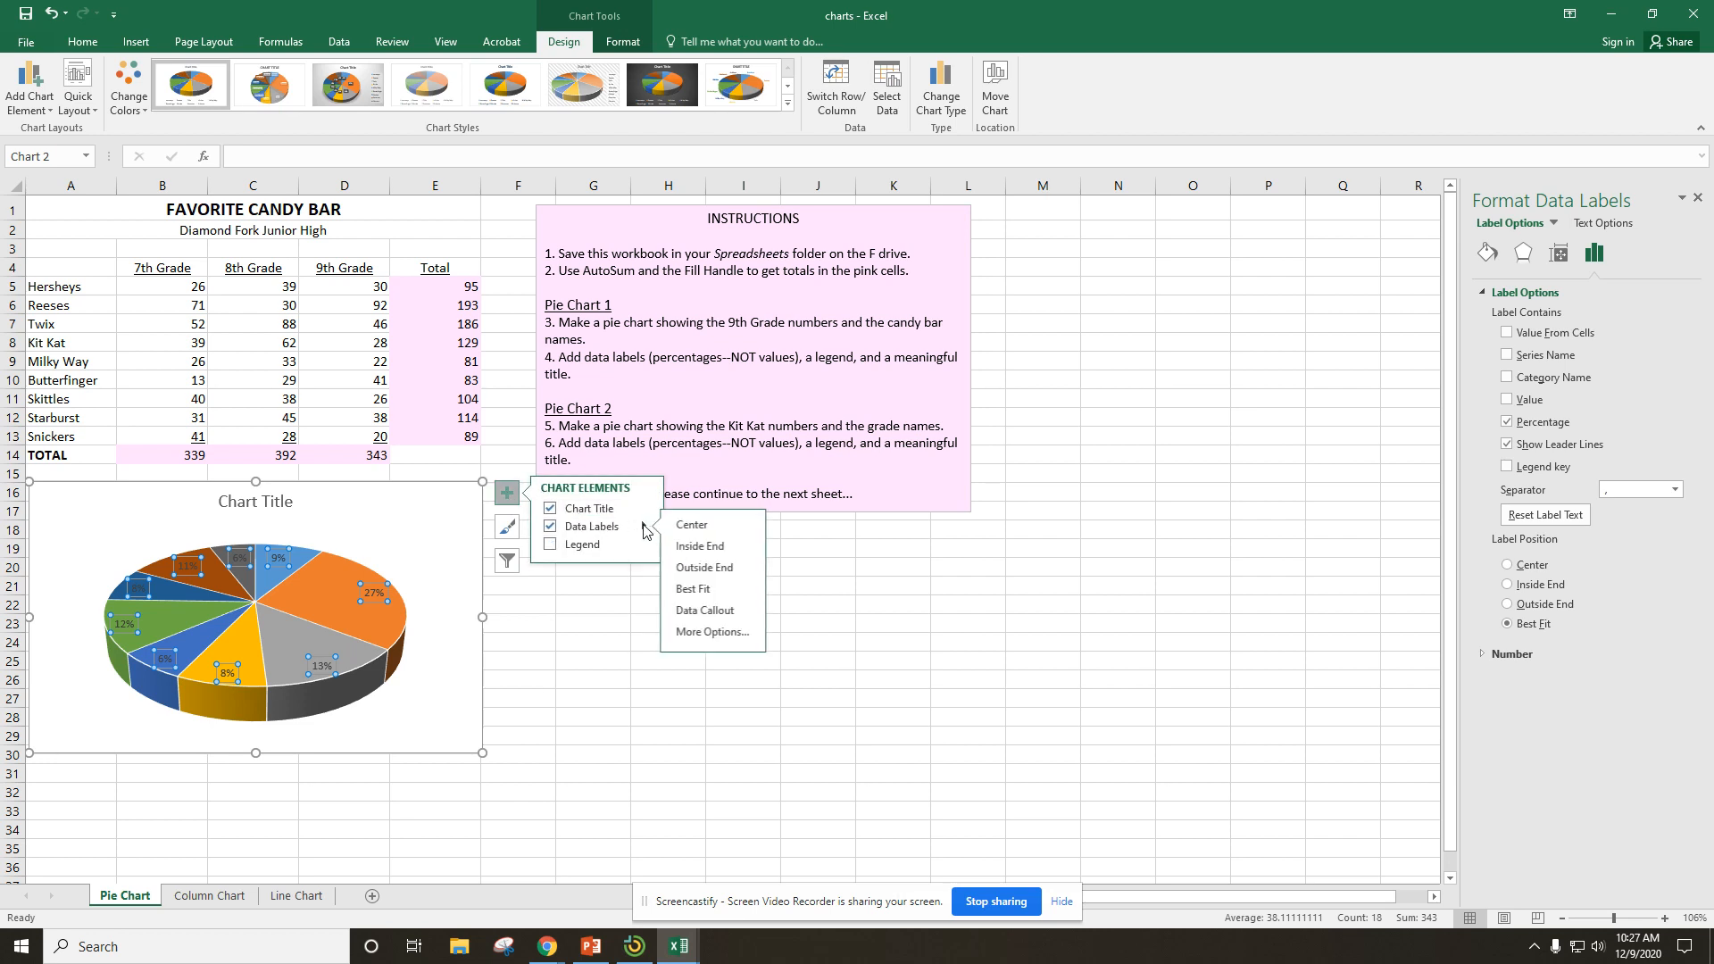
{"action": "left_click", "coordinate": [696, 612]}
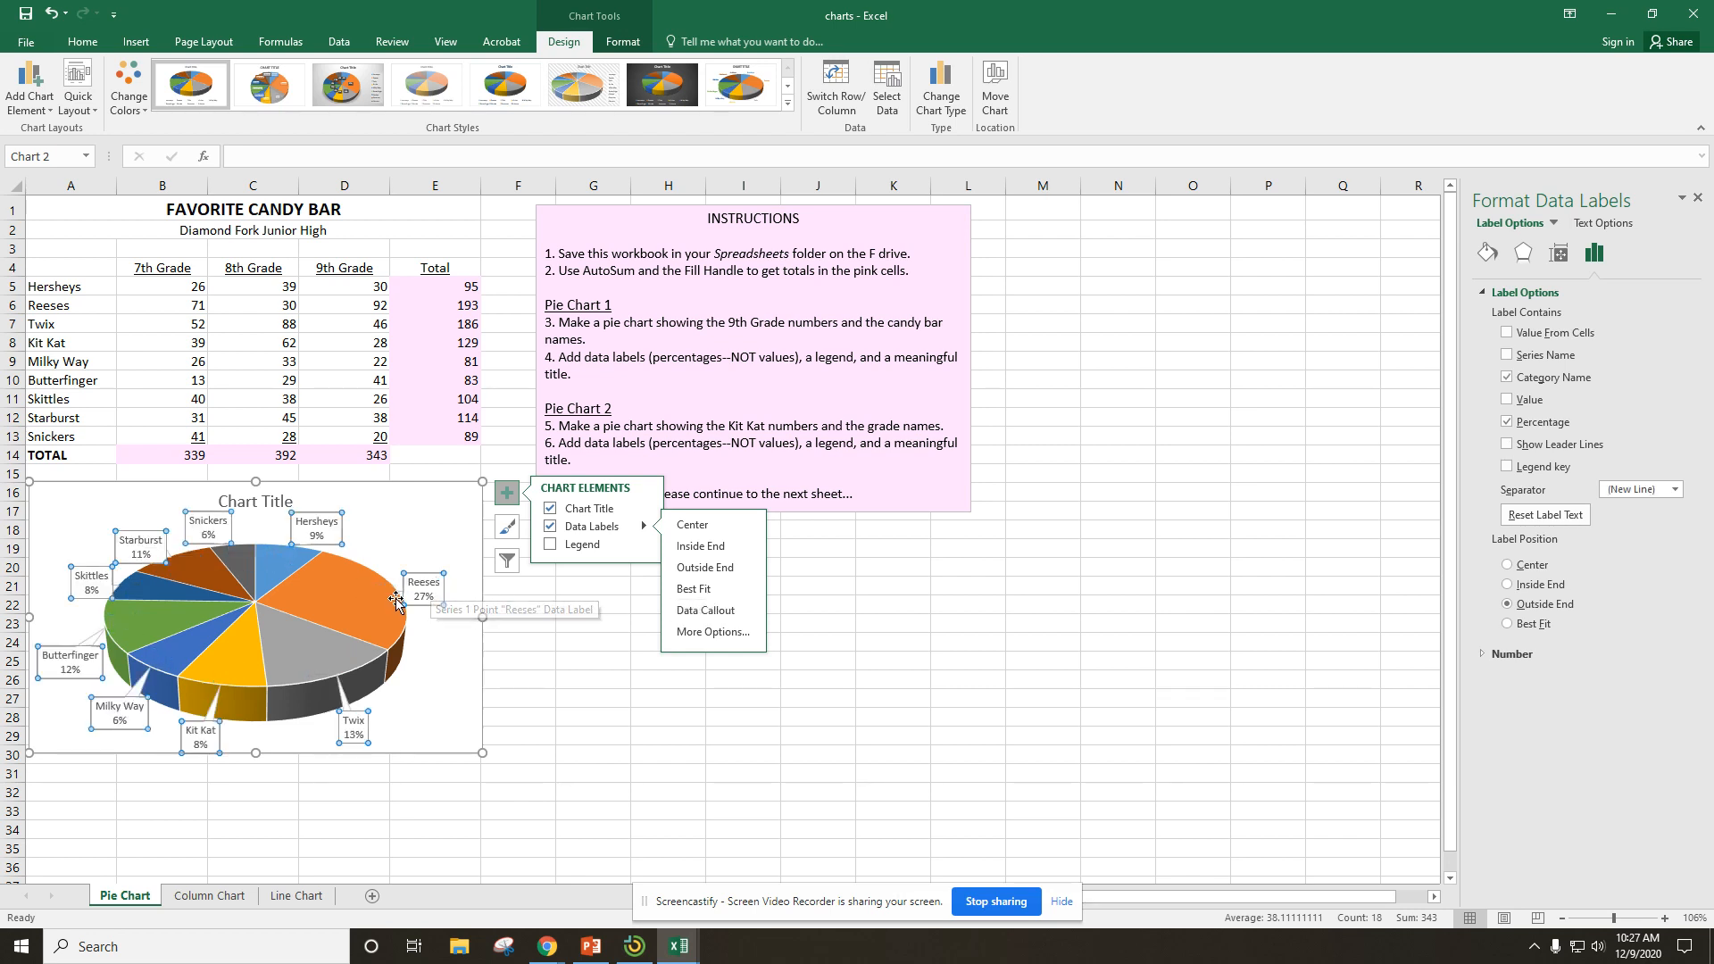
{"action": "left_click", "coordinate": [583, 692]}
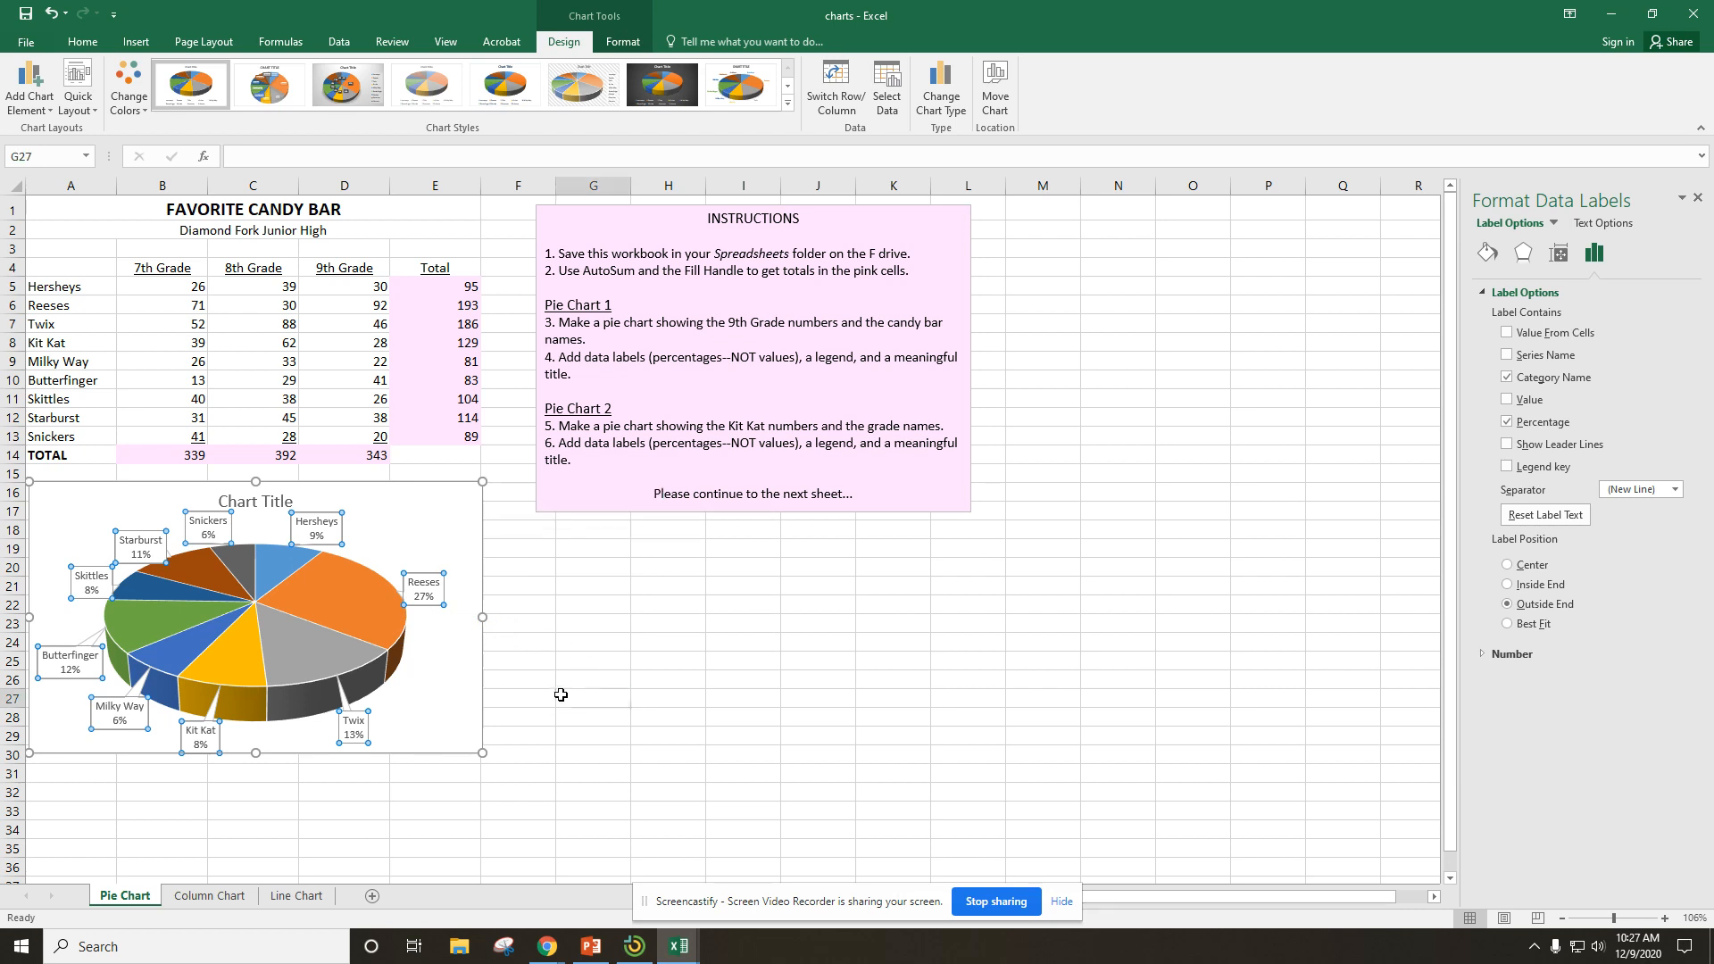
Replace the pie chart's placeholder title with "9th Grade Favorite Candy Bars".
{"action": "left_click", "coordinate": [251, 503]}
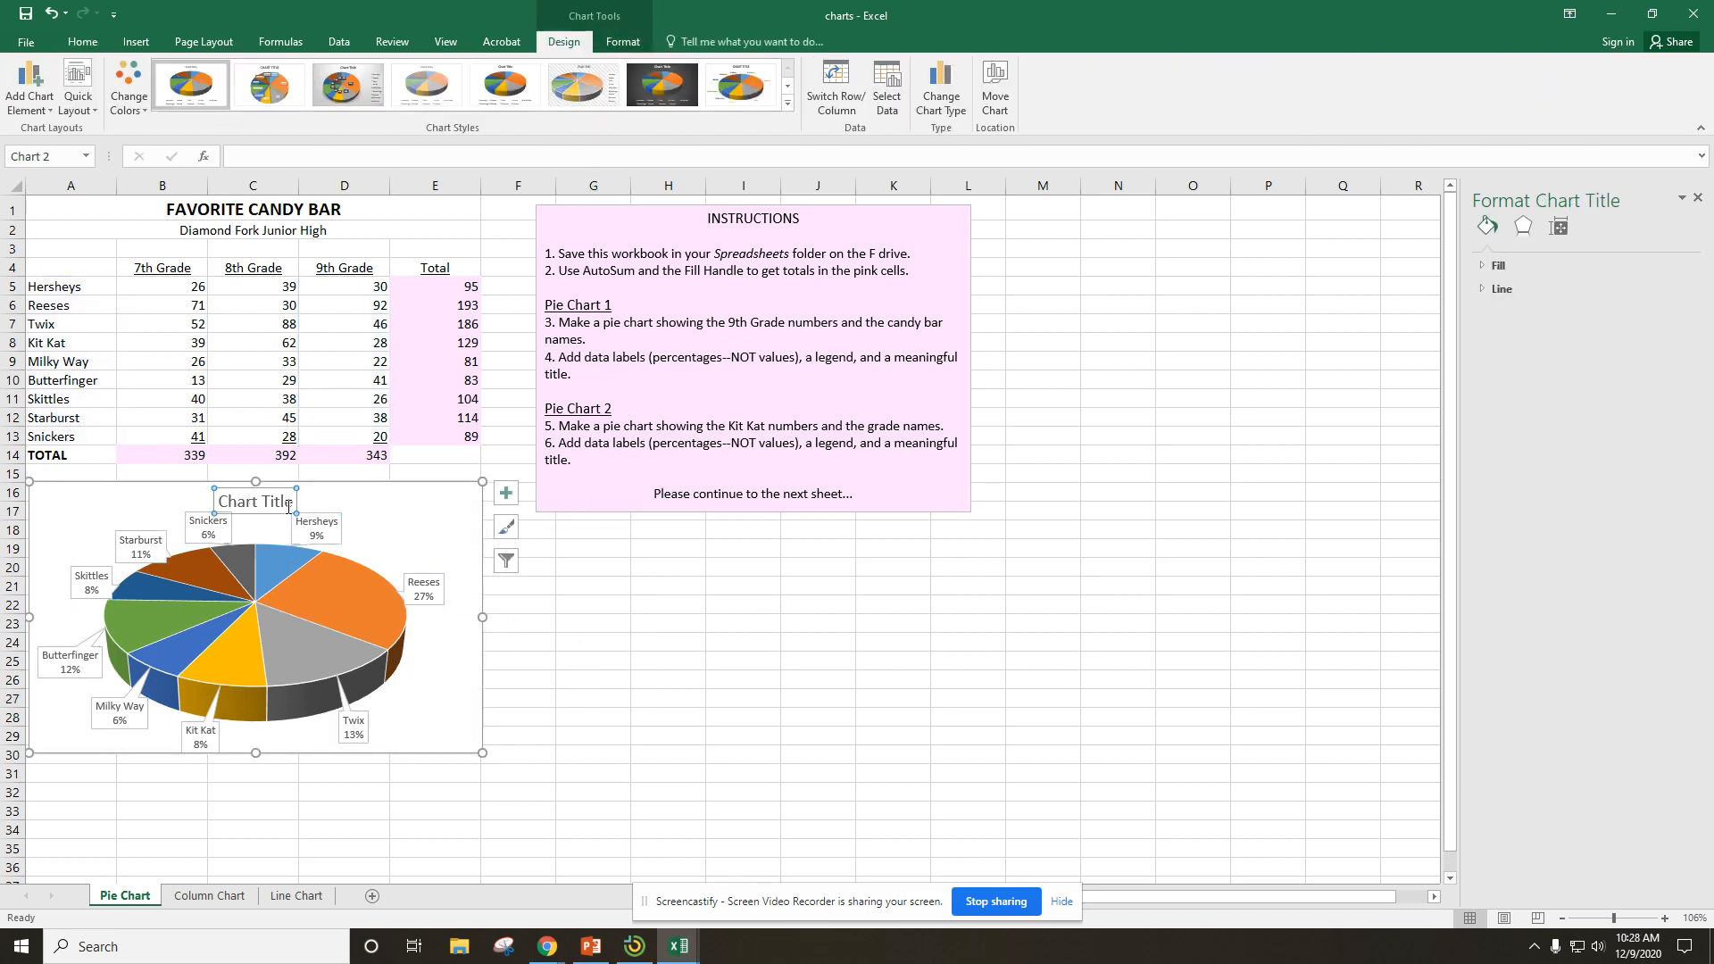
{"action": "left_click_drag", "start_coordinate": [296, 501], "coordinate": [203, 504]}
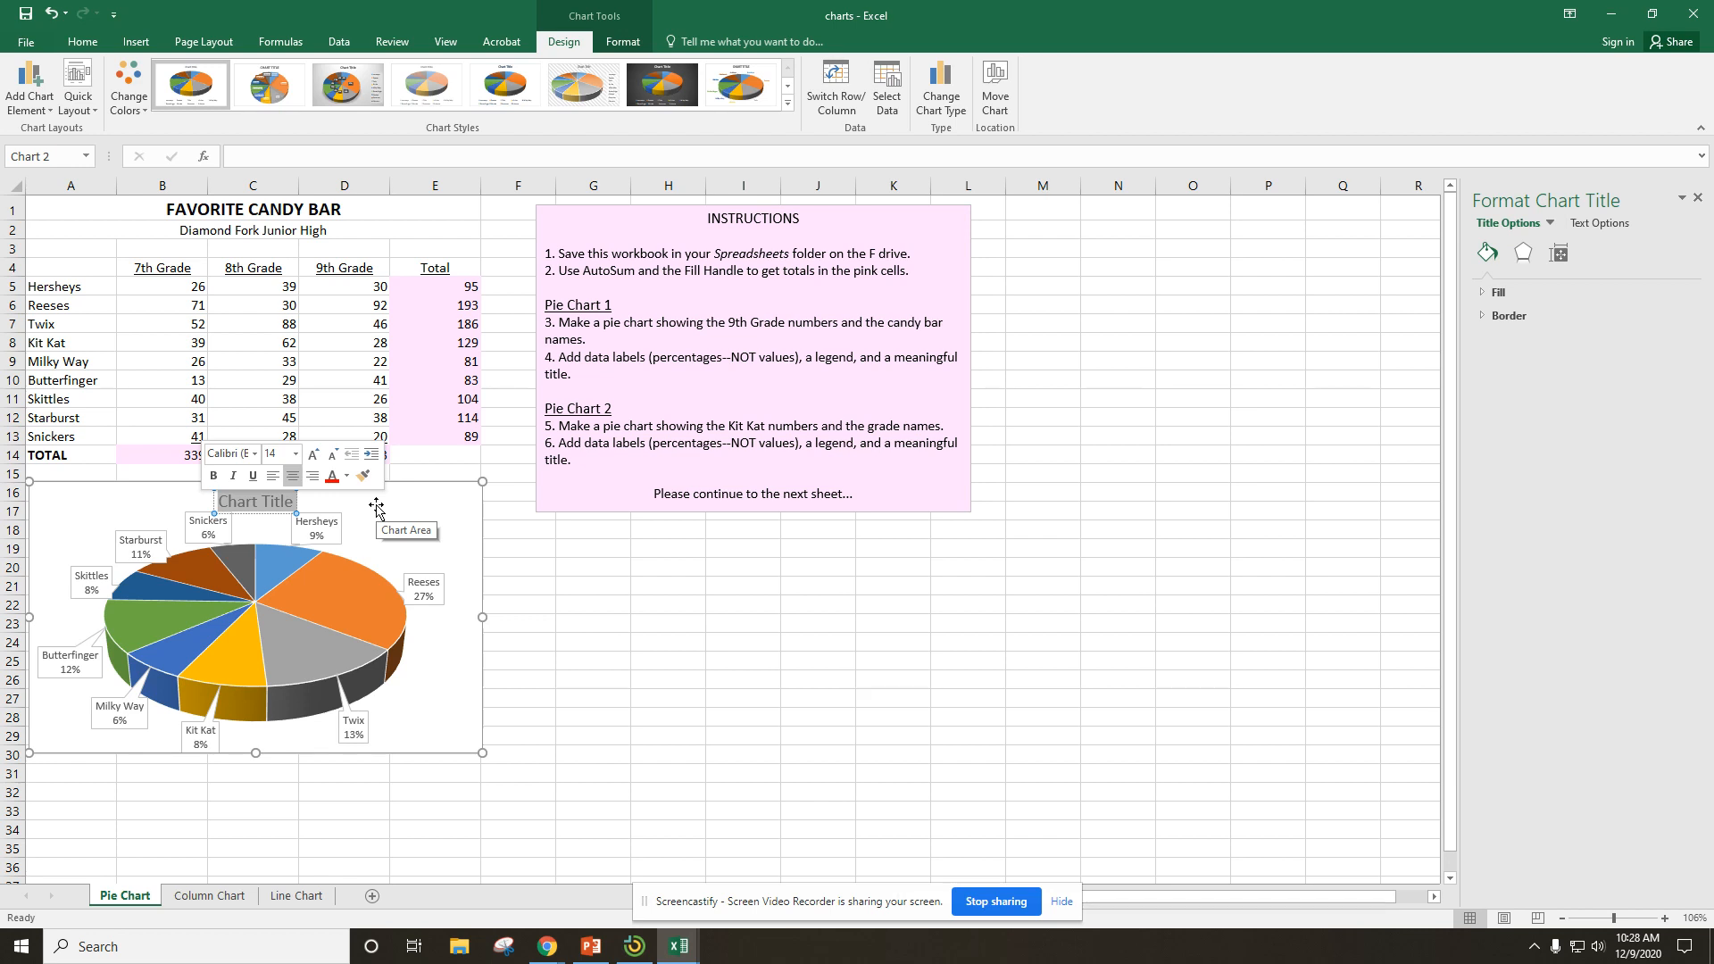
{"action": "type", "text": "9t"}
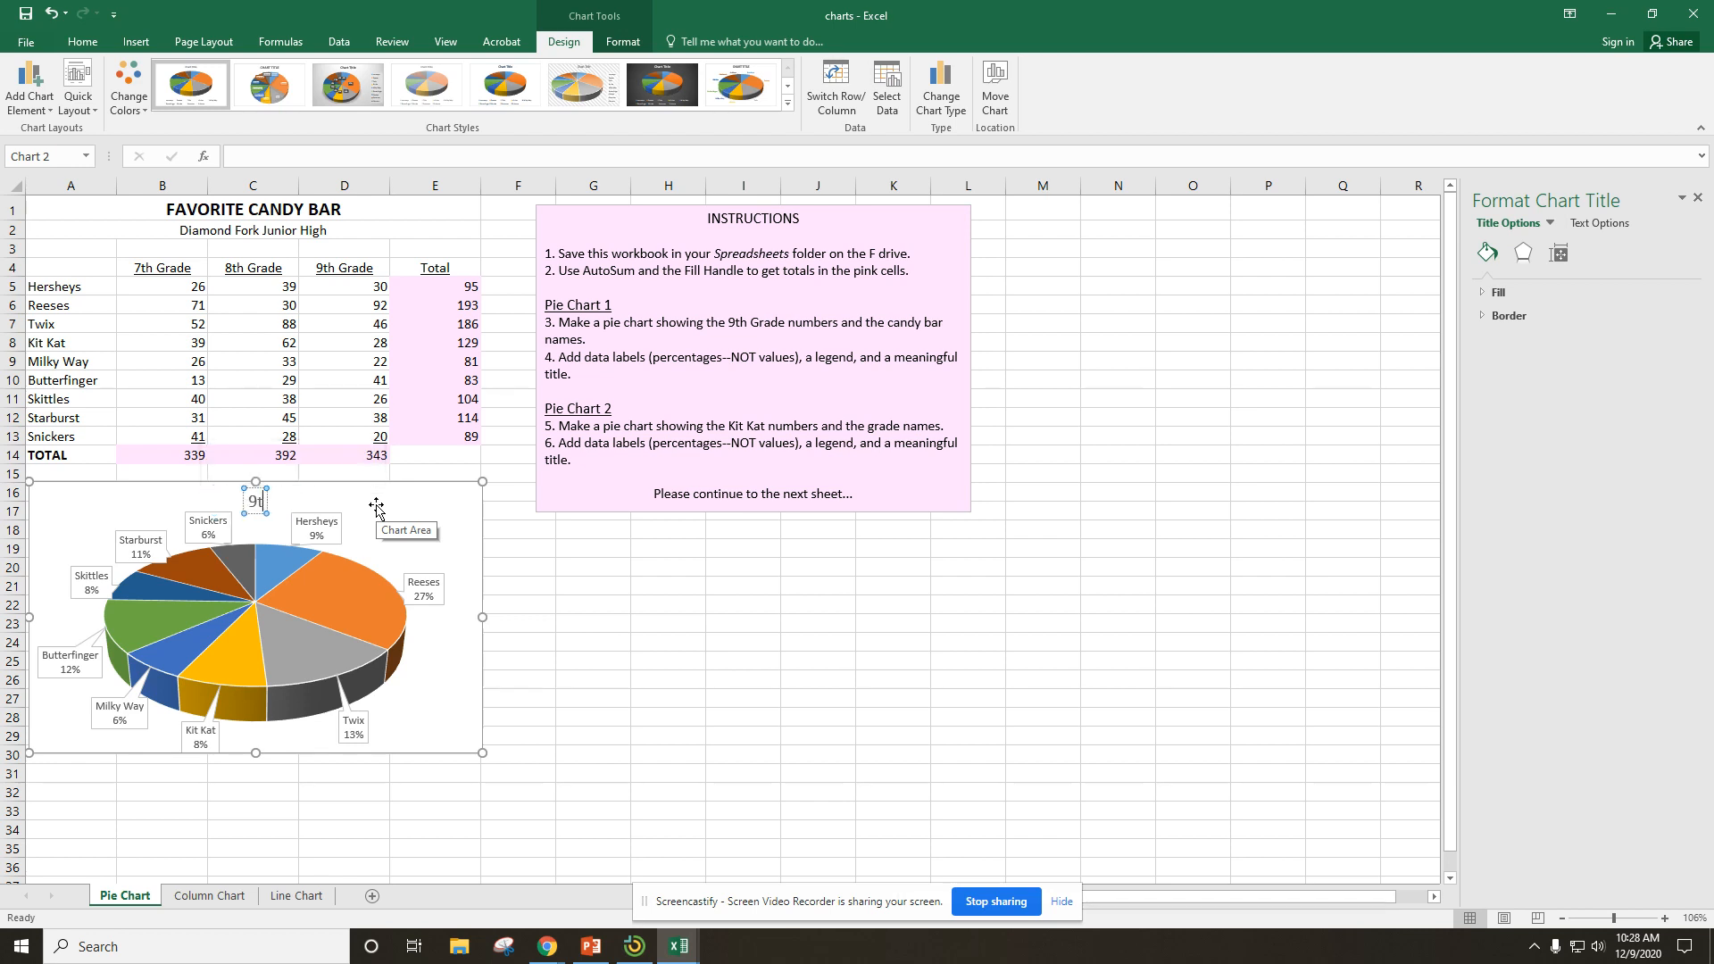
{"action": "type", "text": "h Grade Favorites"}
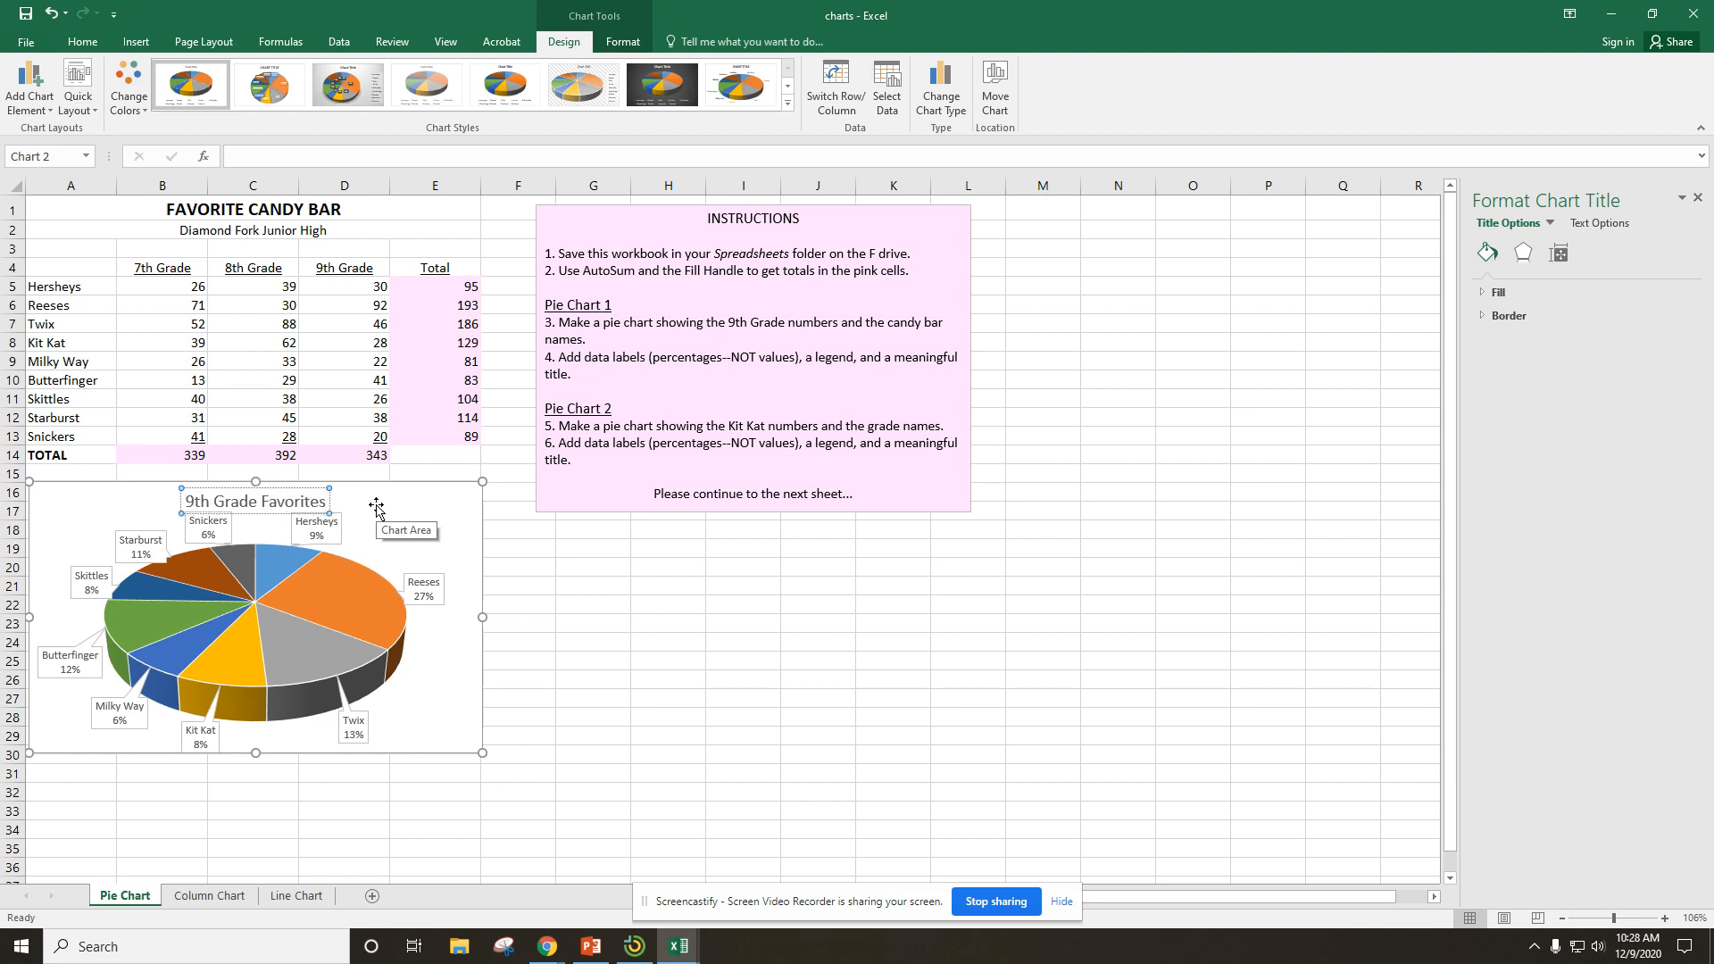
{"action": "key", "text": "BackSpace"}
{"action": "type", "text": "Candy Bars"}
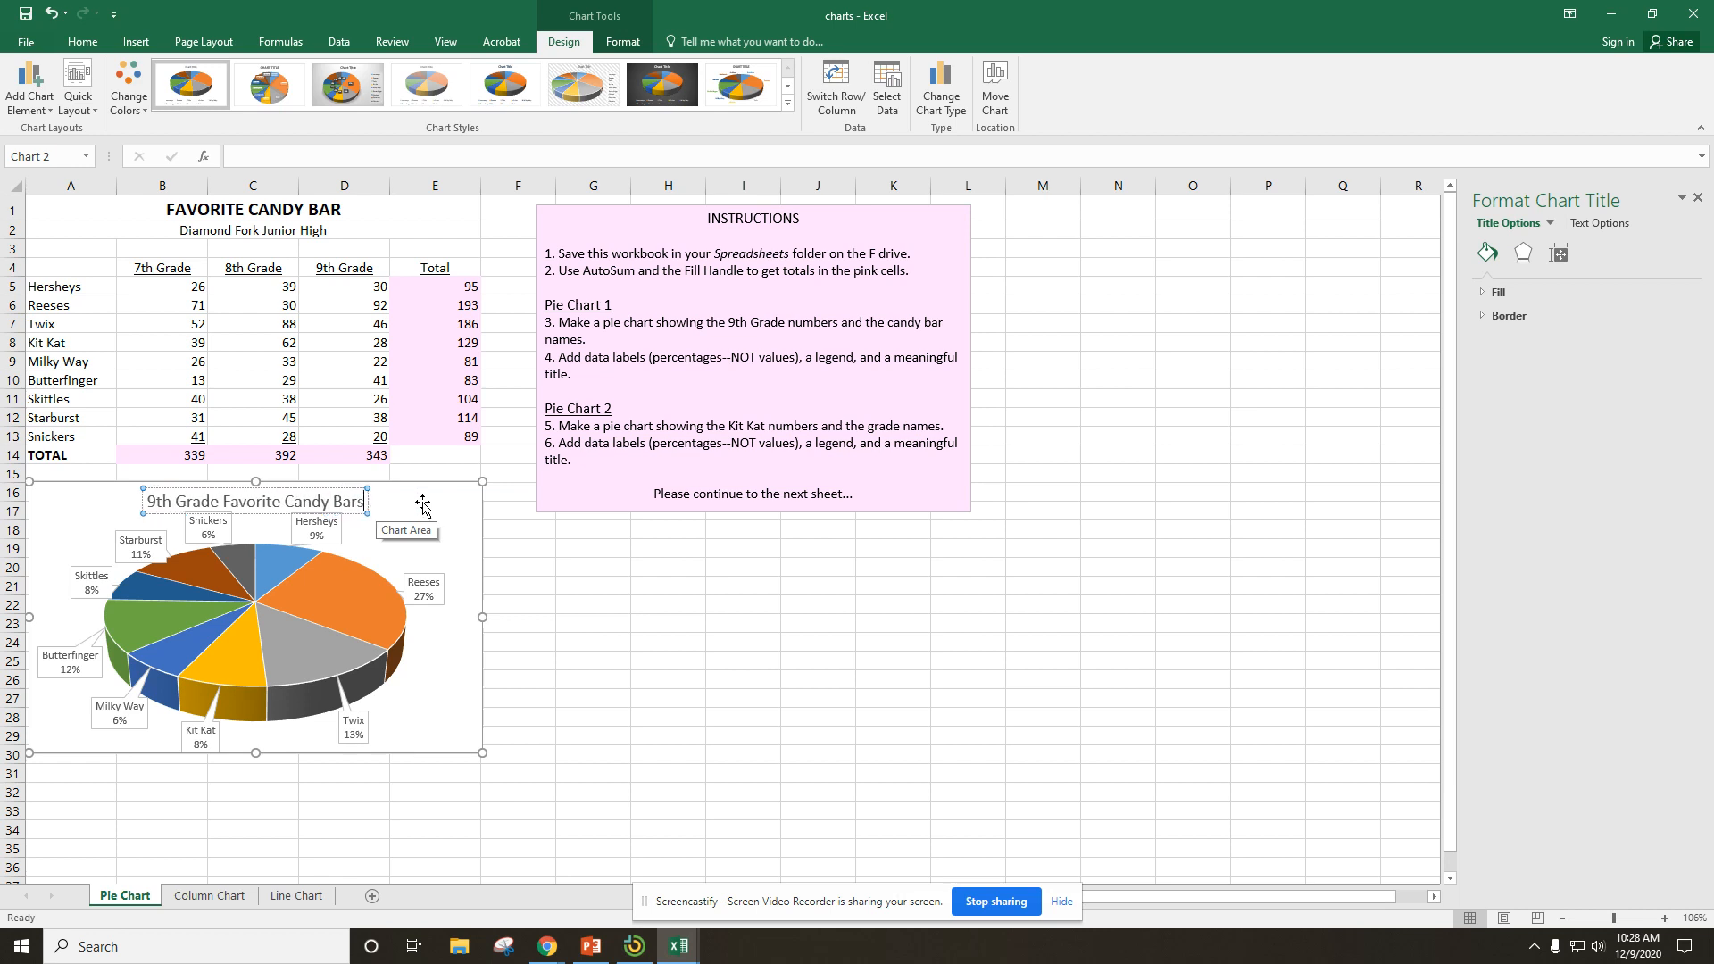
{"action": "left_click", "coordinate": [578, 680]}
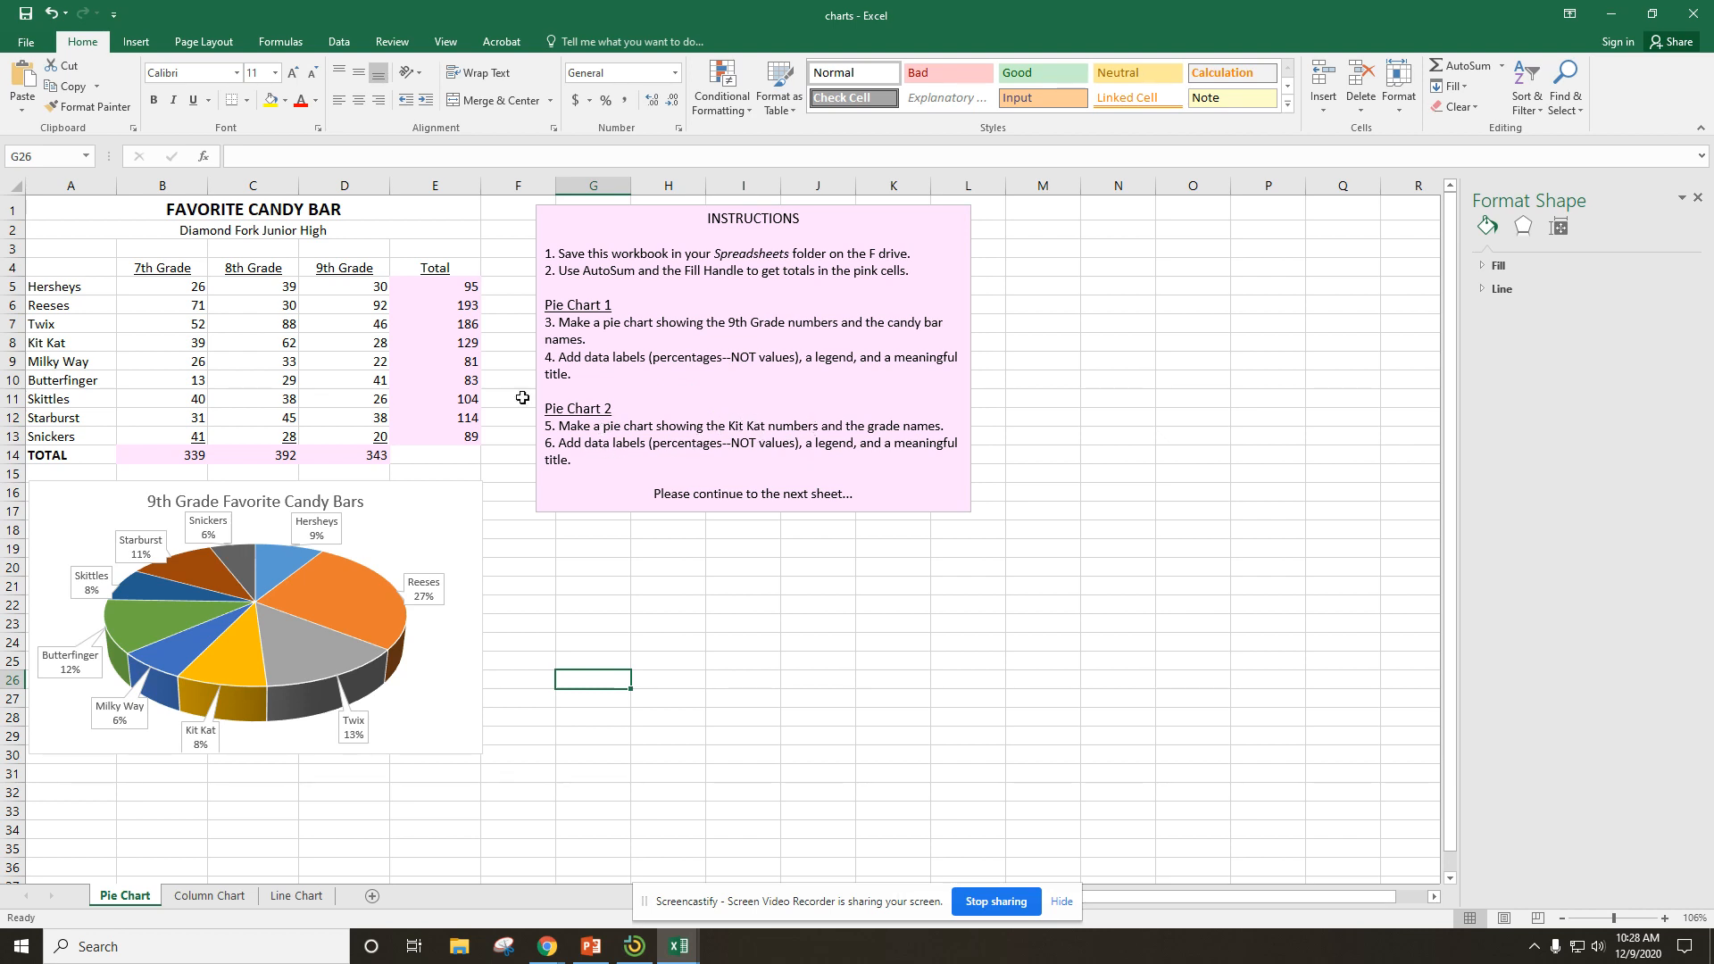
{"action": "left_click_drag", "start_coordinate": [154, 268], "coordinate": [342, 269]}
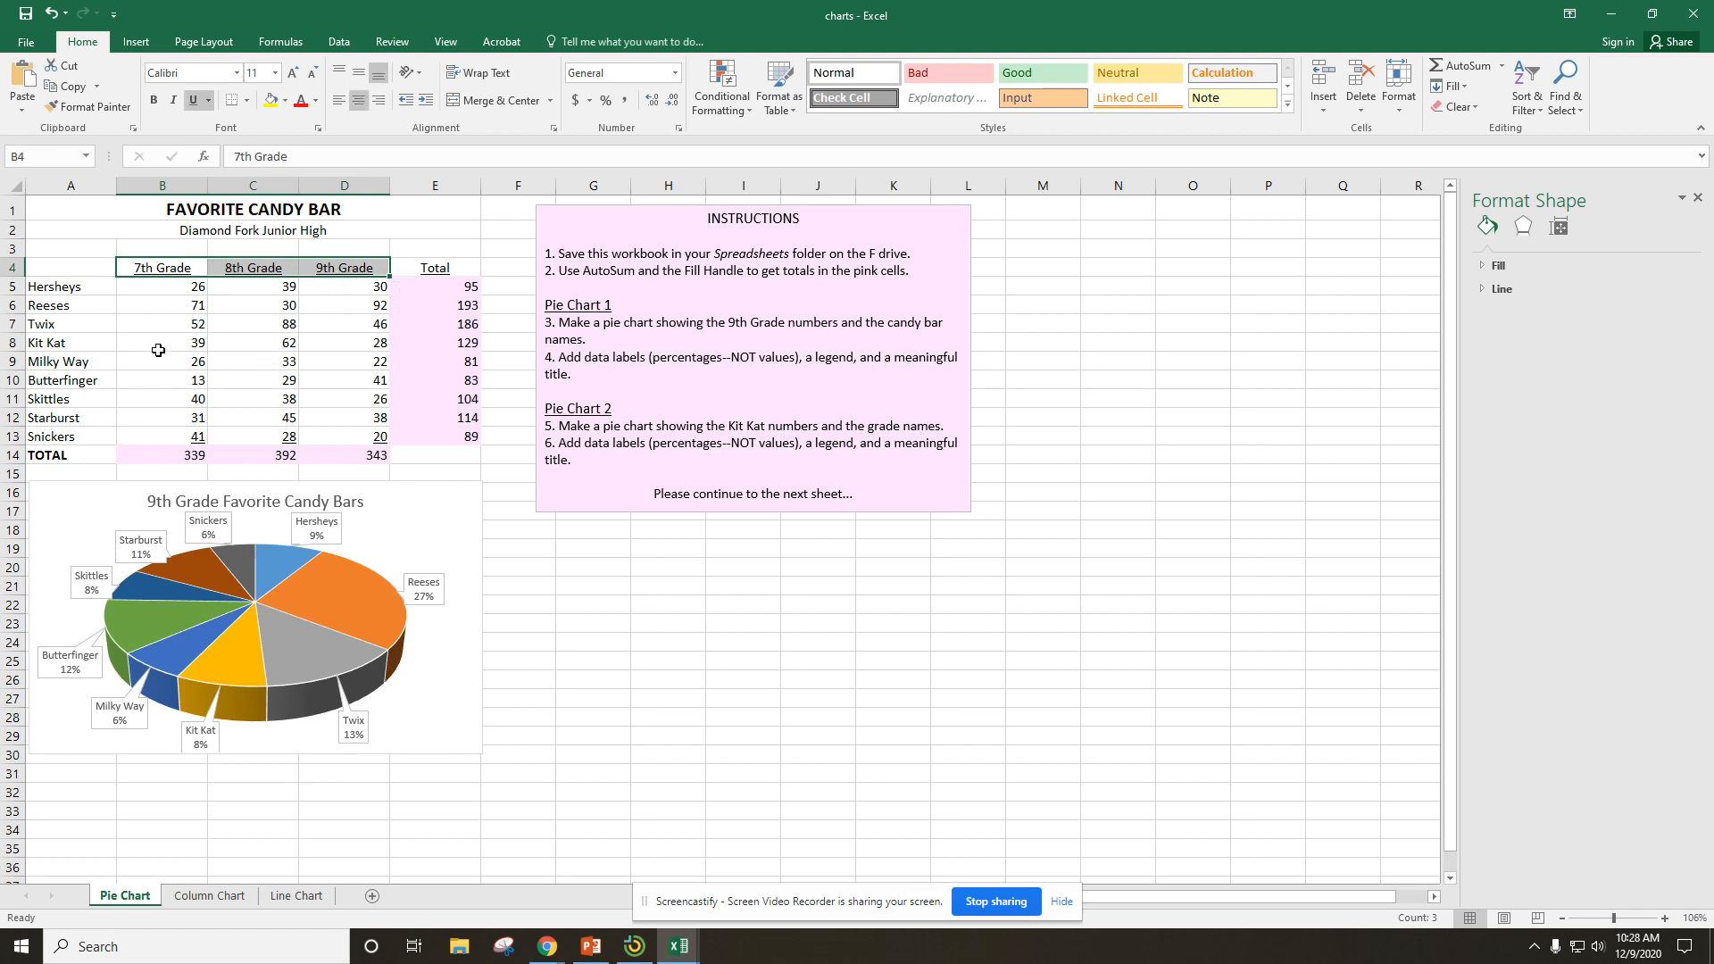
{"action": "left_click_drag", "start_coordinate": [162, 350], "coordinate": [335, 345]}
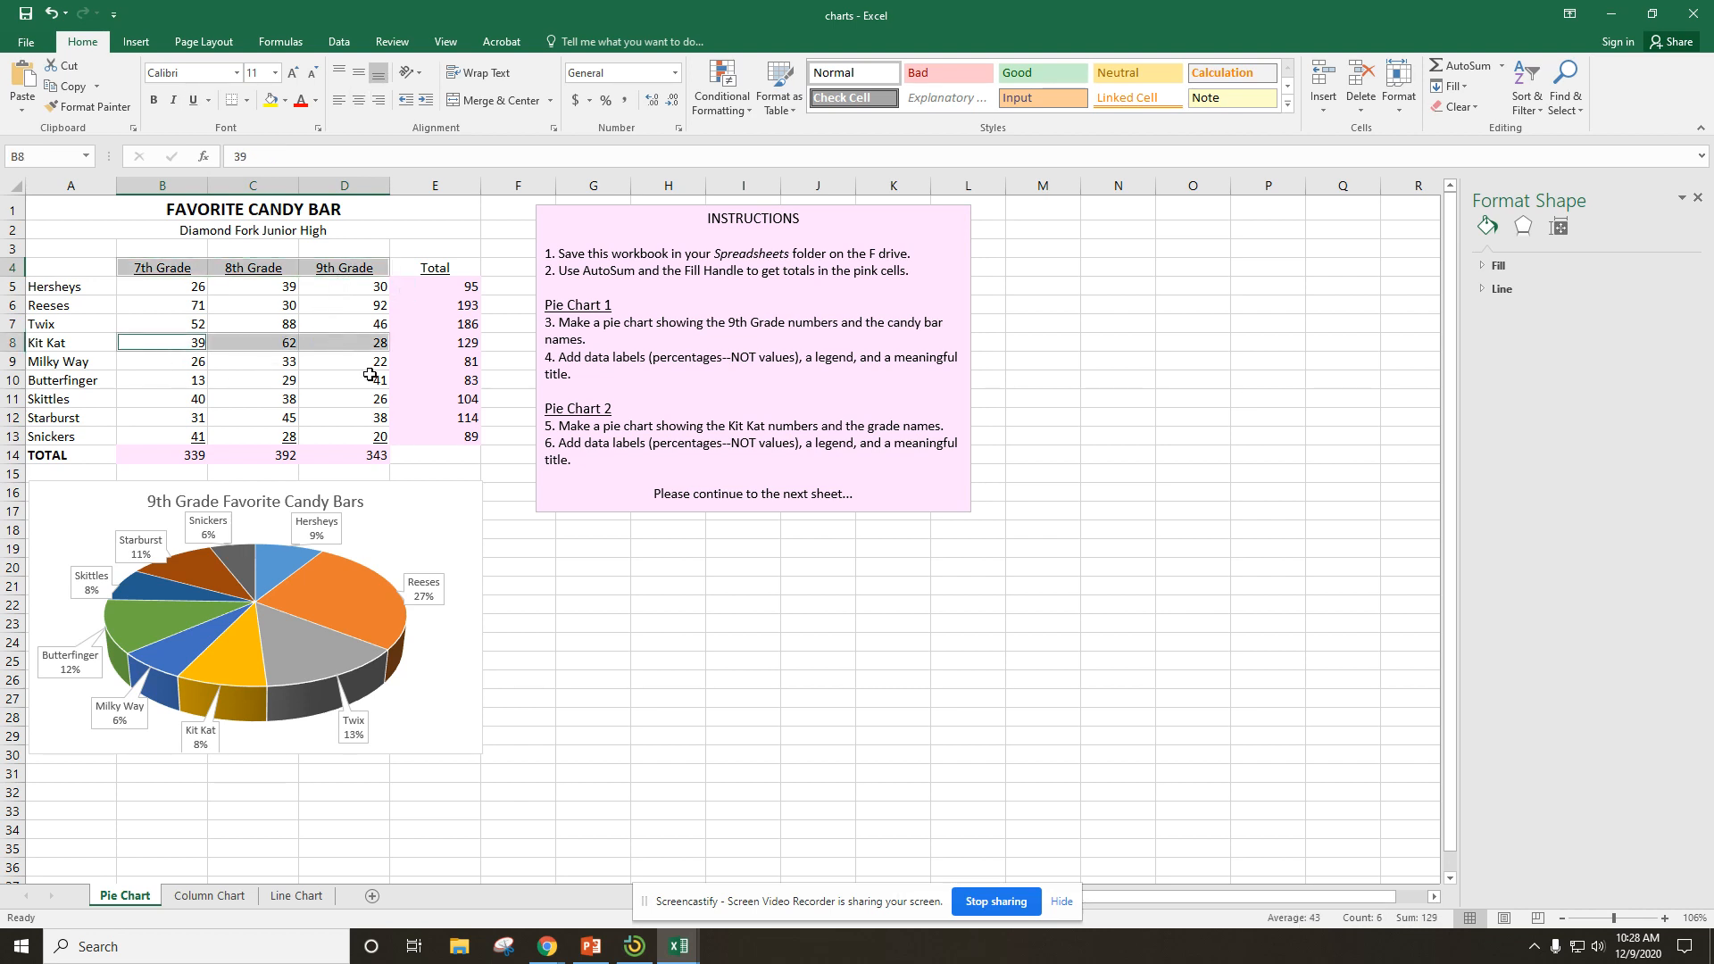
{"action": "left_click", "coordinate": [653, 658]}
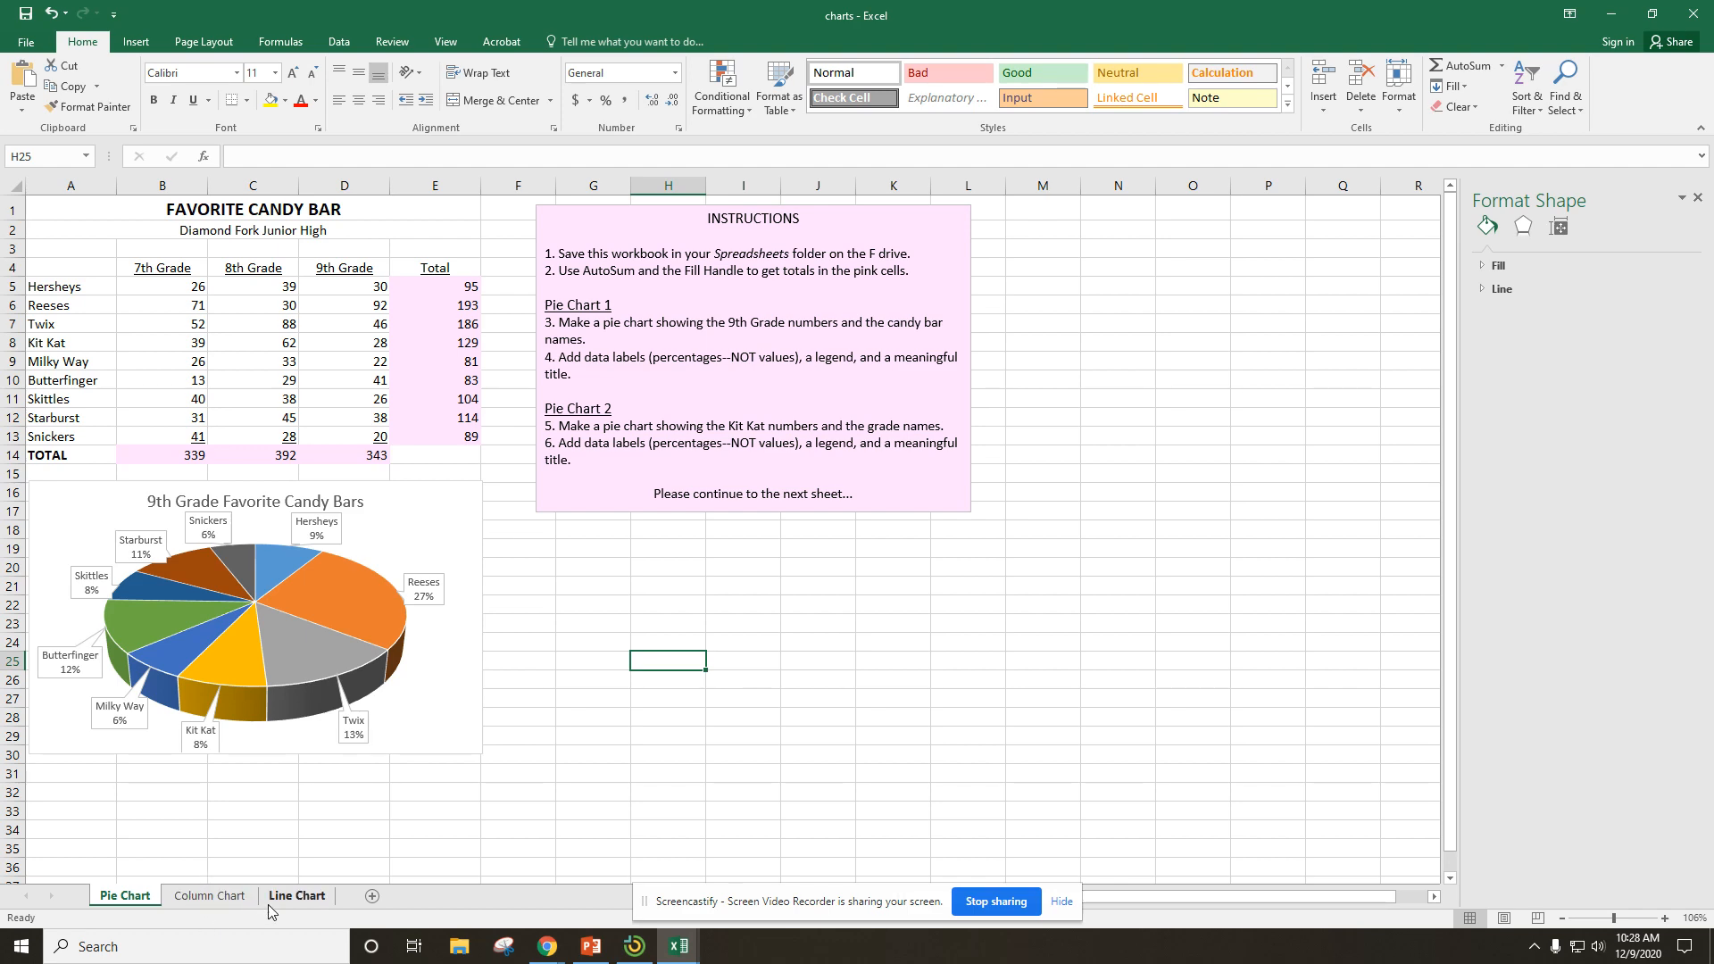
Switch to the Line Chart sheet.
{"action": "left_click", "coordinate": [297, 896]}
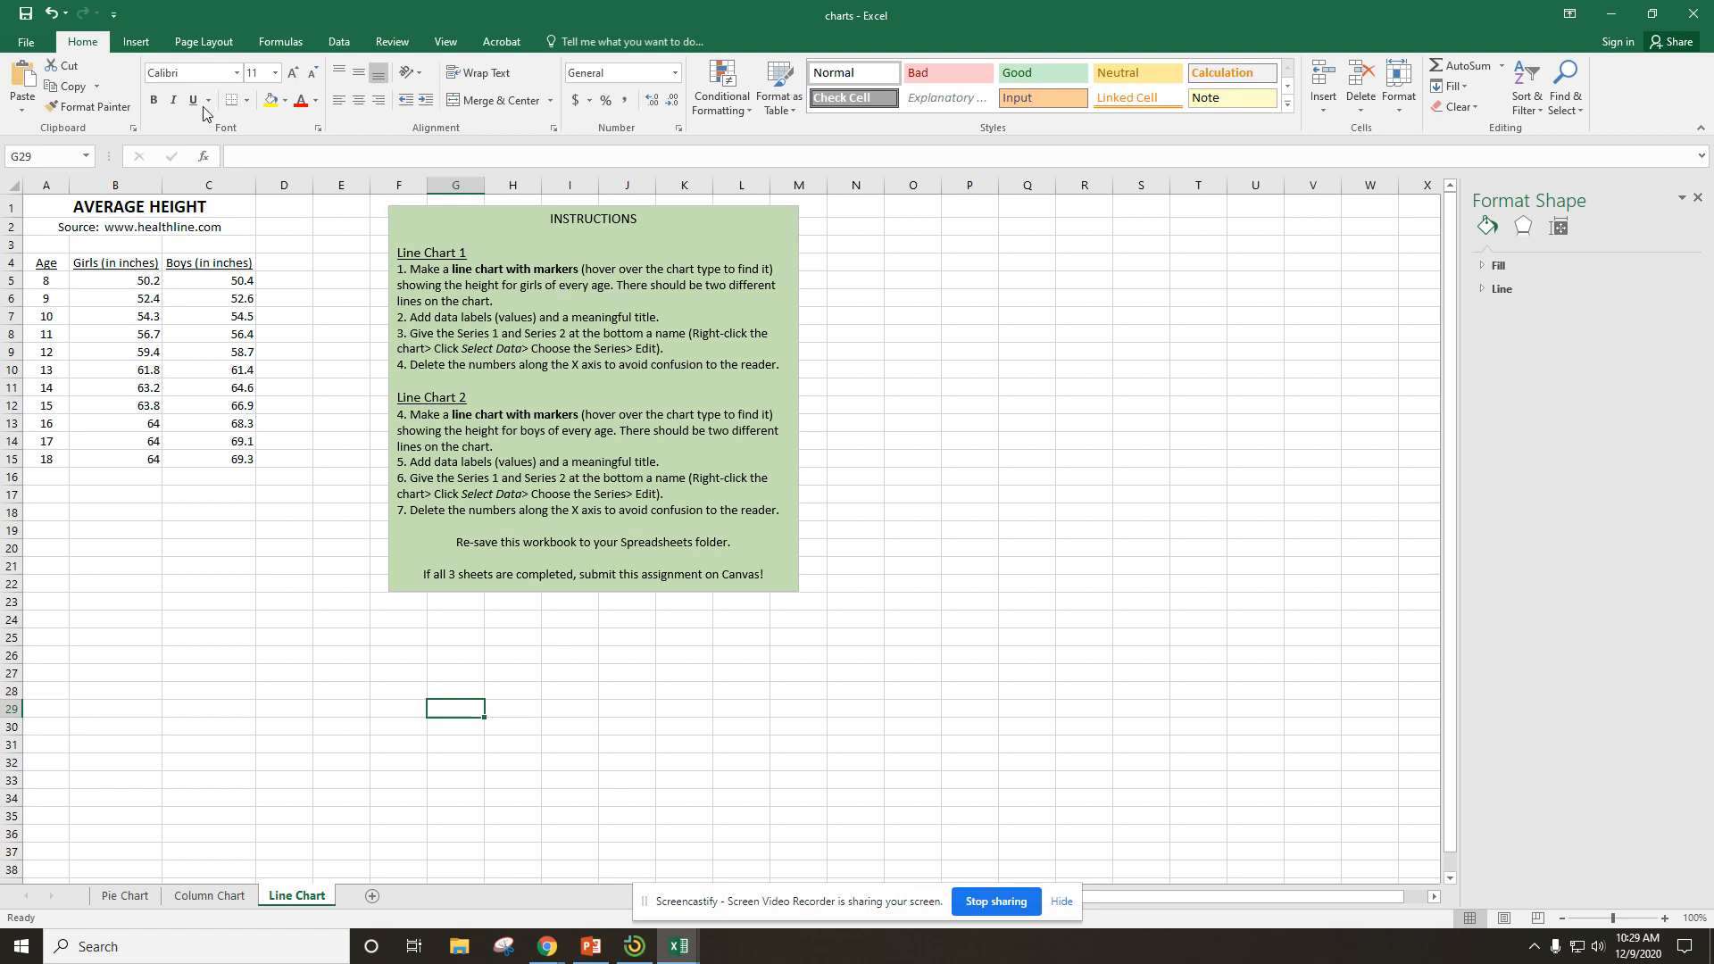
{"action": "left_click", "coordinate": [136, 42]}
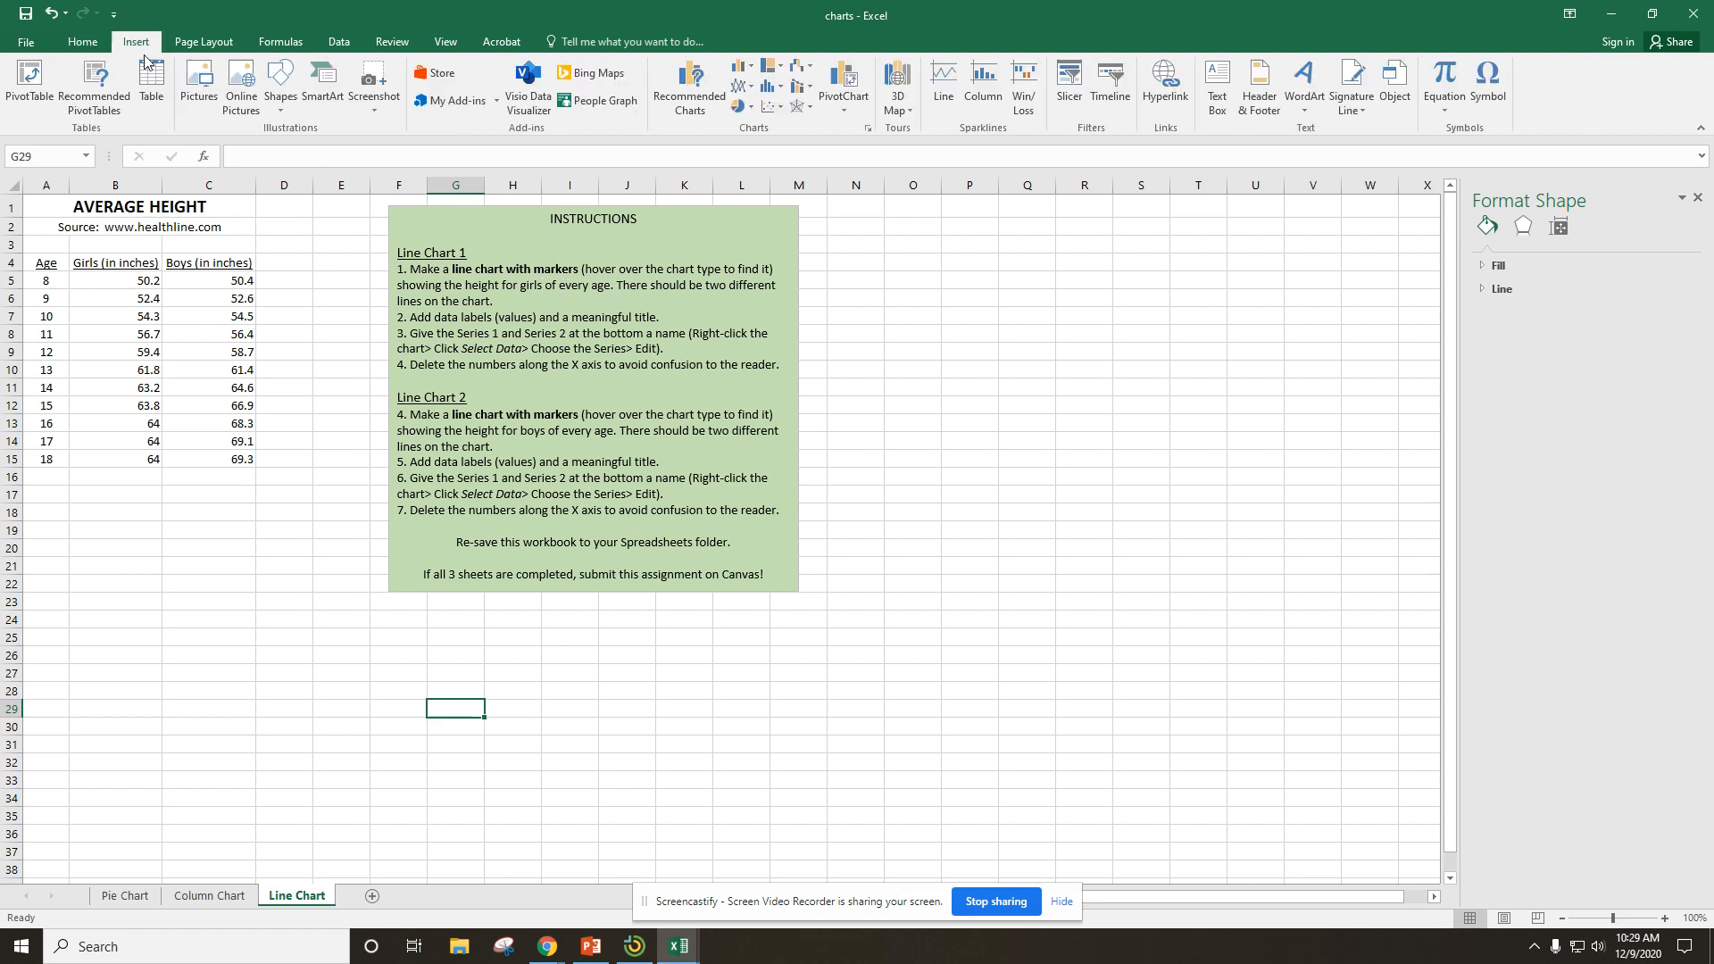
{"action": "left_click", "coordinate": [746, 89]}
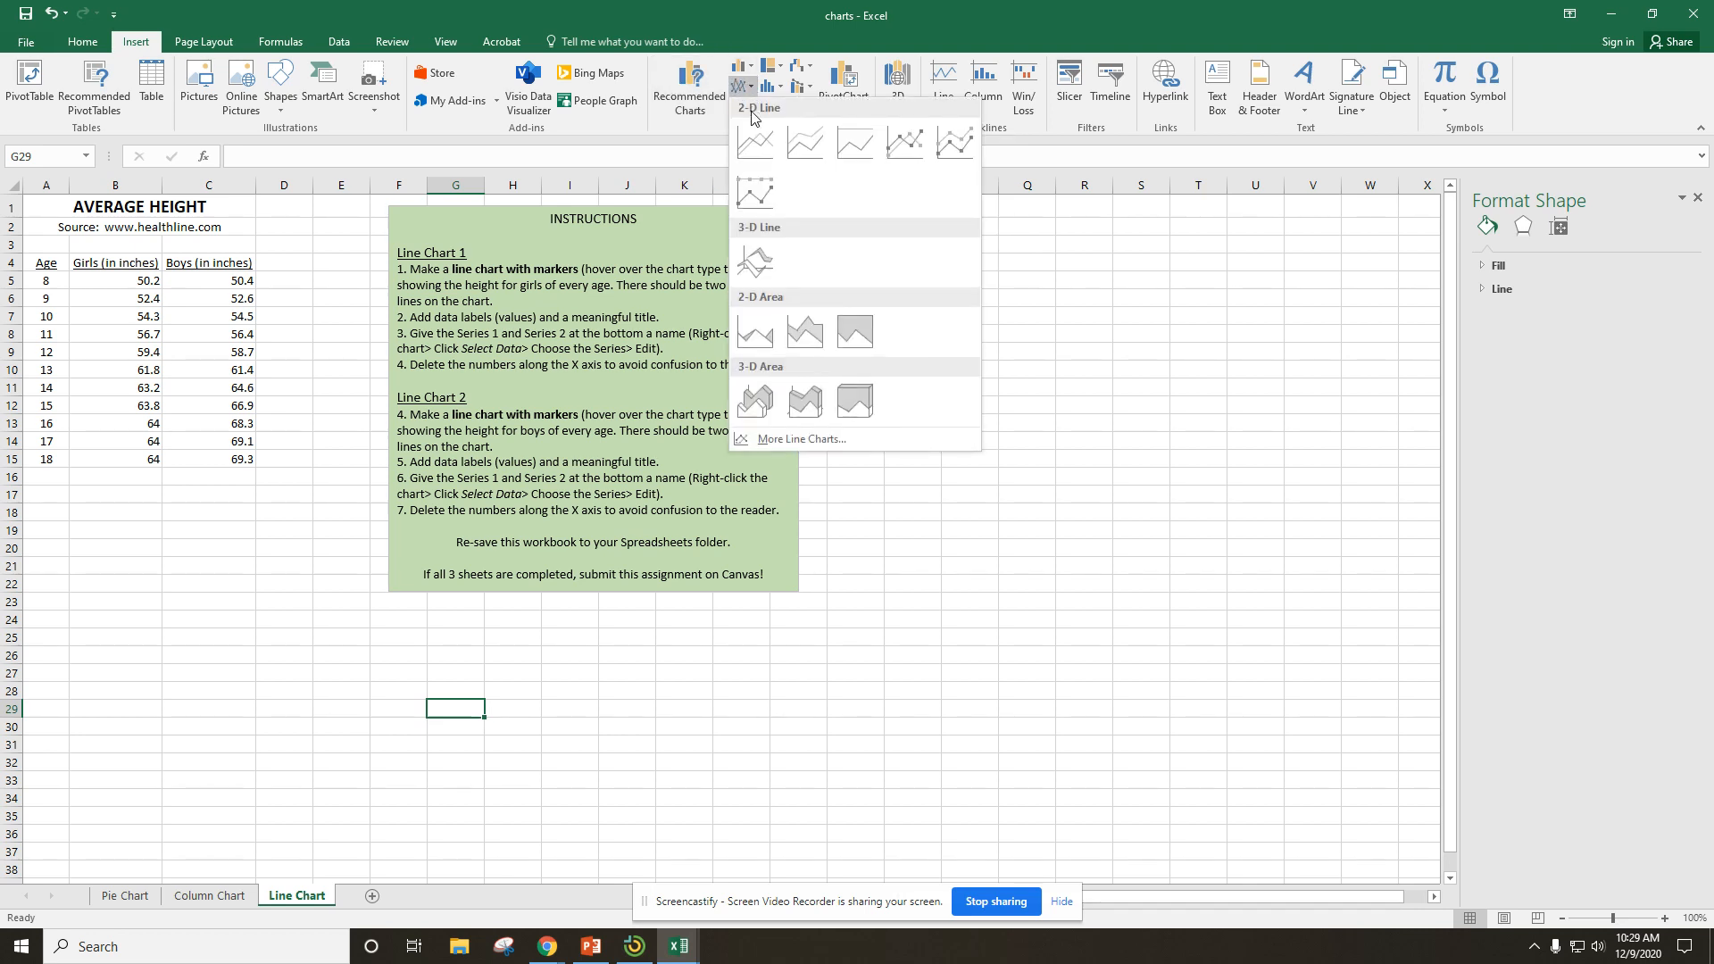
{"action": "left_click", "coordinate": [904, 143]}
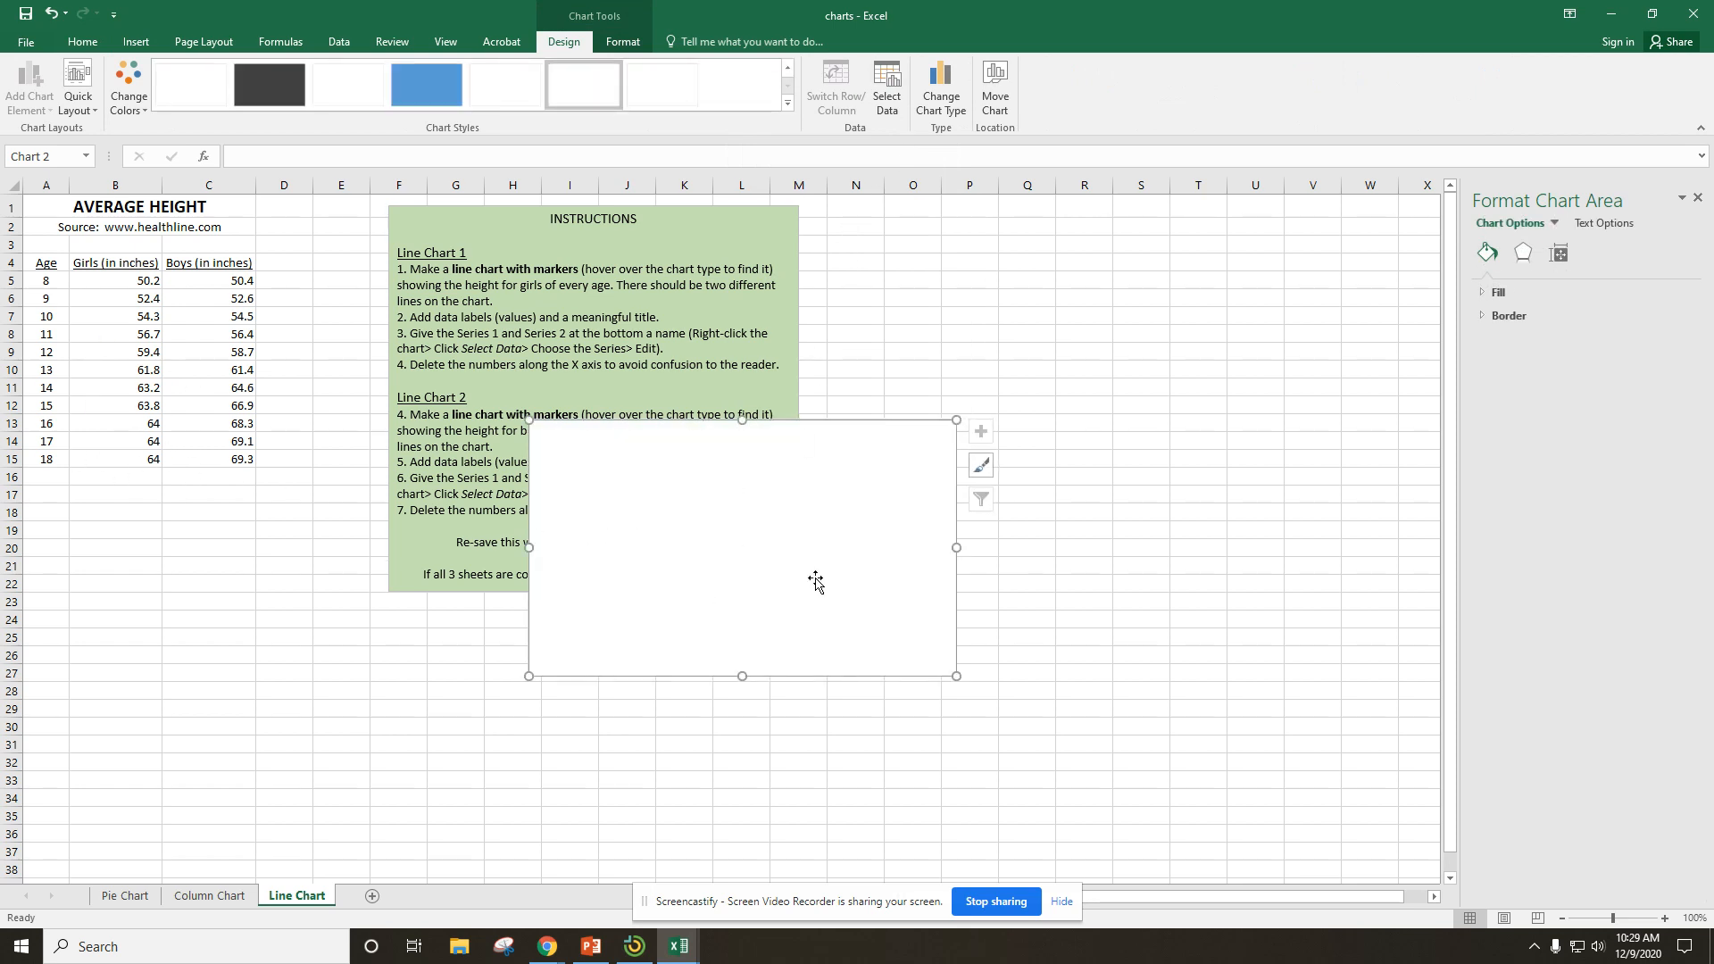
{"action": "left_click", "coordinate": [763, 534]}
{"action": "key", "text": "Delete"}
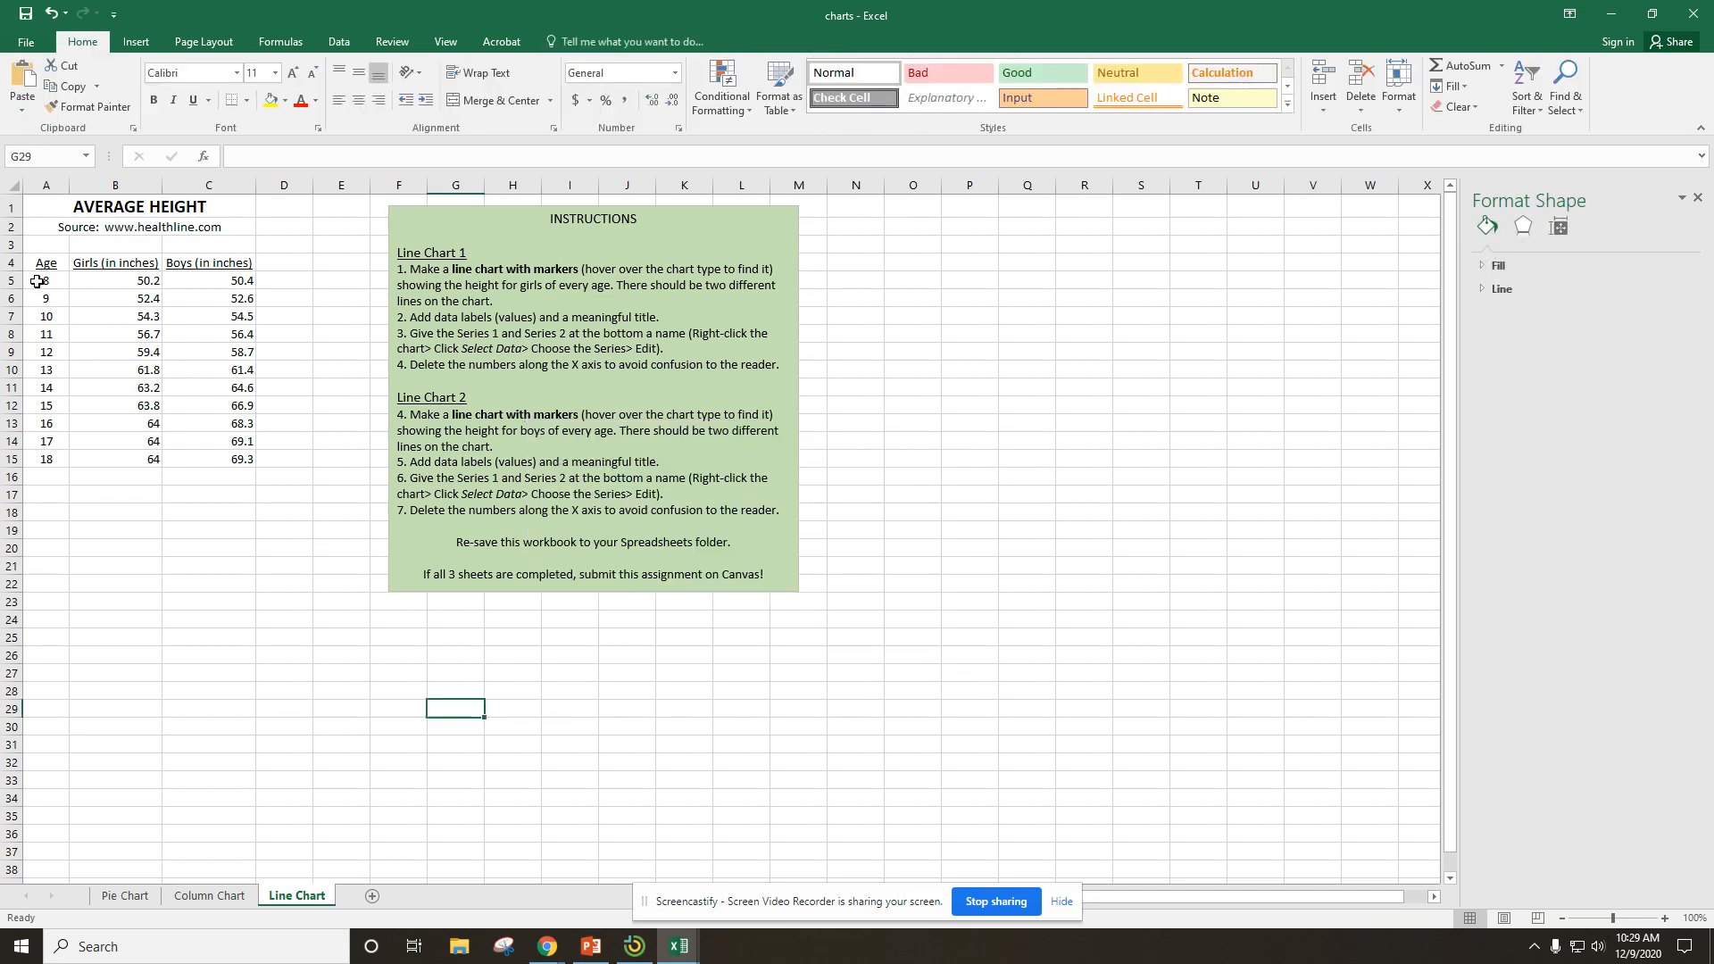
Insert a 2-D line chart with markers from the ages and girls' heights in A5:B15.
{"action": "left_click_drag", "start_coordinate": [37, 282], "coordinate": [127, 452]}
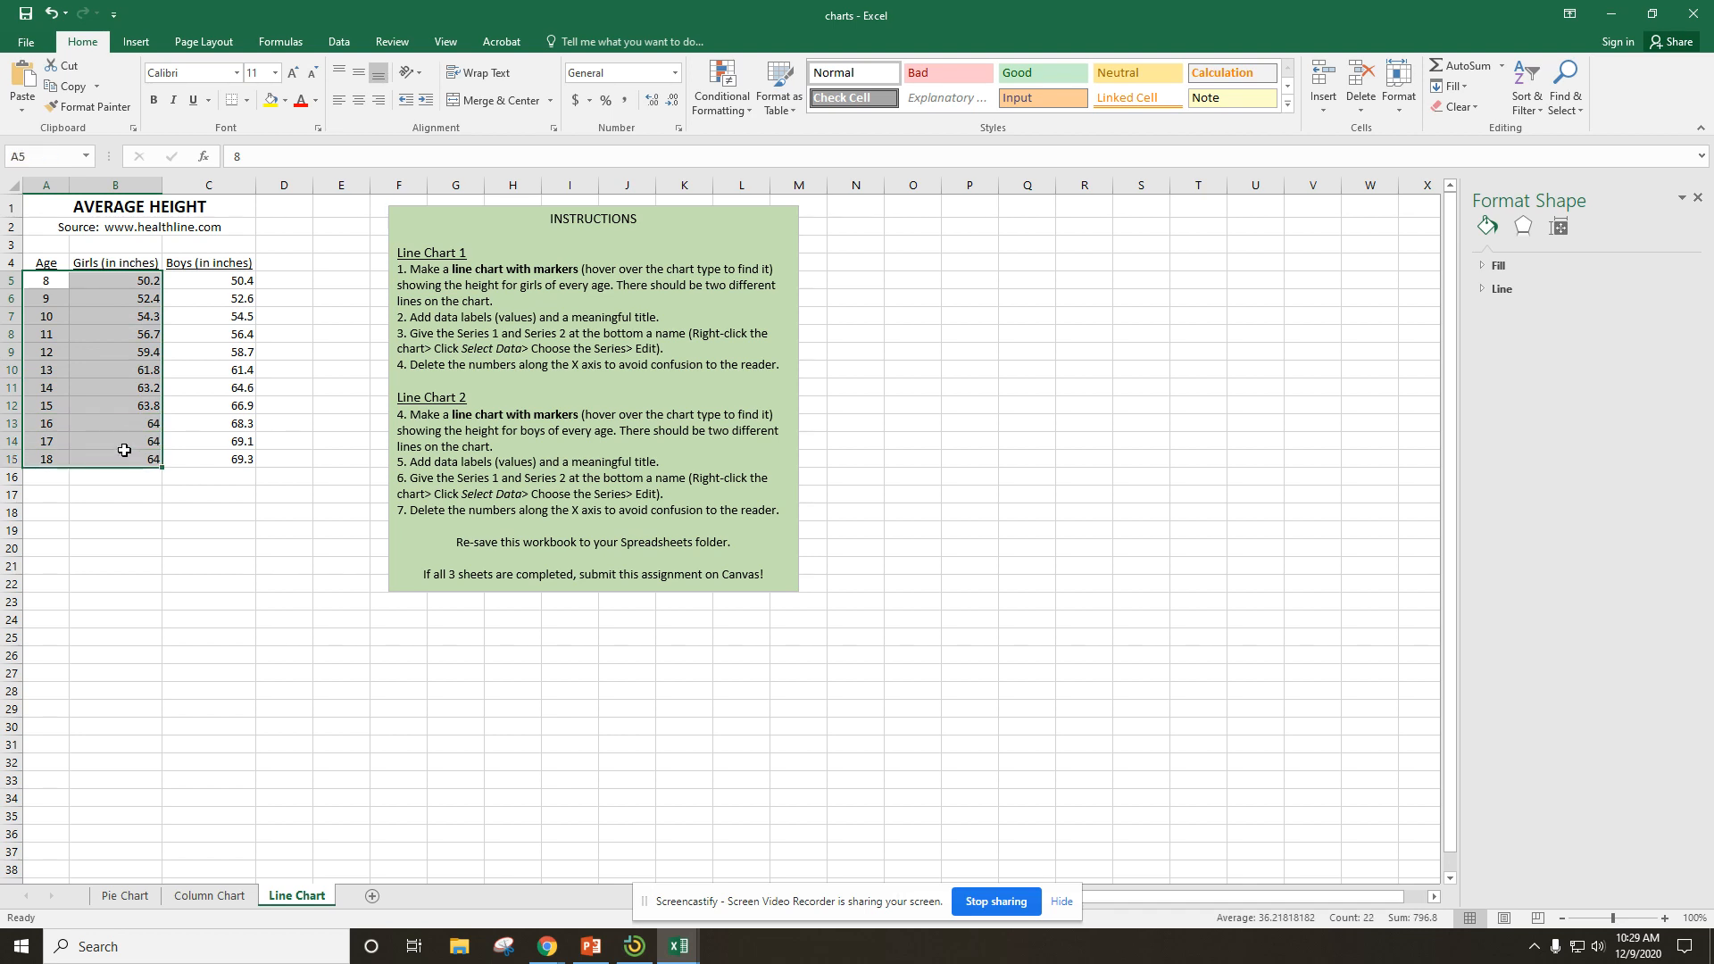
{"action": "left_click", "coordinate": [138, 45]}
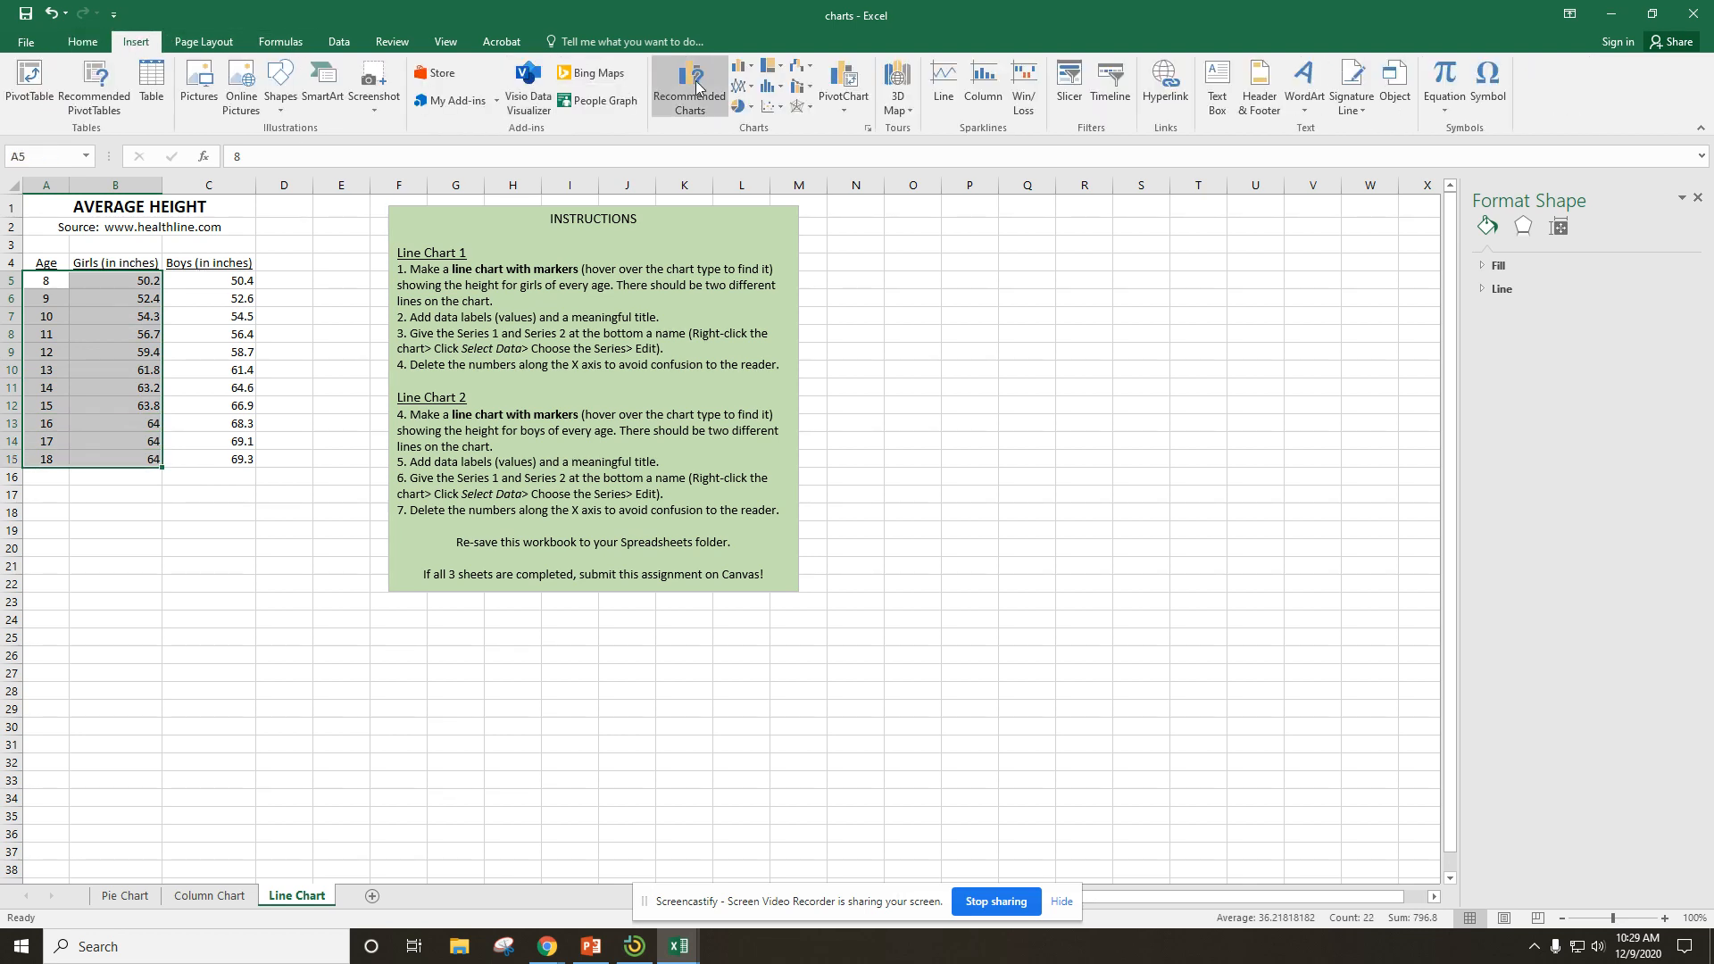
{"action": "left_click", "coordinate": [742, 88]}
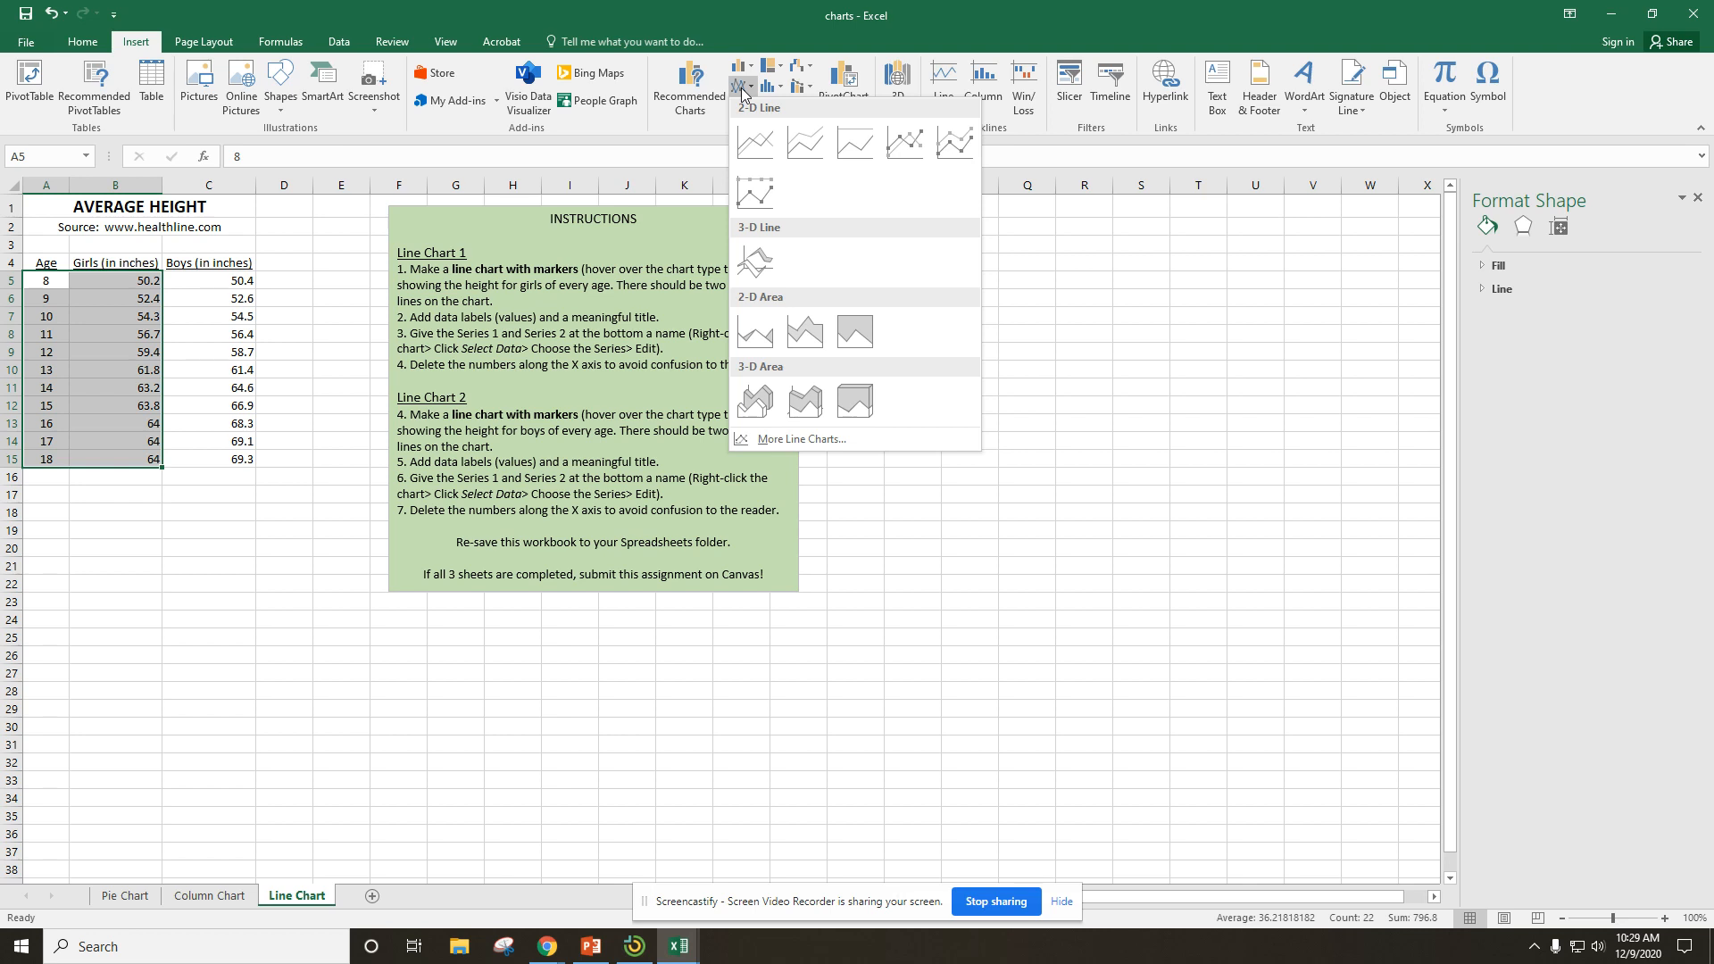
{"action": "left_click", "coordinate": [909, 145]}
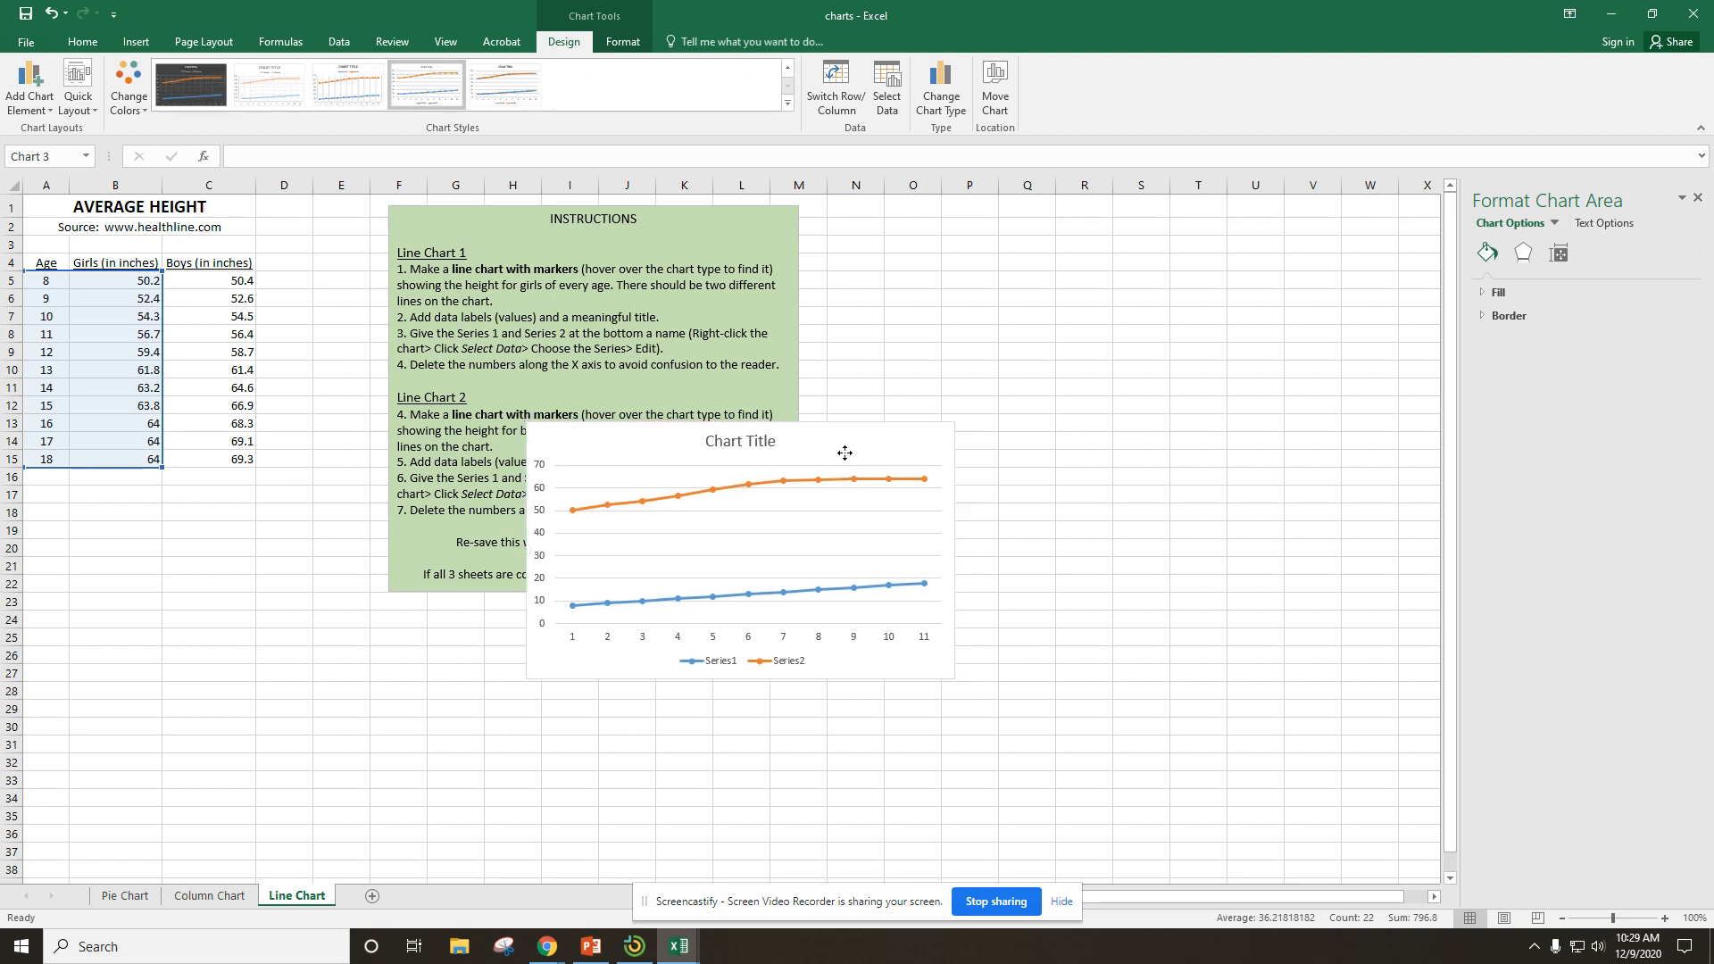
Move the line chart below the height table, with its upper edge at row 23 and starting in column A.
{"action": "left_click_drag", "start_coordinate": [845, 453], "coordinate": [286, 634]}
{"action": "scroll", "coordinate": [744, 663], "scroll_direction": "down", "scroll_amount": 1}
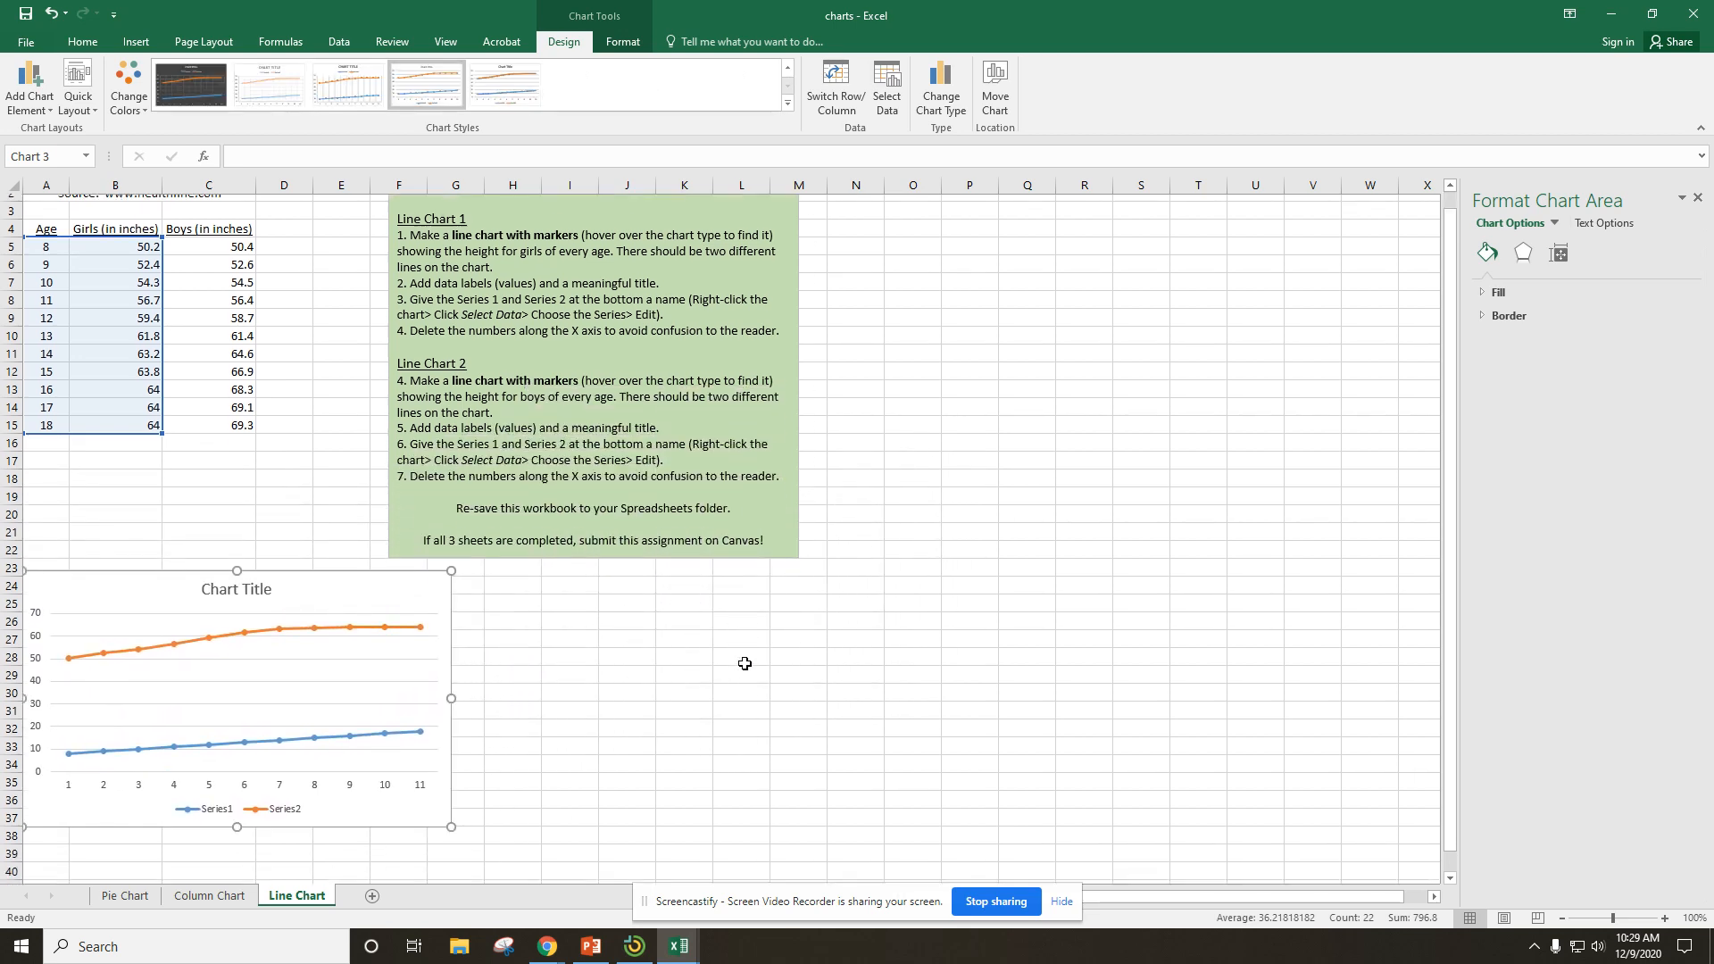
{"action": "scroll", "coordinate": [744, 663], "scroll_direction": "down", "scroll_amount": 1}
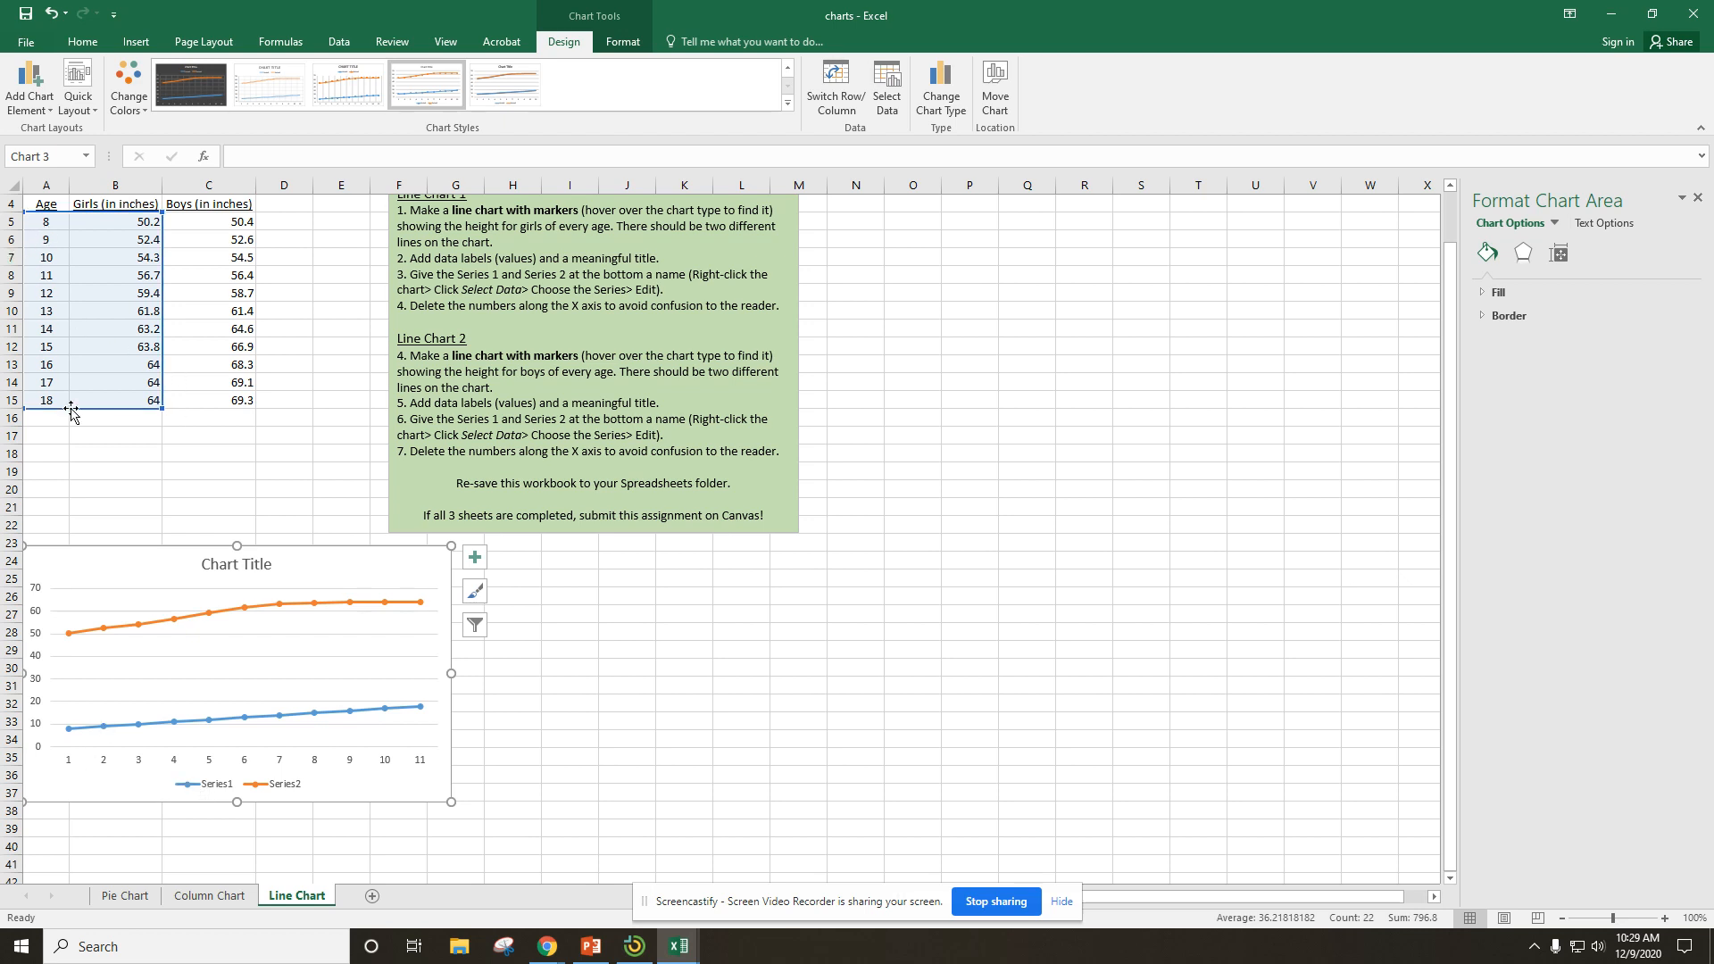
Delete the horizontal axis numbers from the line chart and add value data labels to both lines.
{"action": "left_click", "coordinate": [104, 766]}
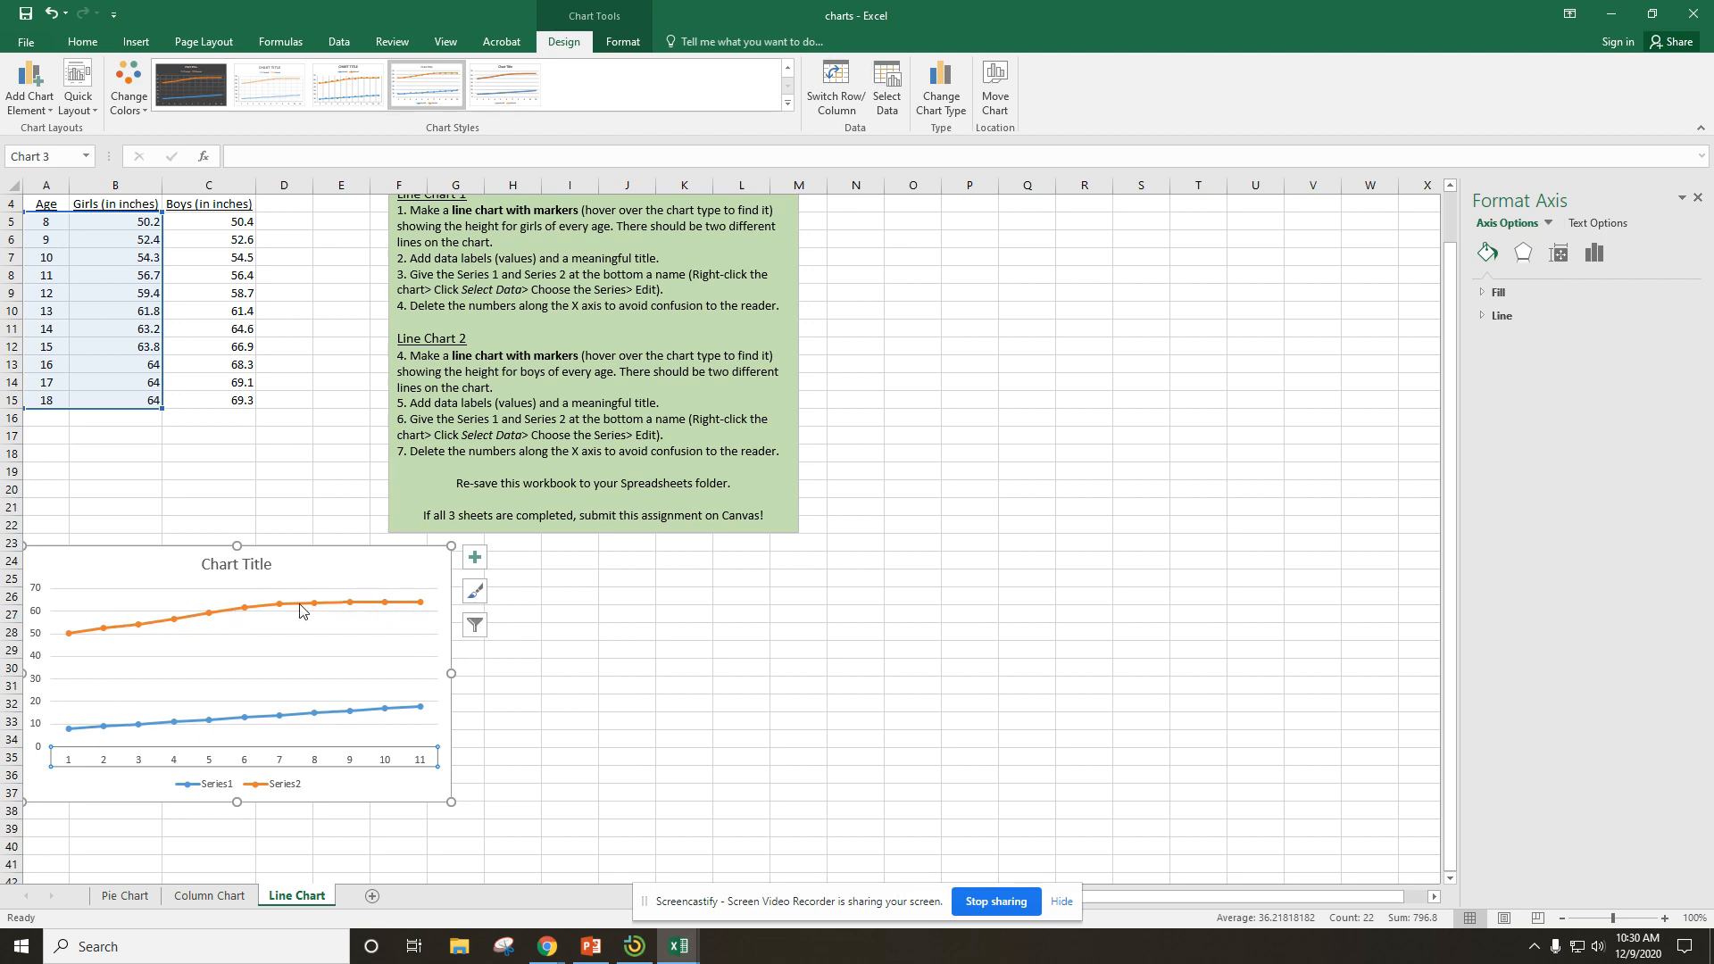
{"action": "left_click", "coordinate": [223, 764]}
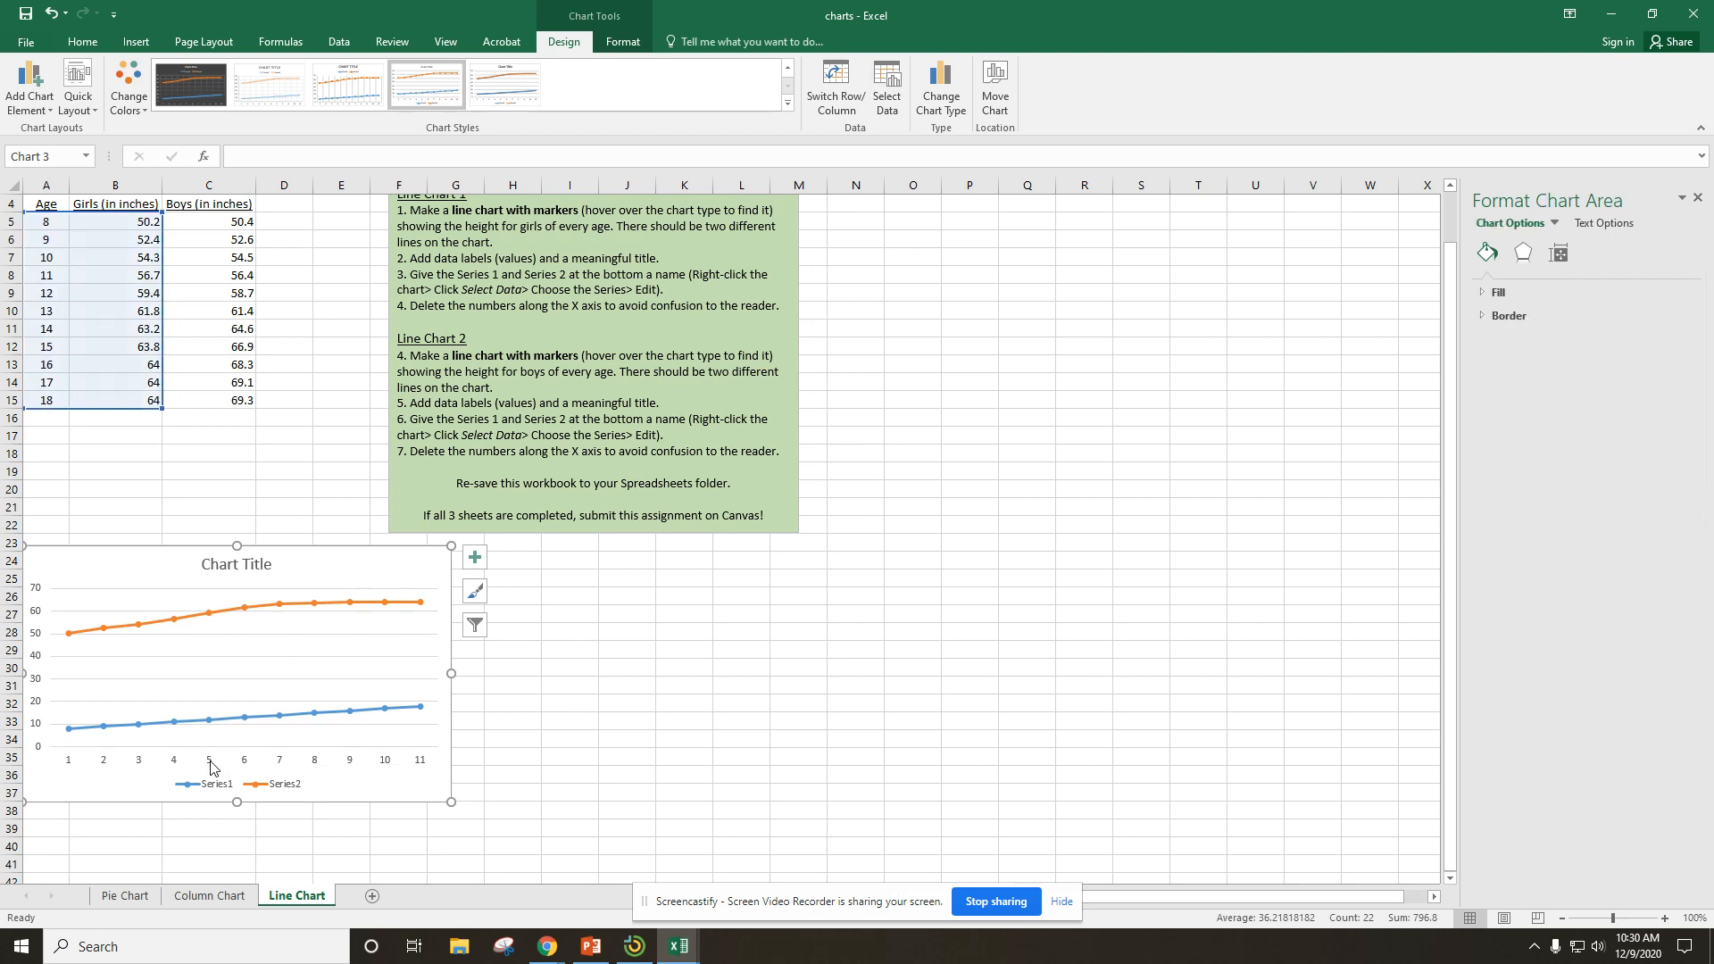
{"action": "left_click", "coordinate": [214, 760]}
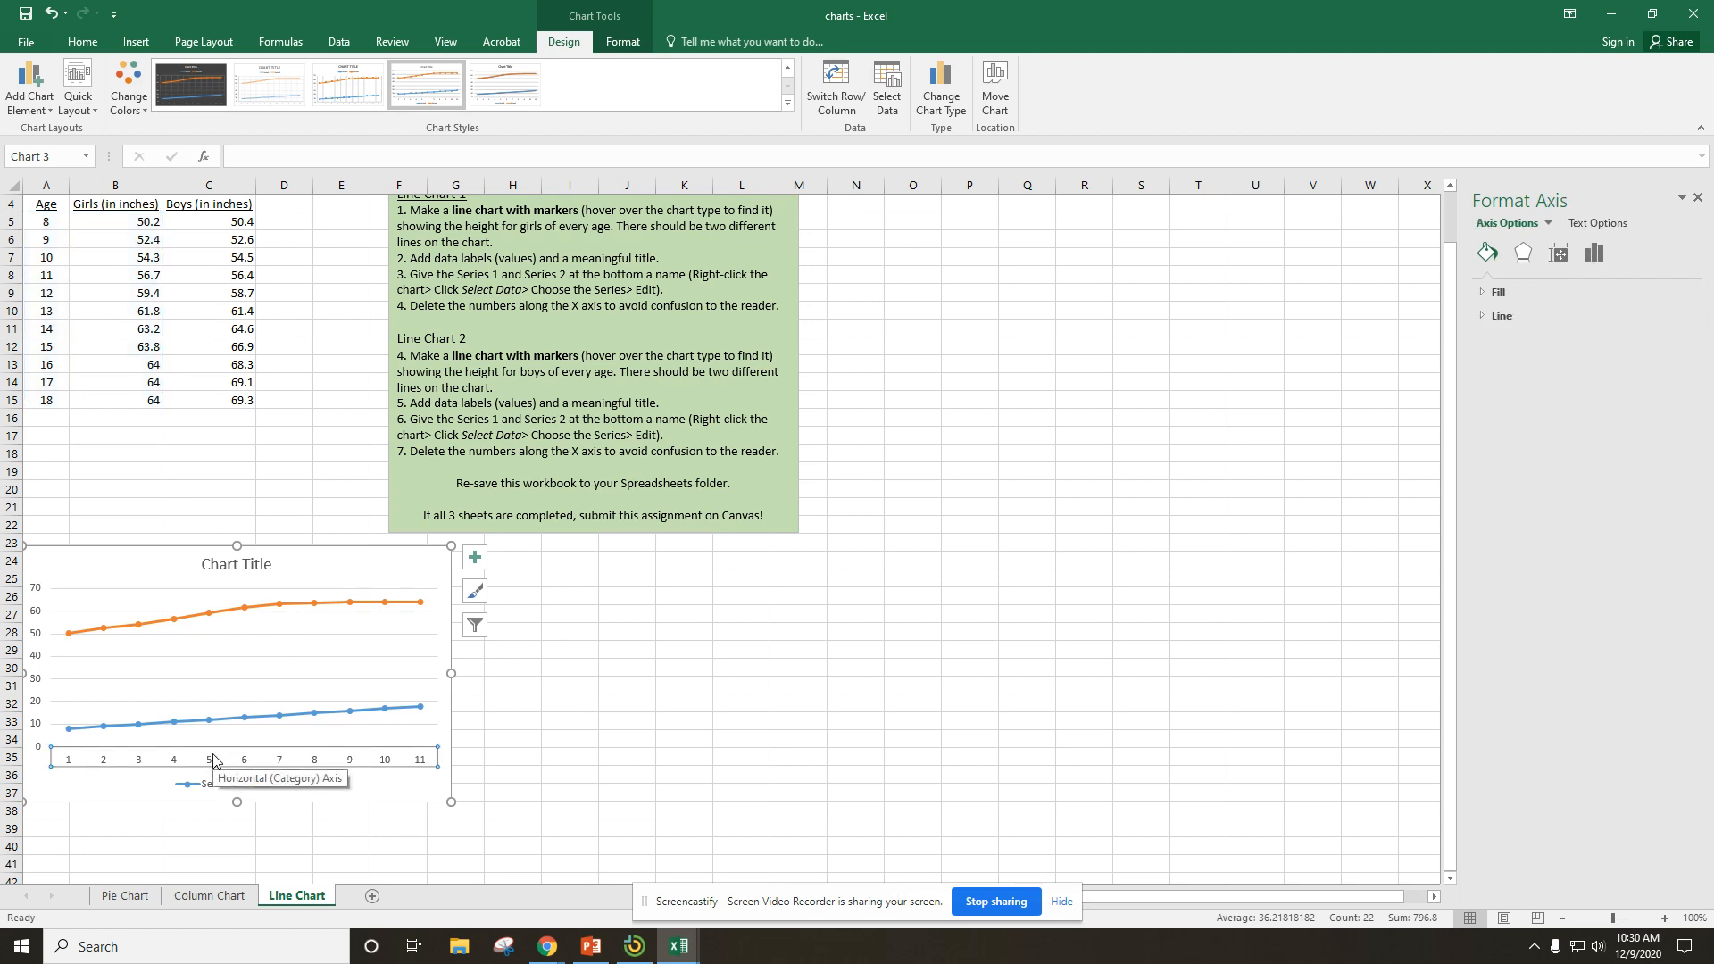
{"action": "key", "text": "Delete"}
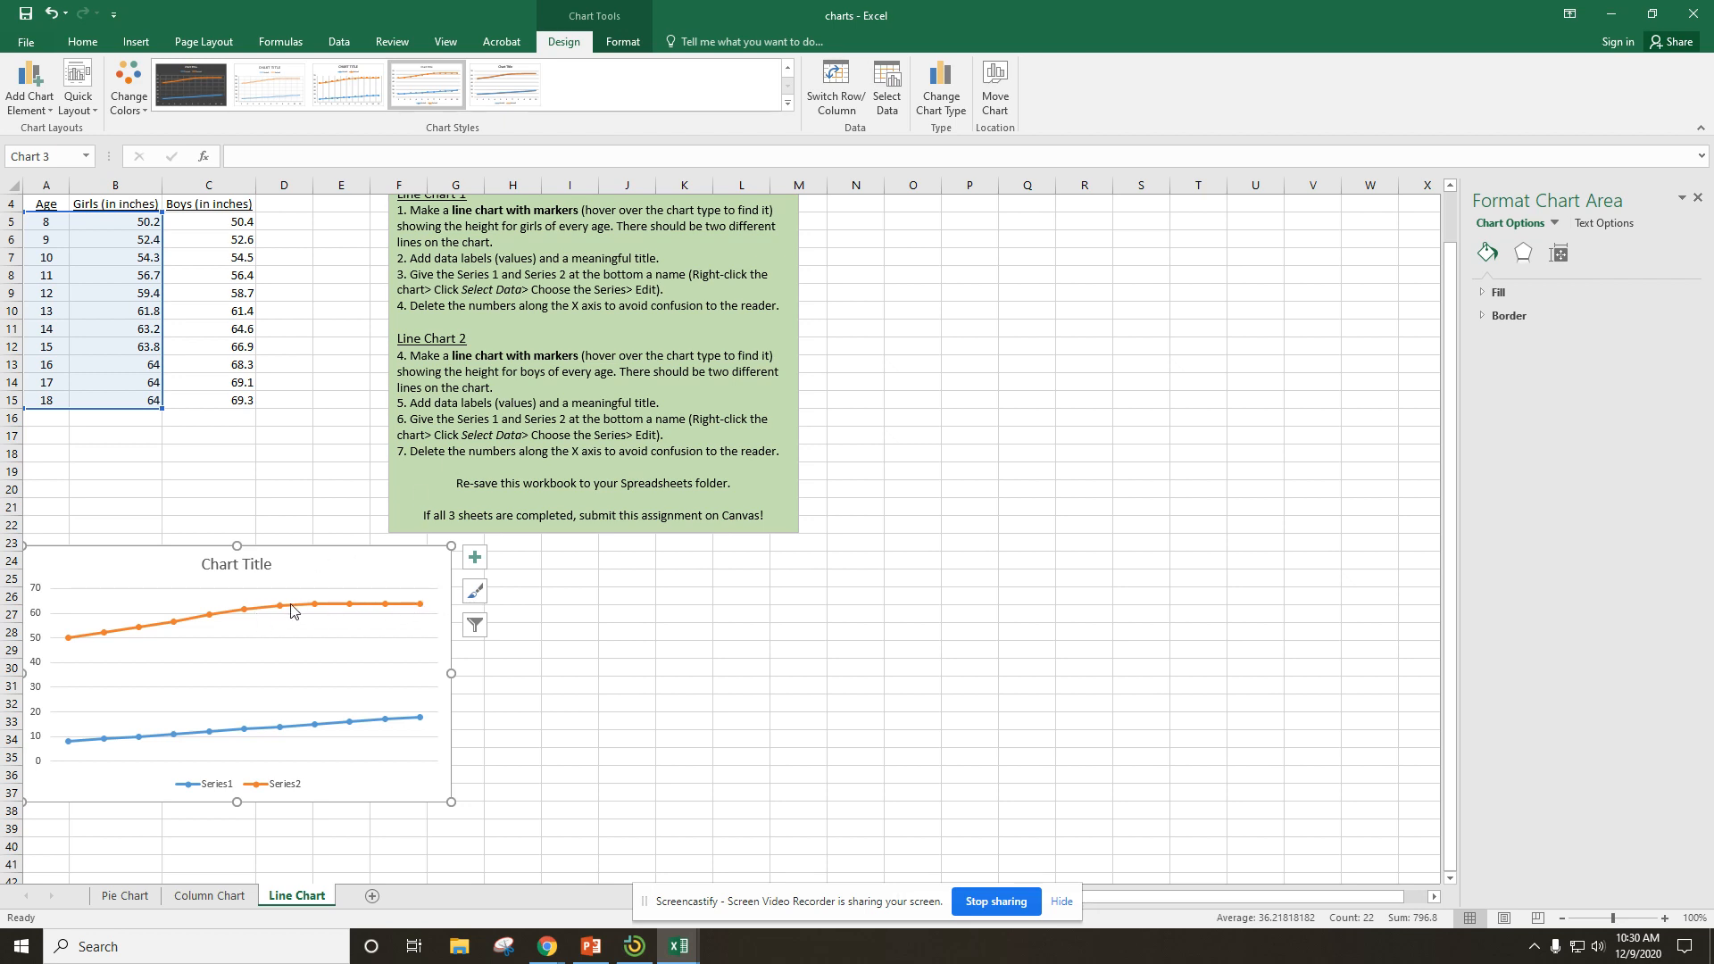
{"action": "left_click", "coordinate": [473, 561]}
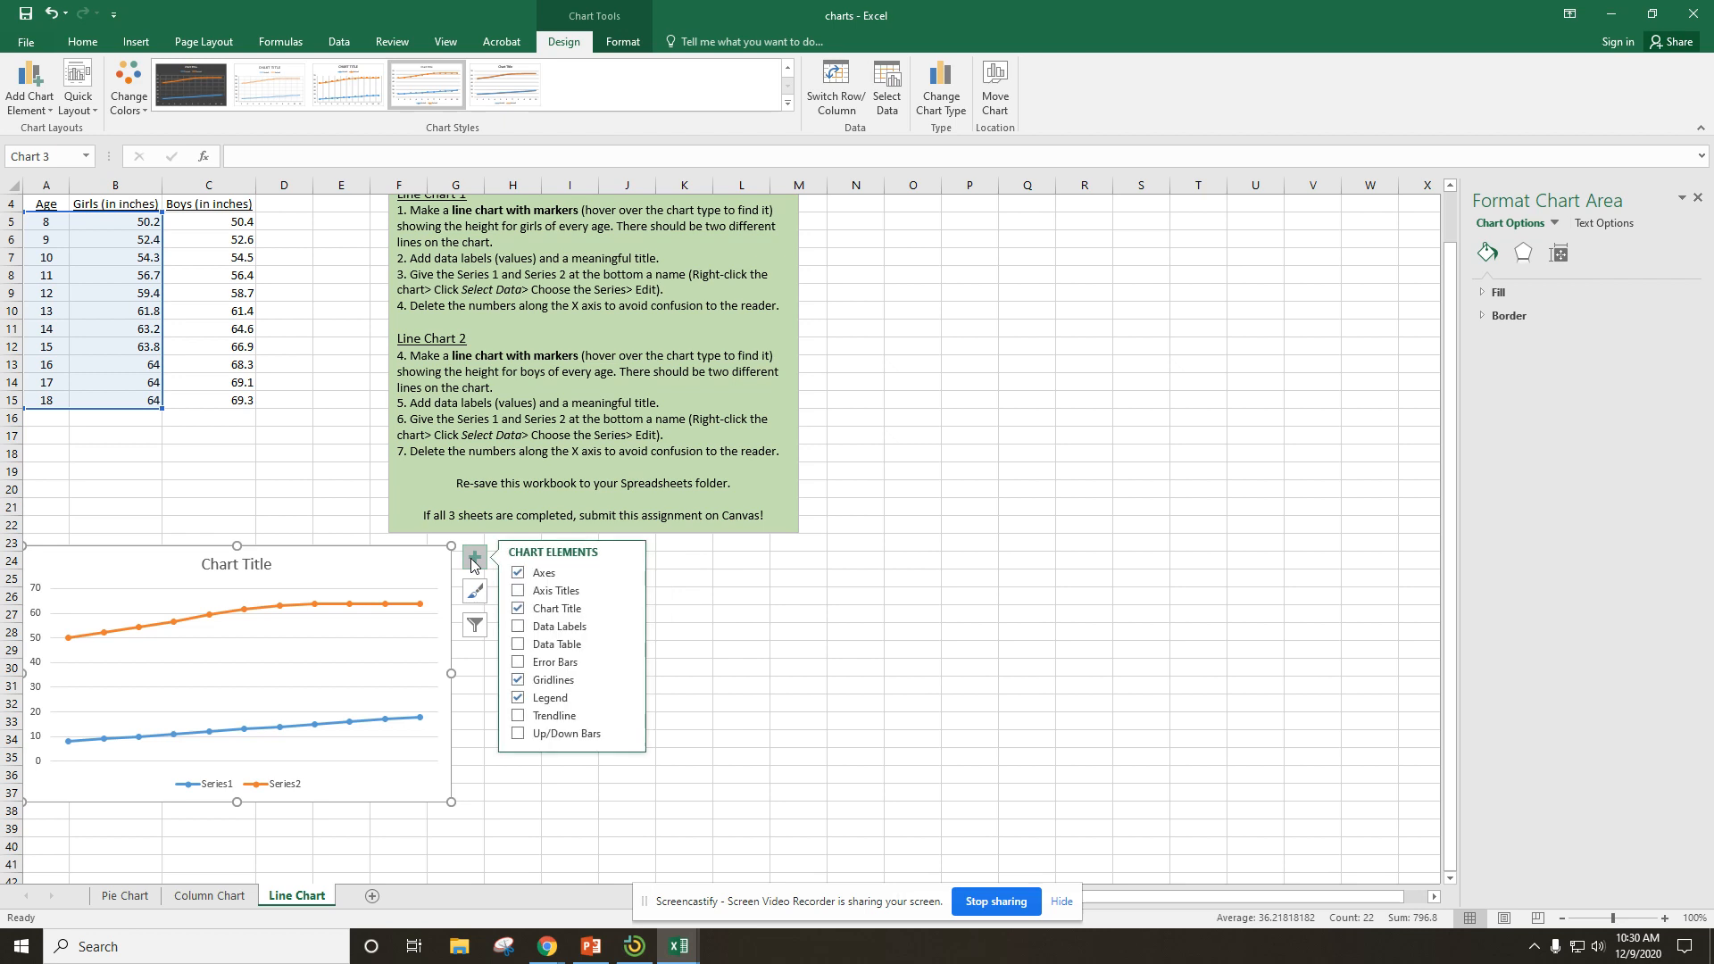
{"action": "left_click", "coordinate": [623, 625]}
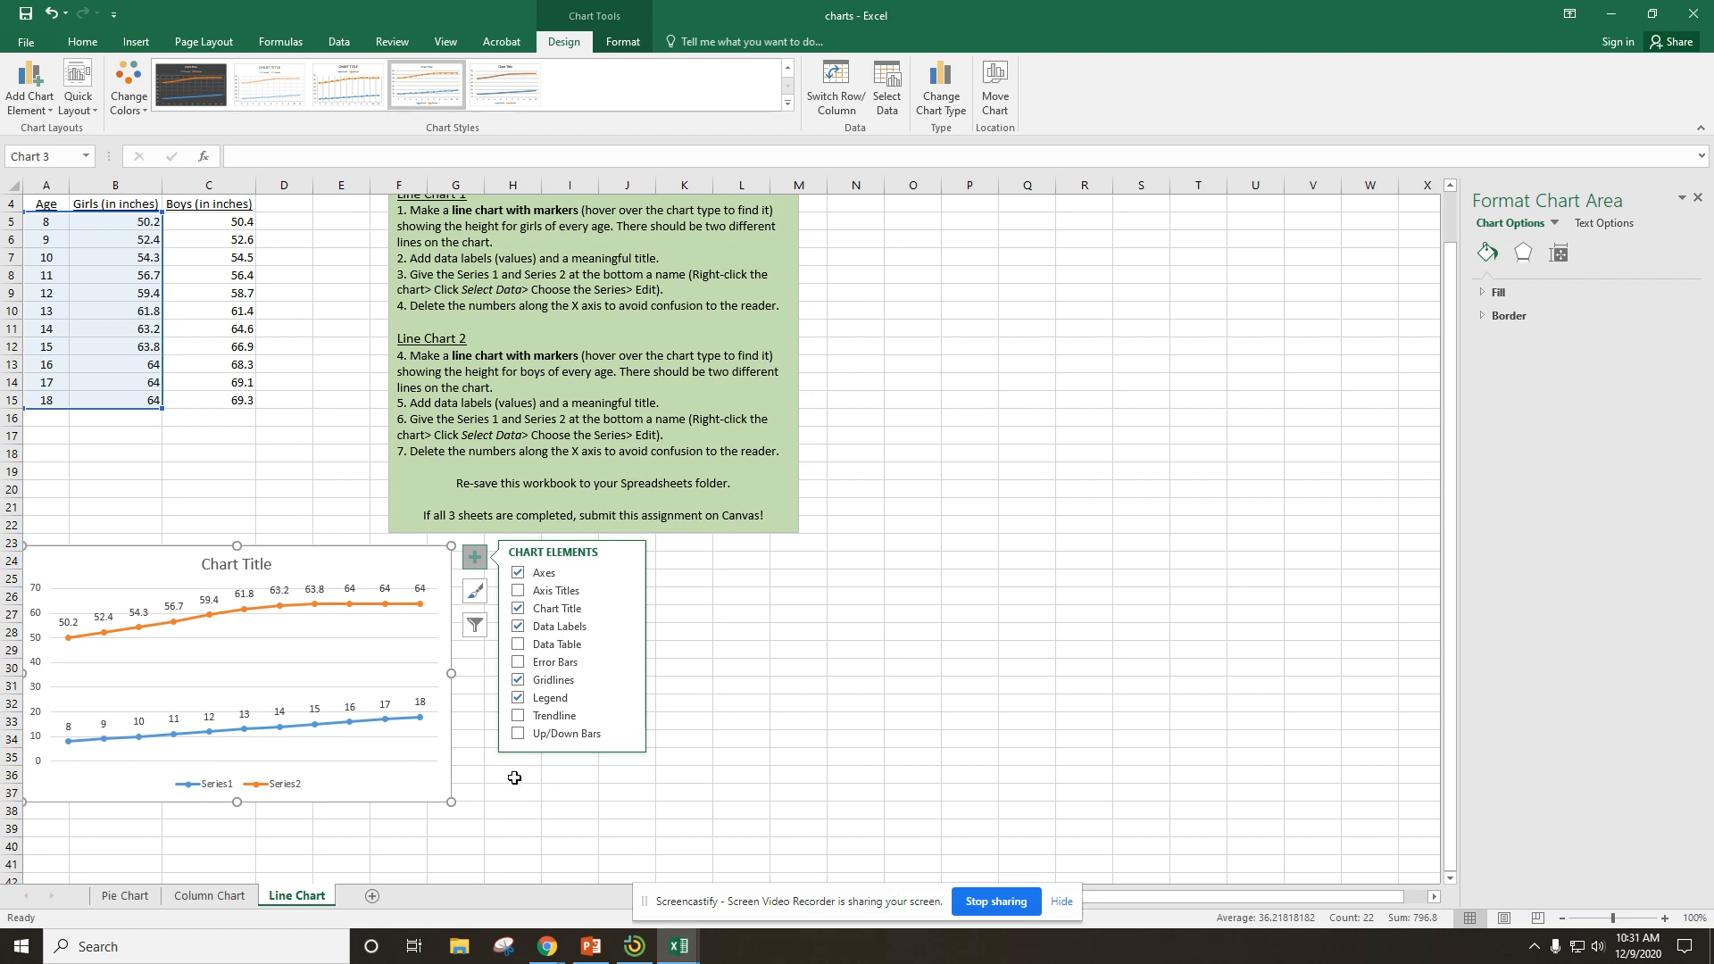
Replace the line chart's placeholder title with "Girls' Height By Age".
{"action": "left_click", "coordinate": [255, 566]}
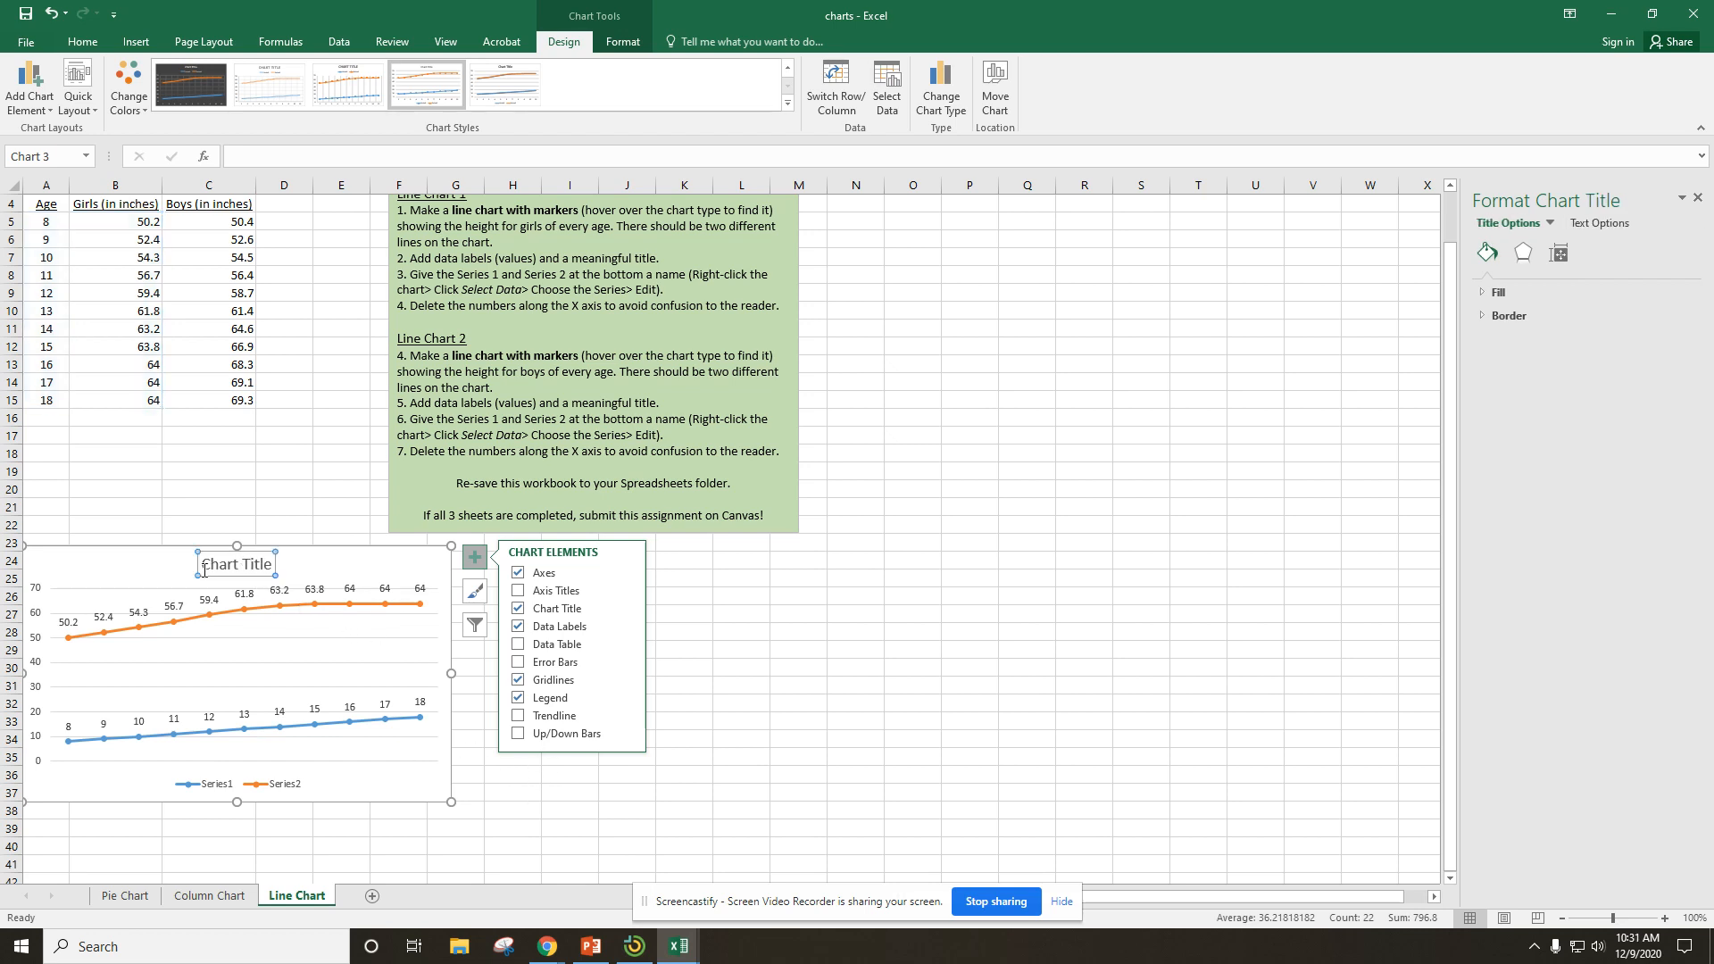
{"action": "left_click", "coordinate": [206, 564]}
{"action": "left_click_drag", "start_coordinate": [206, 564], "coordinate": [266, 564]}
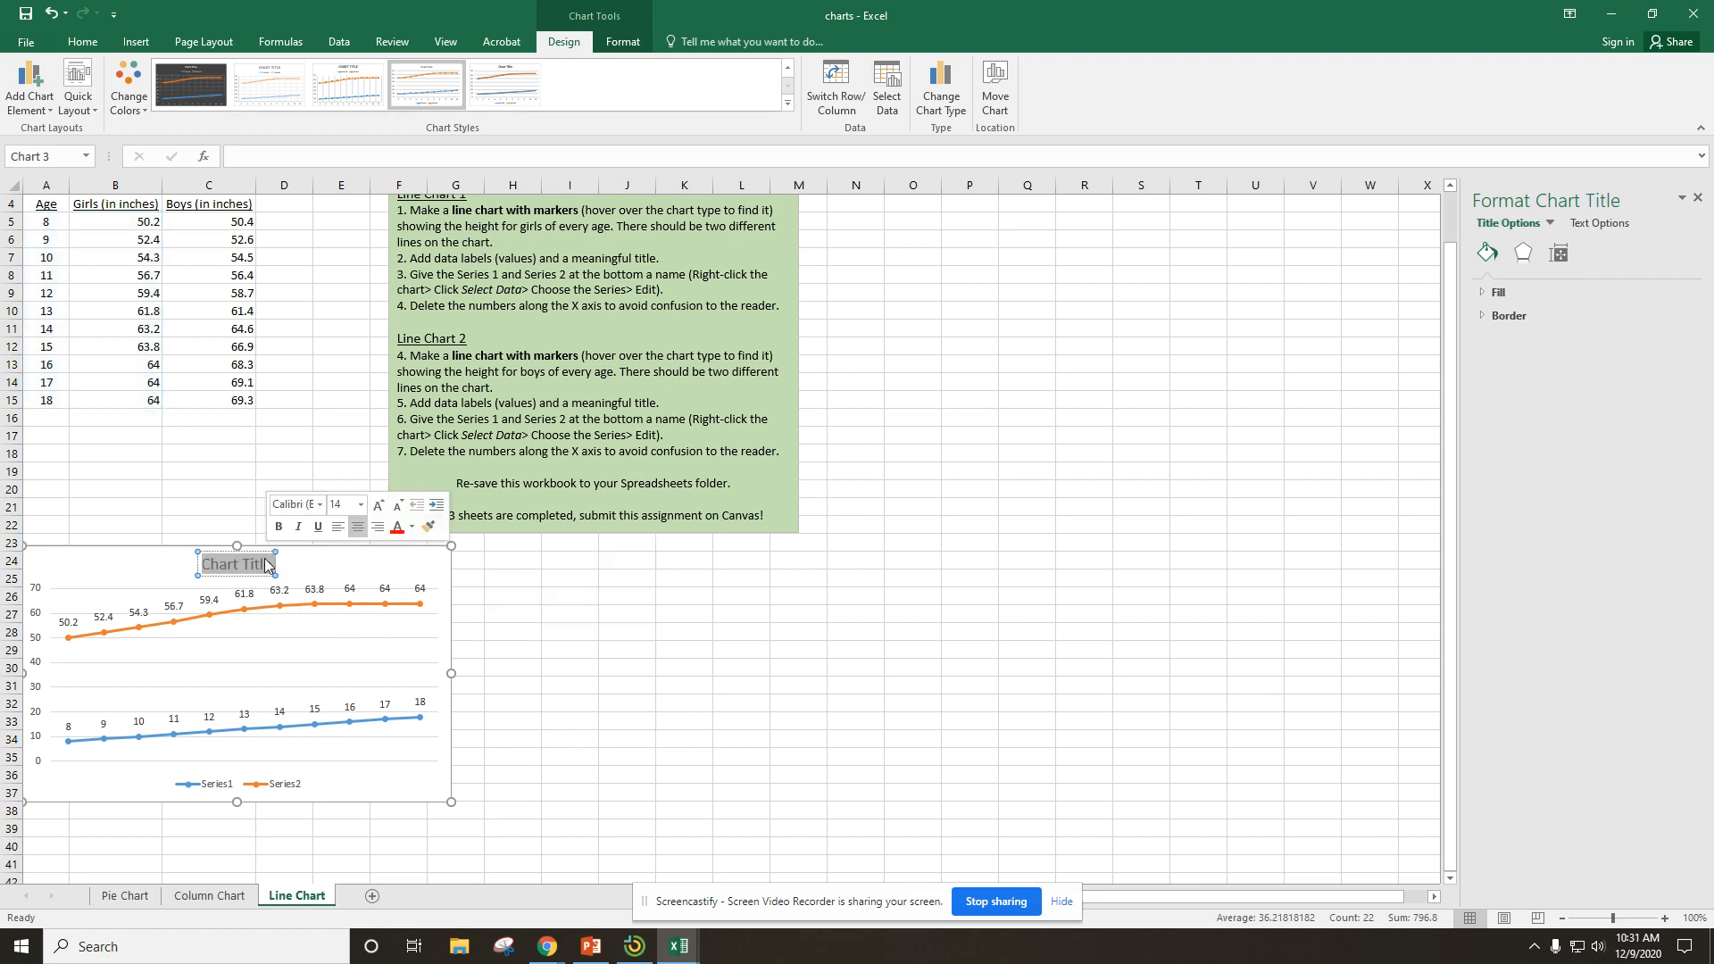
{"action": "type", "text": "Girls"}
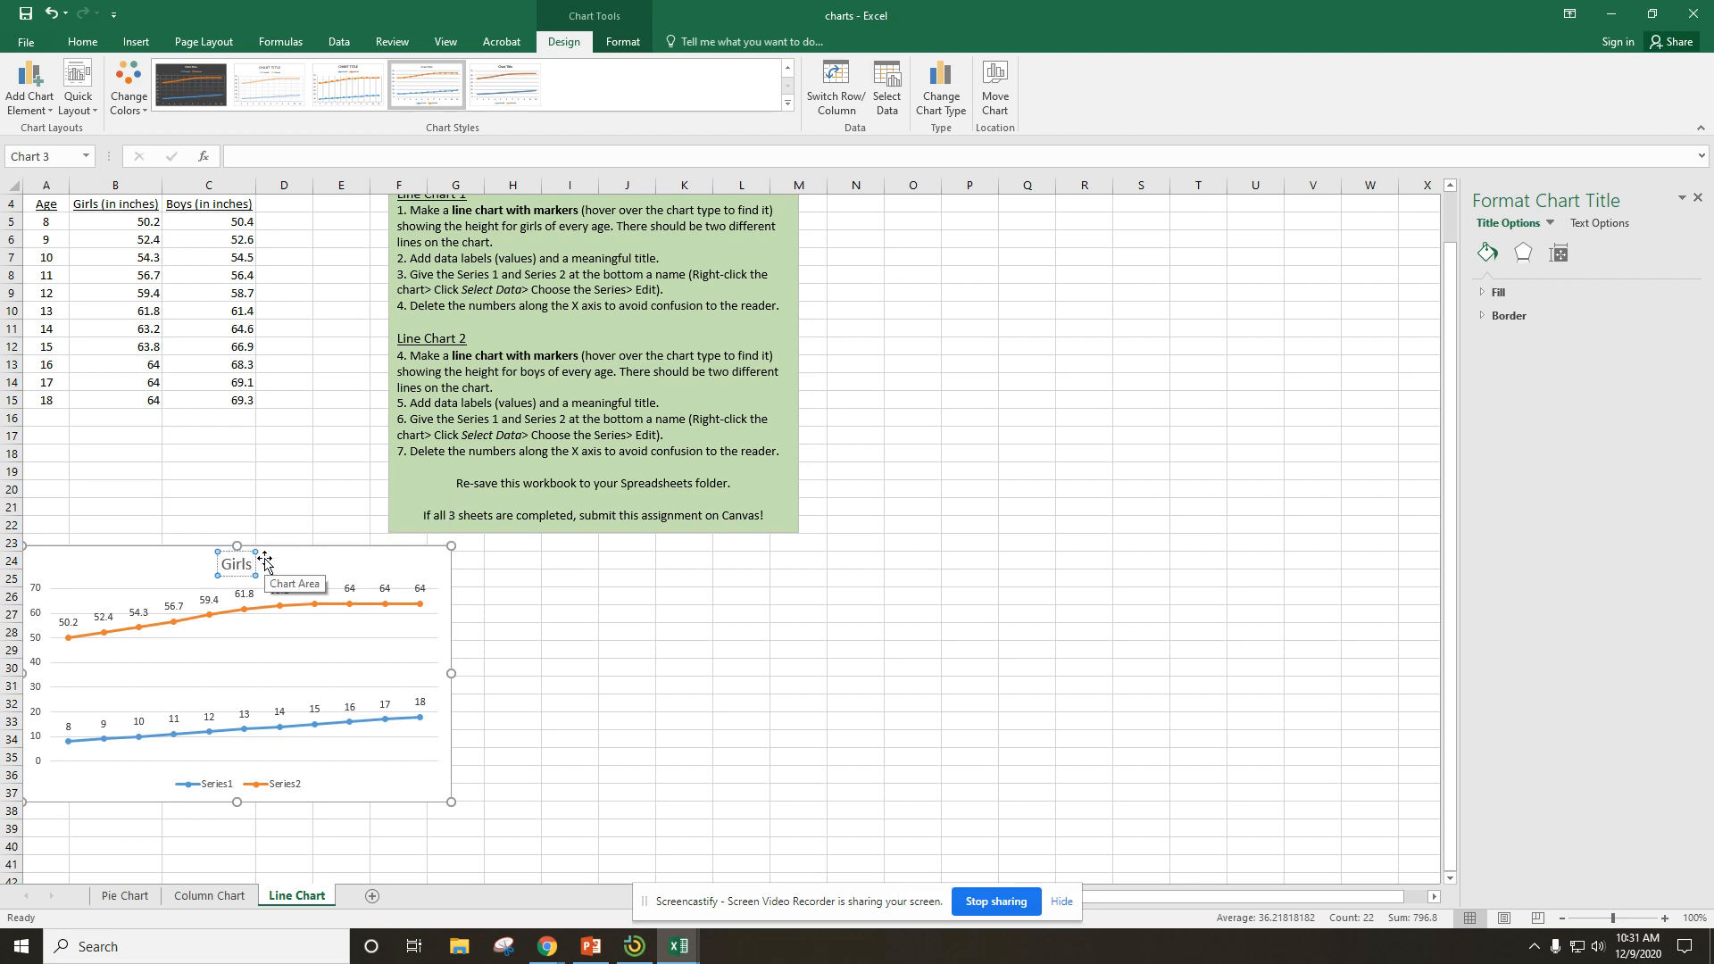
{"action": "type", "text": "' Height"}
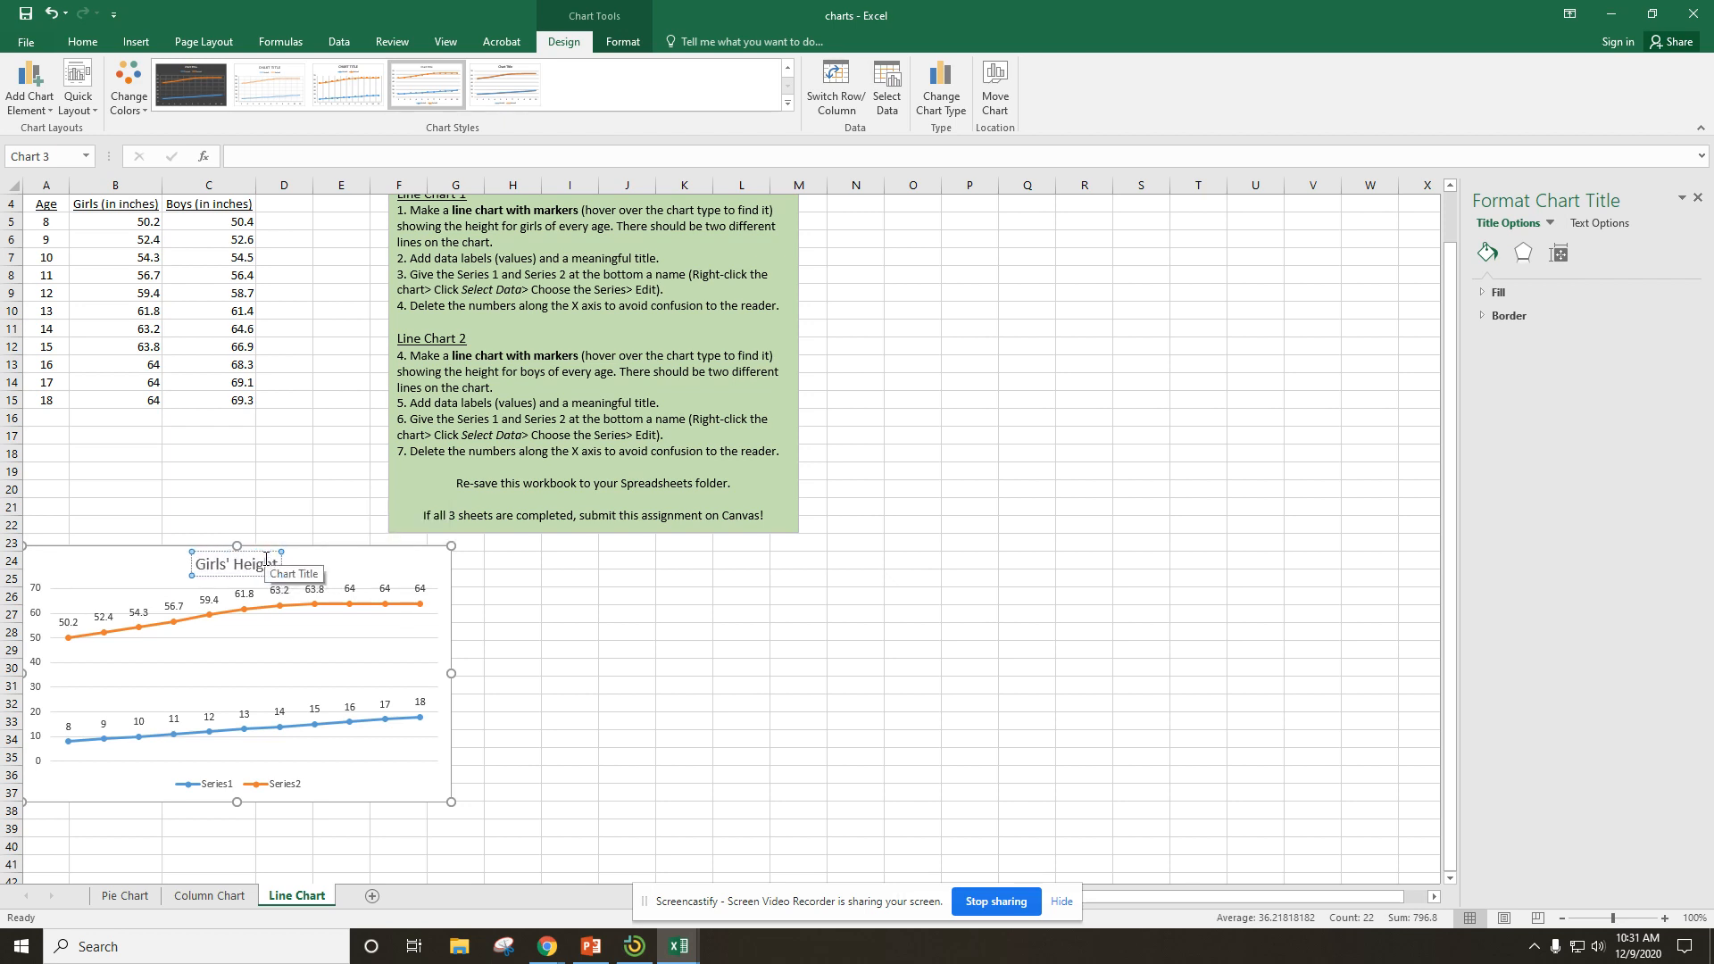
{"action": "type", "text": " By Age"}
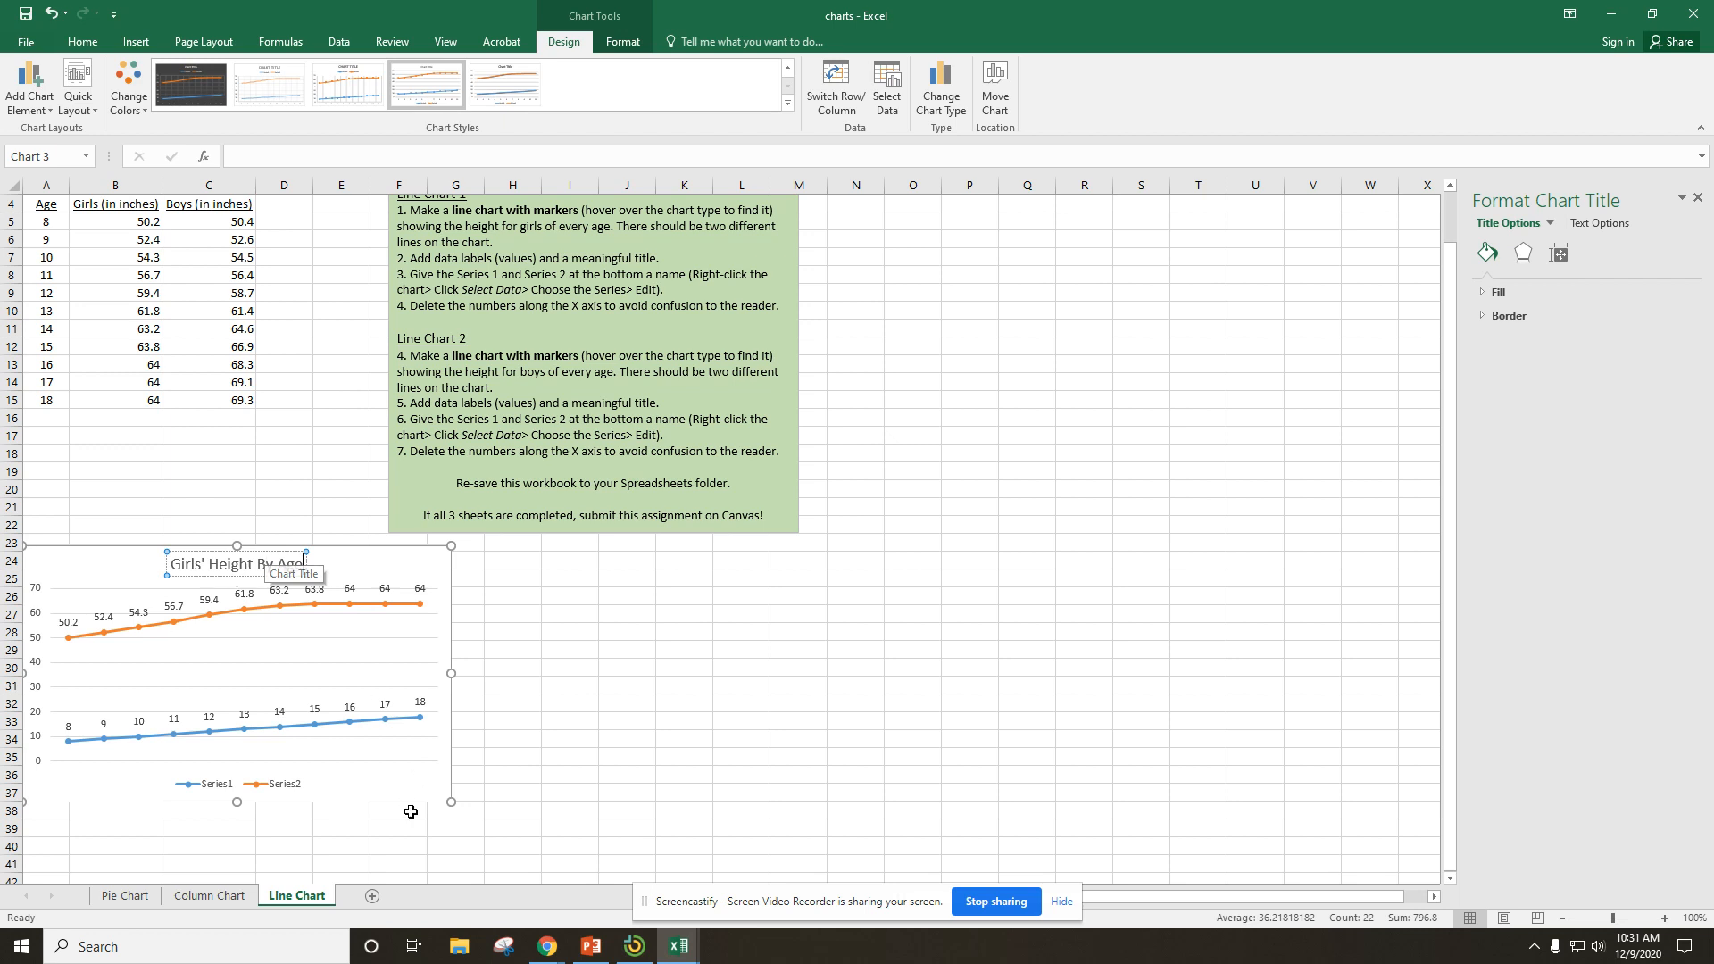
{"action": "left_click", "coordinate": [544, 725]}
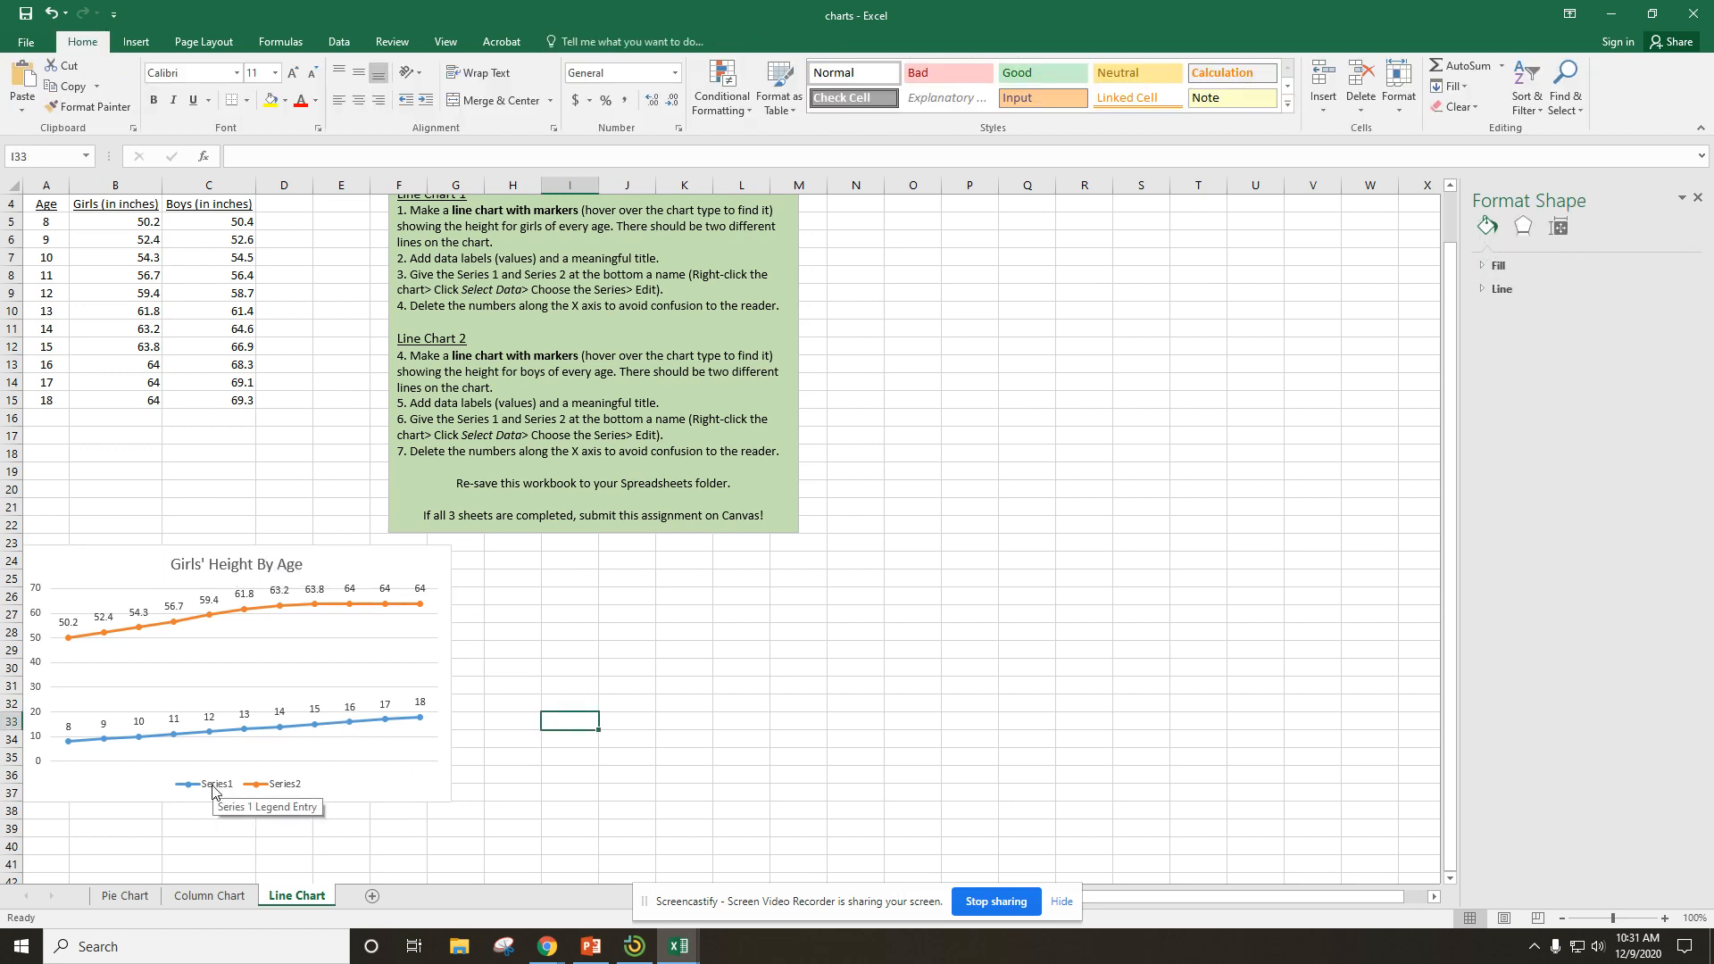
Edit the line chart's data source to name the first series "Ages".
{"action": "left_click", "coordinate": [203, 790]}
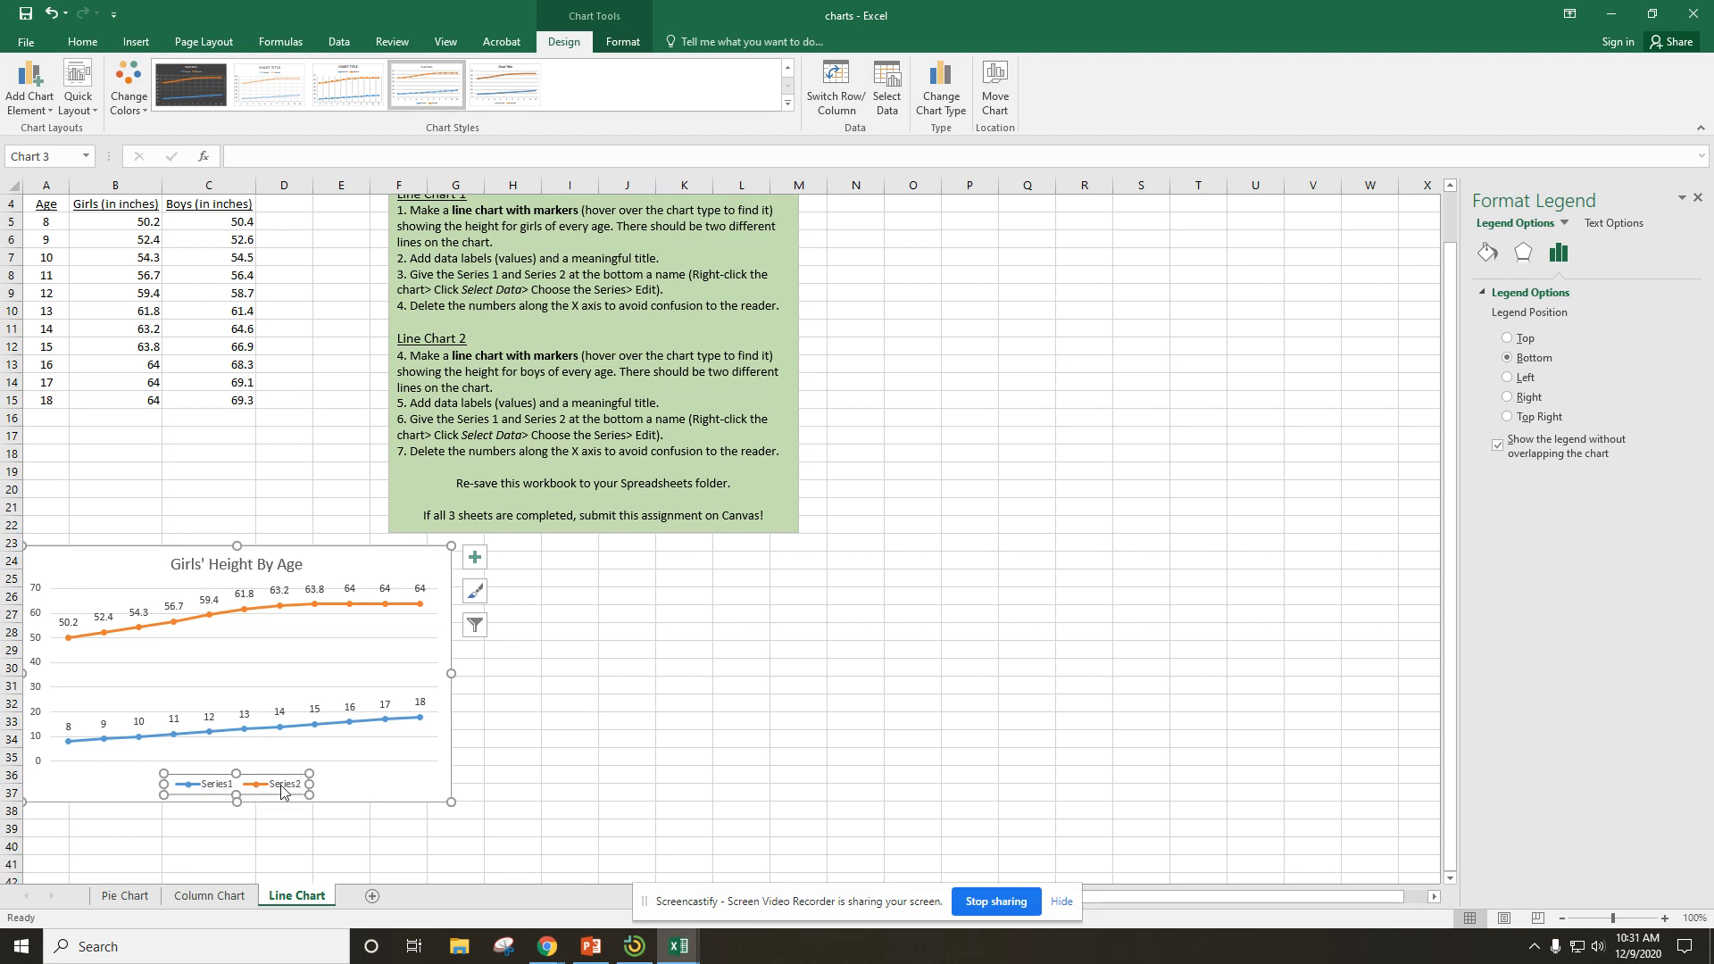
{"action": "right_click", "coordinate": [215, 791]}
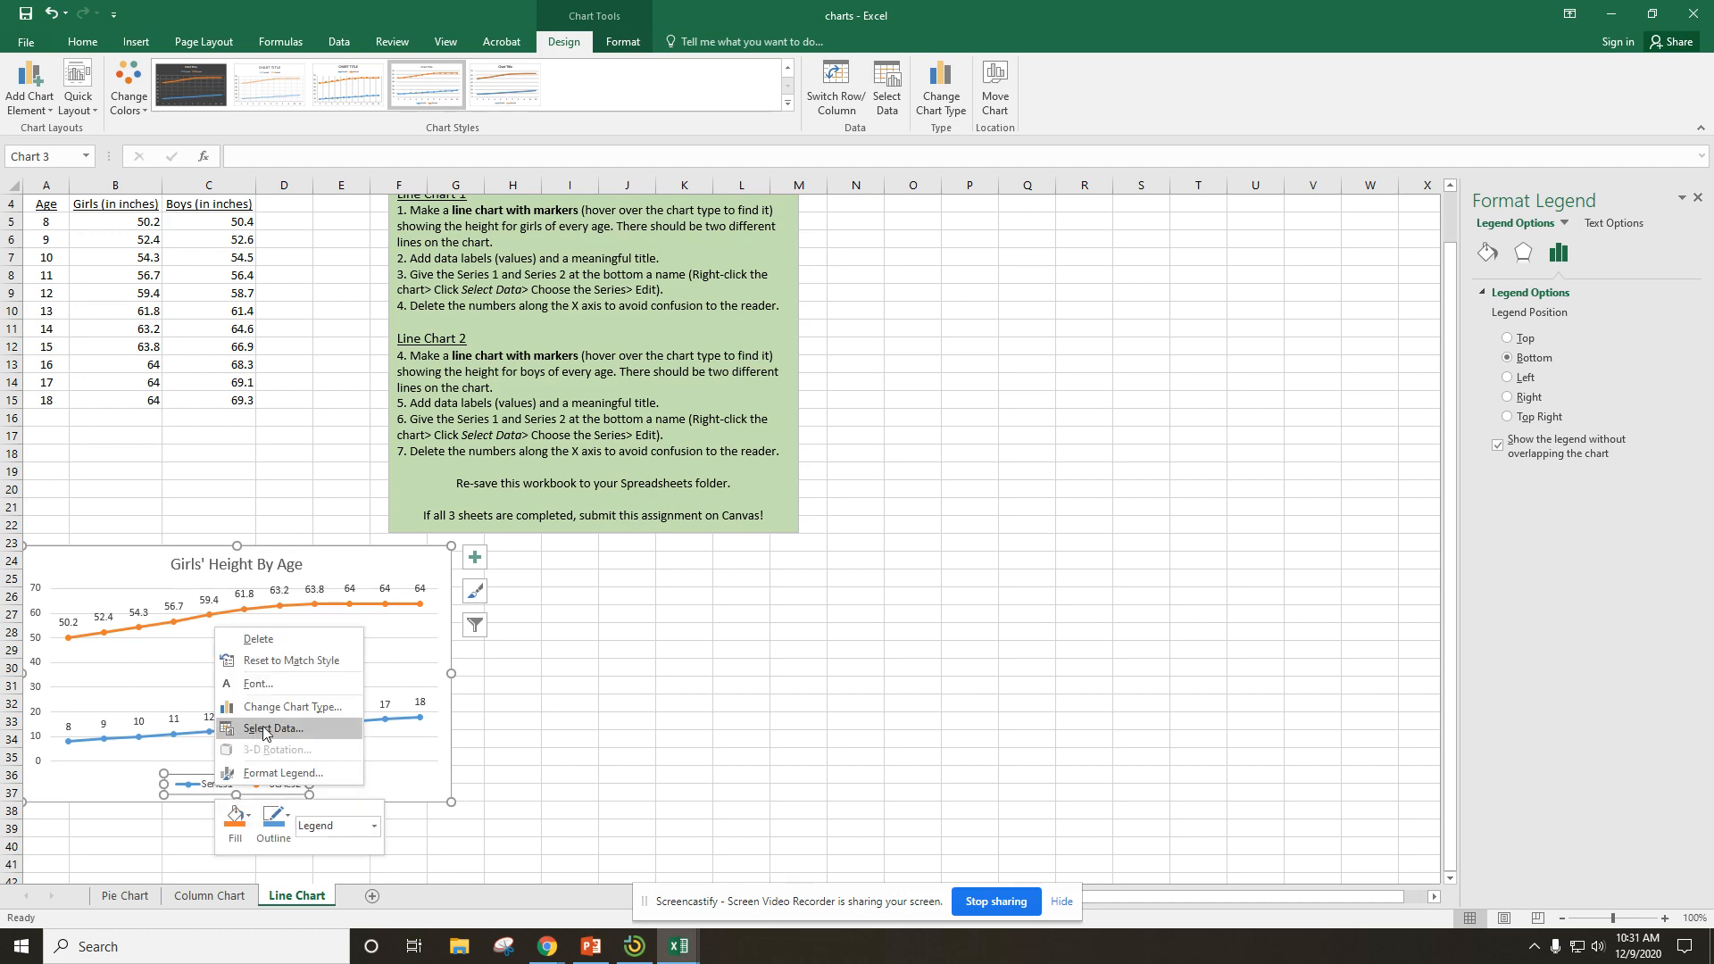
{"action": "left_click", "coordinate": [296, 730]}
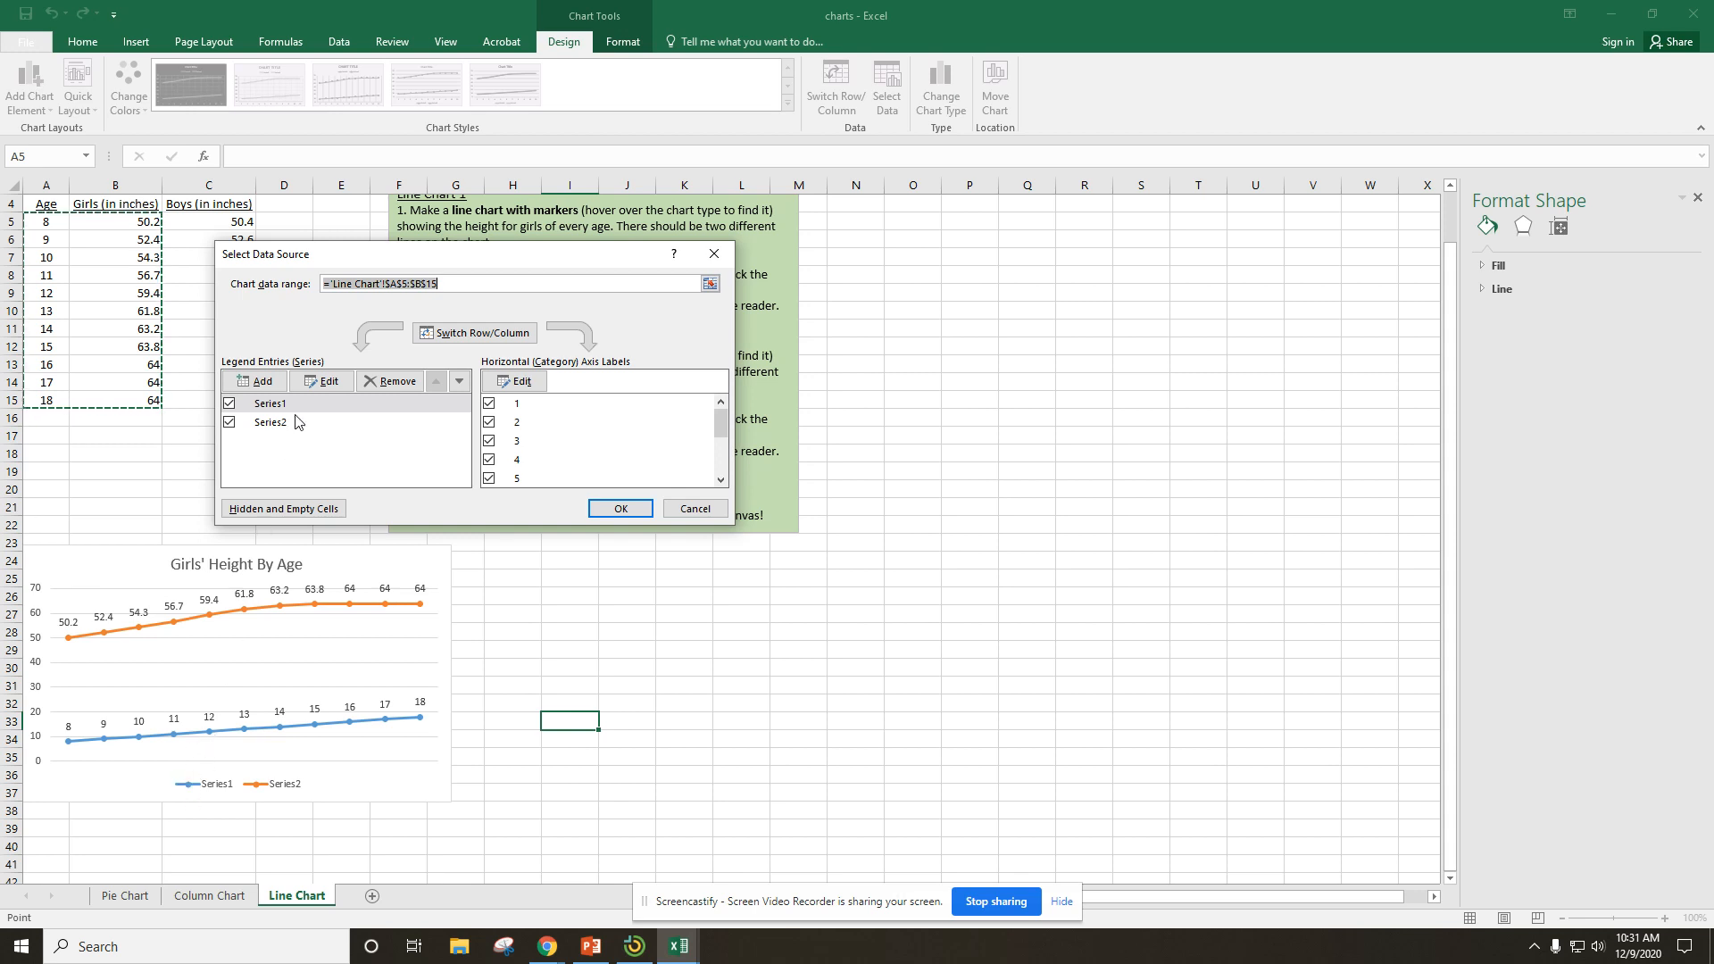
{"action": "left_click", "coordinate": [324, 382]}
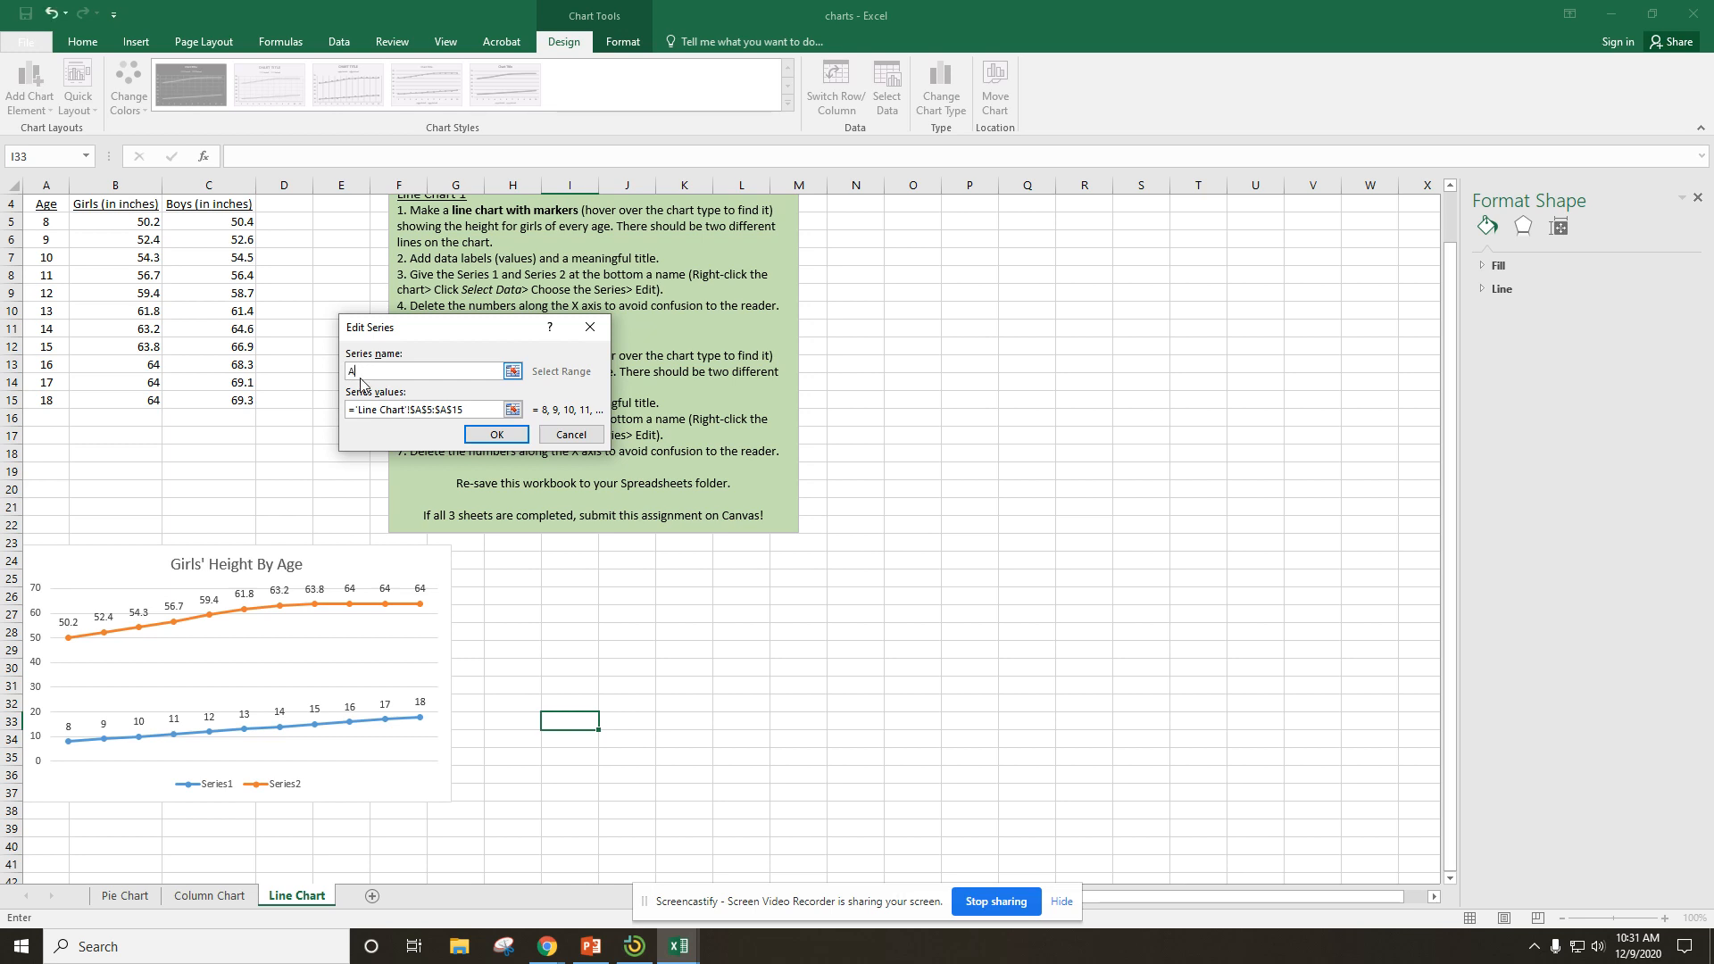
{"action": "type", "text": "Ages"}
{"action": "left_click", "coordinate": [496, 435]}
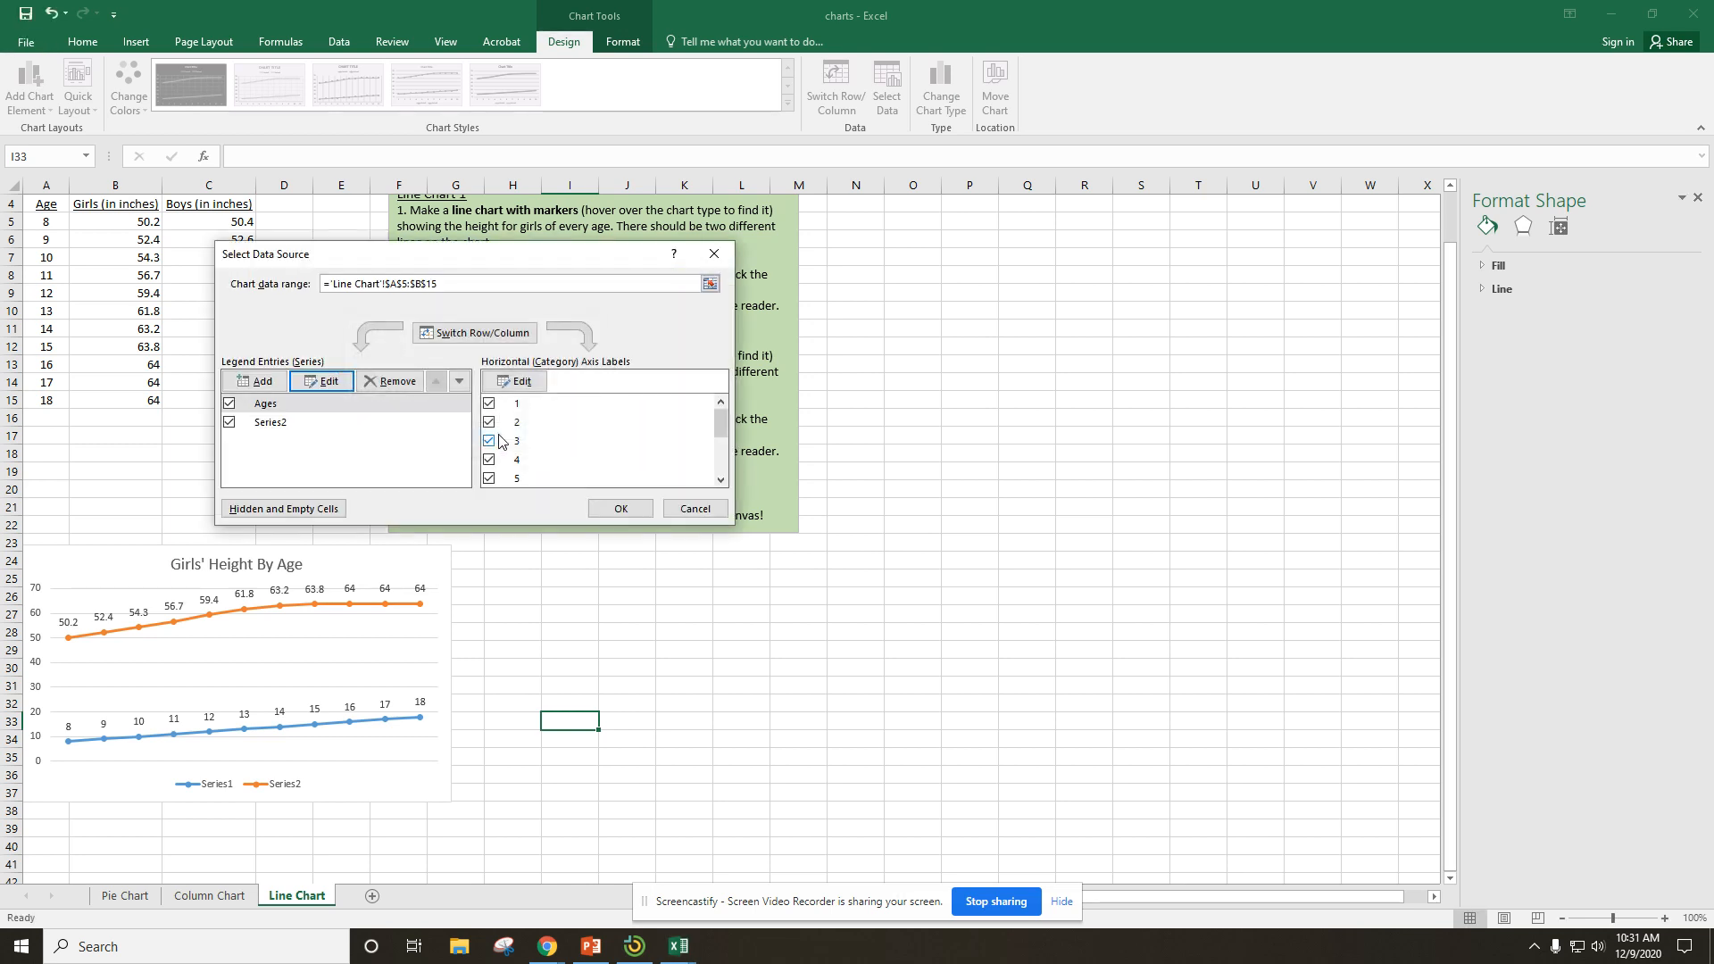
Name the line chart's second series "Inches" and apply the data source changes.
{"action": "left_click", "coordinate": [268, 425]}
{"action": "left_click", "coordinate": [339, 386]}
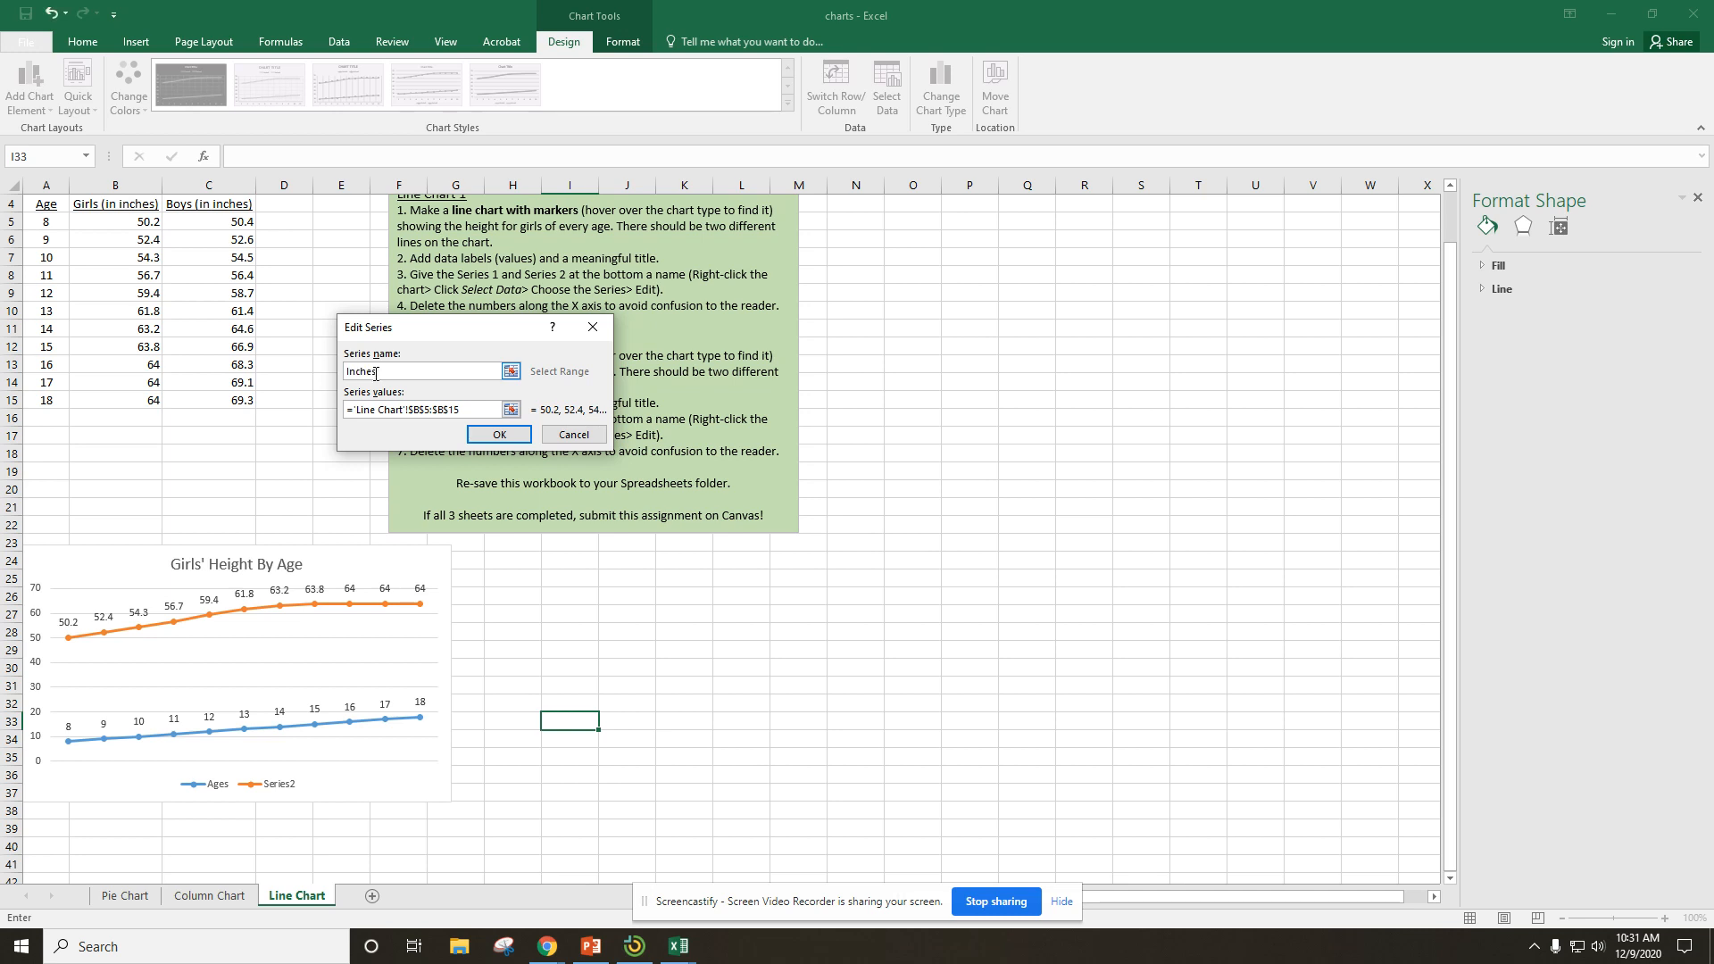
{"action": "left_click", "coordinate": [499, 434]}
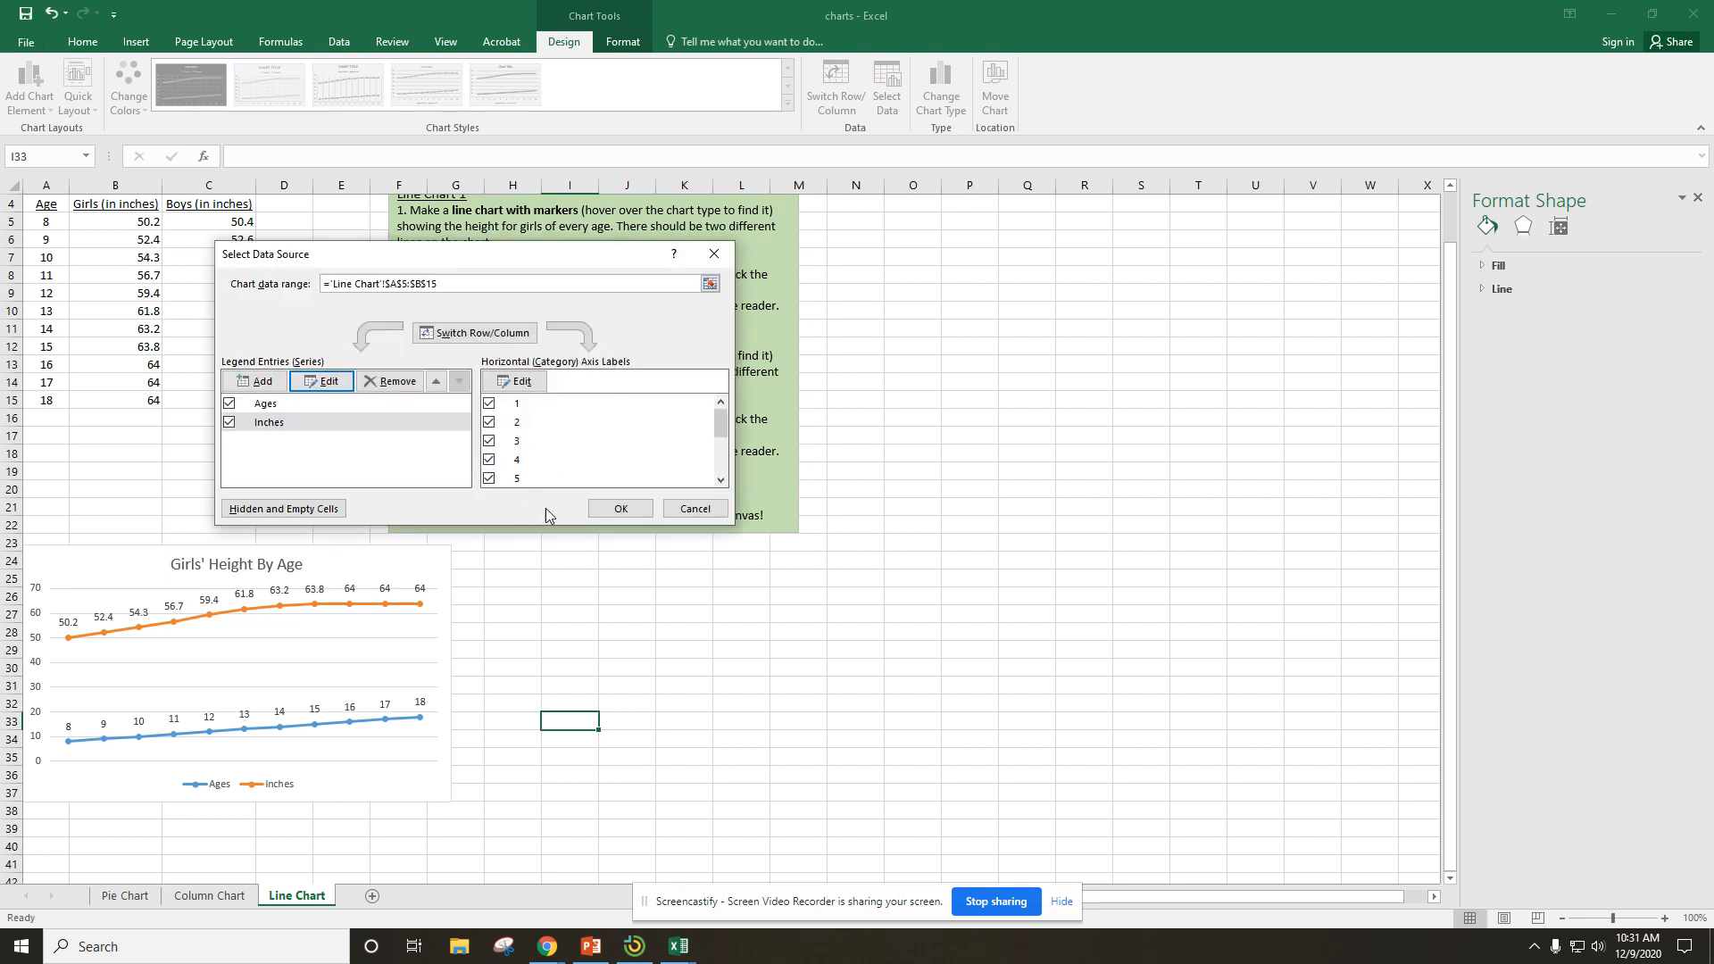
{"action": "left_click", "coordinate": [609, 515]}
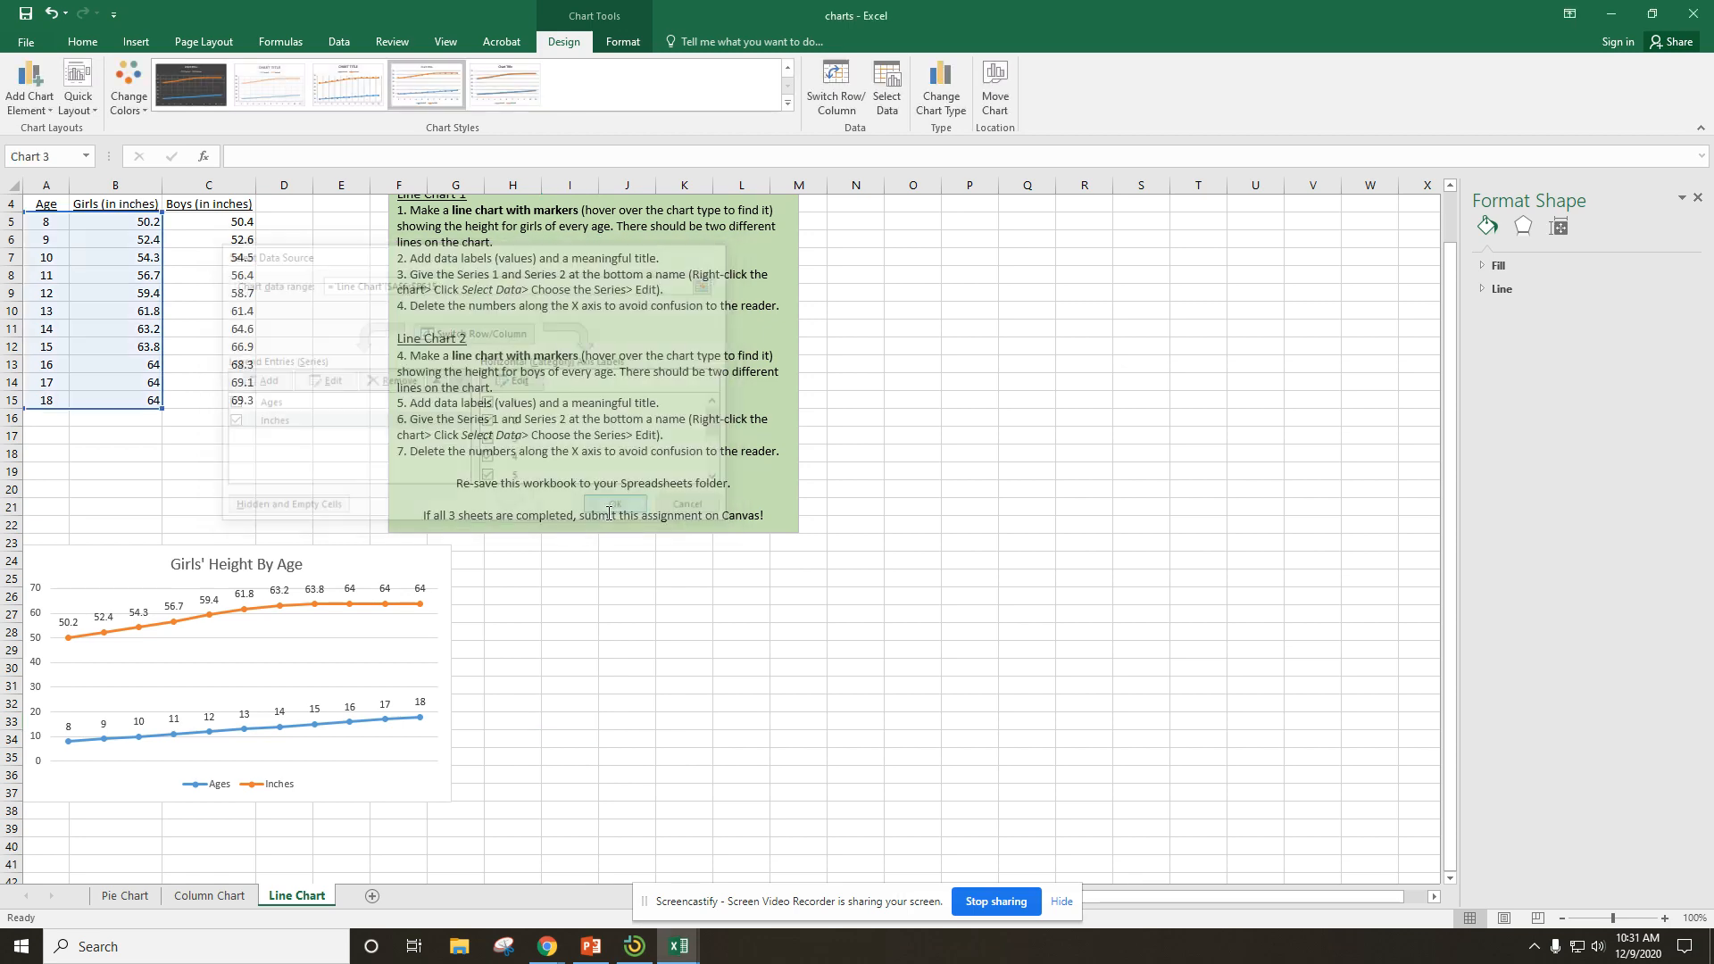
Review the Pie Chart, Column Chart and Line Chart sheets, finishing on the Pie Chart sheet.
{"action": "left_click", "coordinate": [116, 898]}
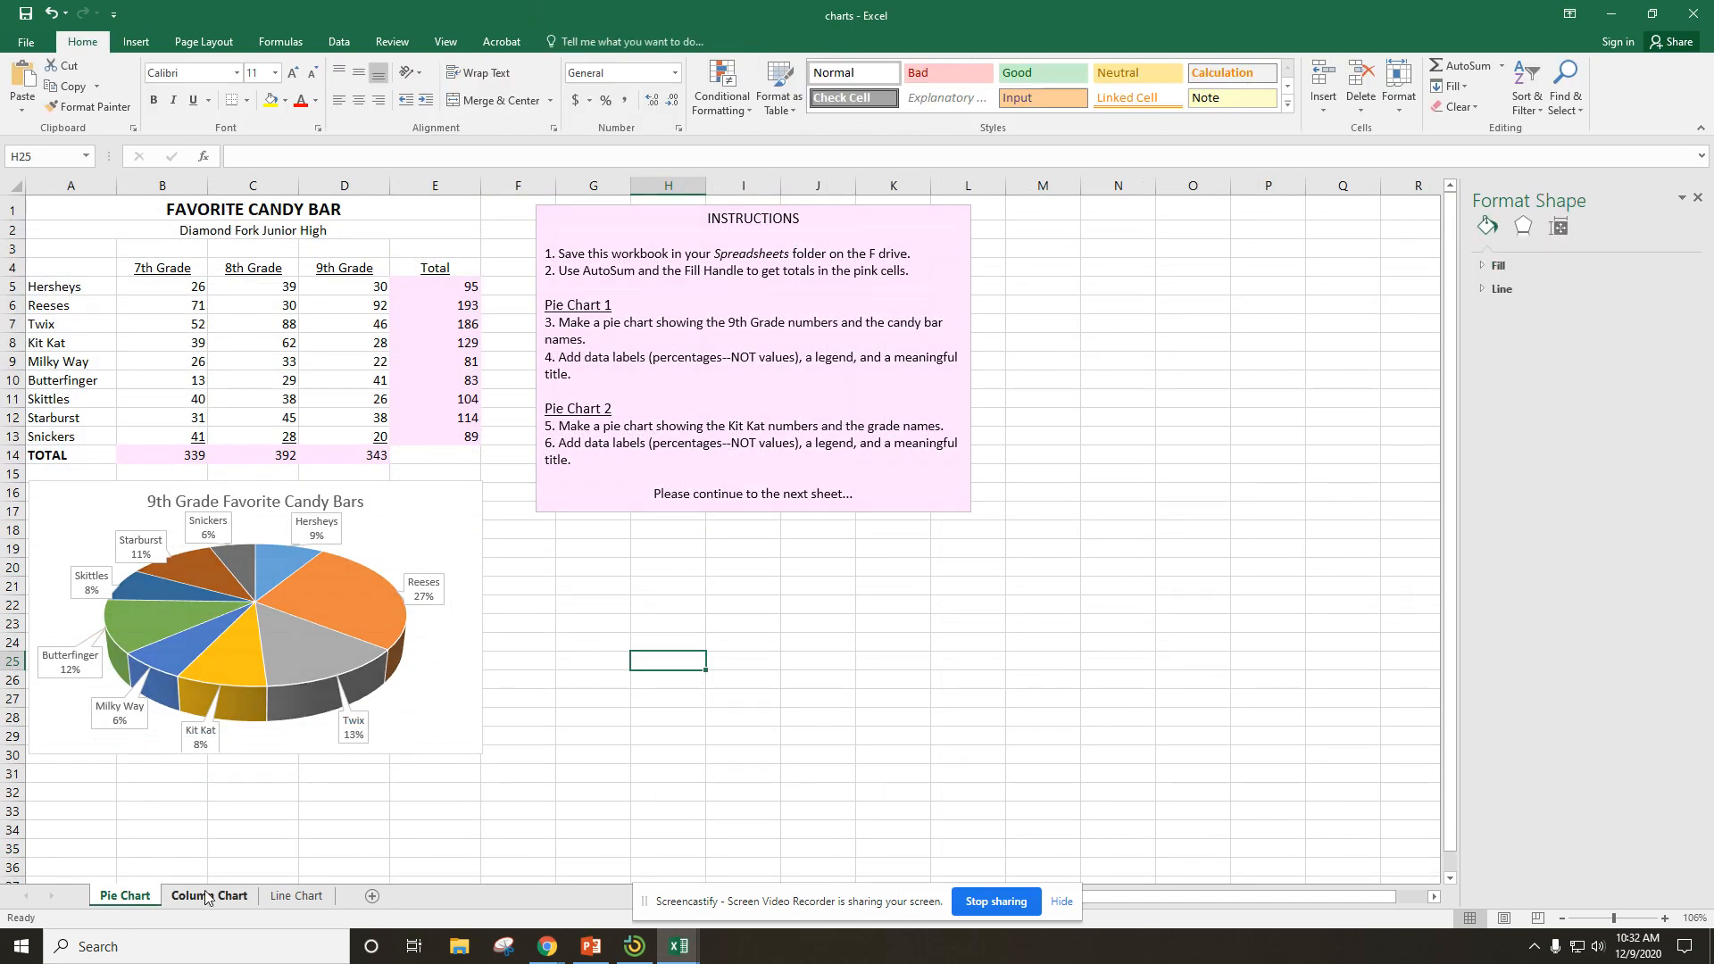
{"action": "left_click", "coordinate": [204, 896]}
{"action": "left_click", "coordinate": [296, 897]}
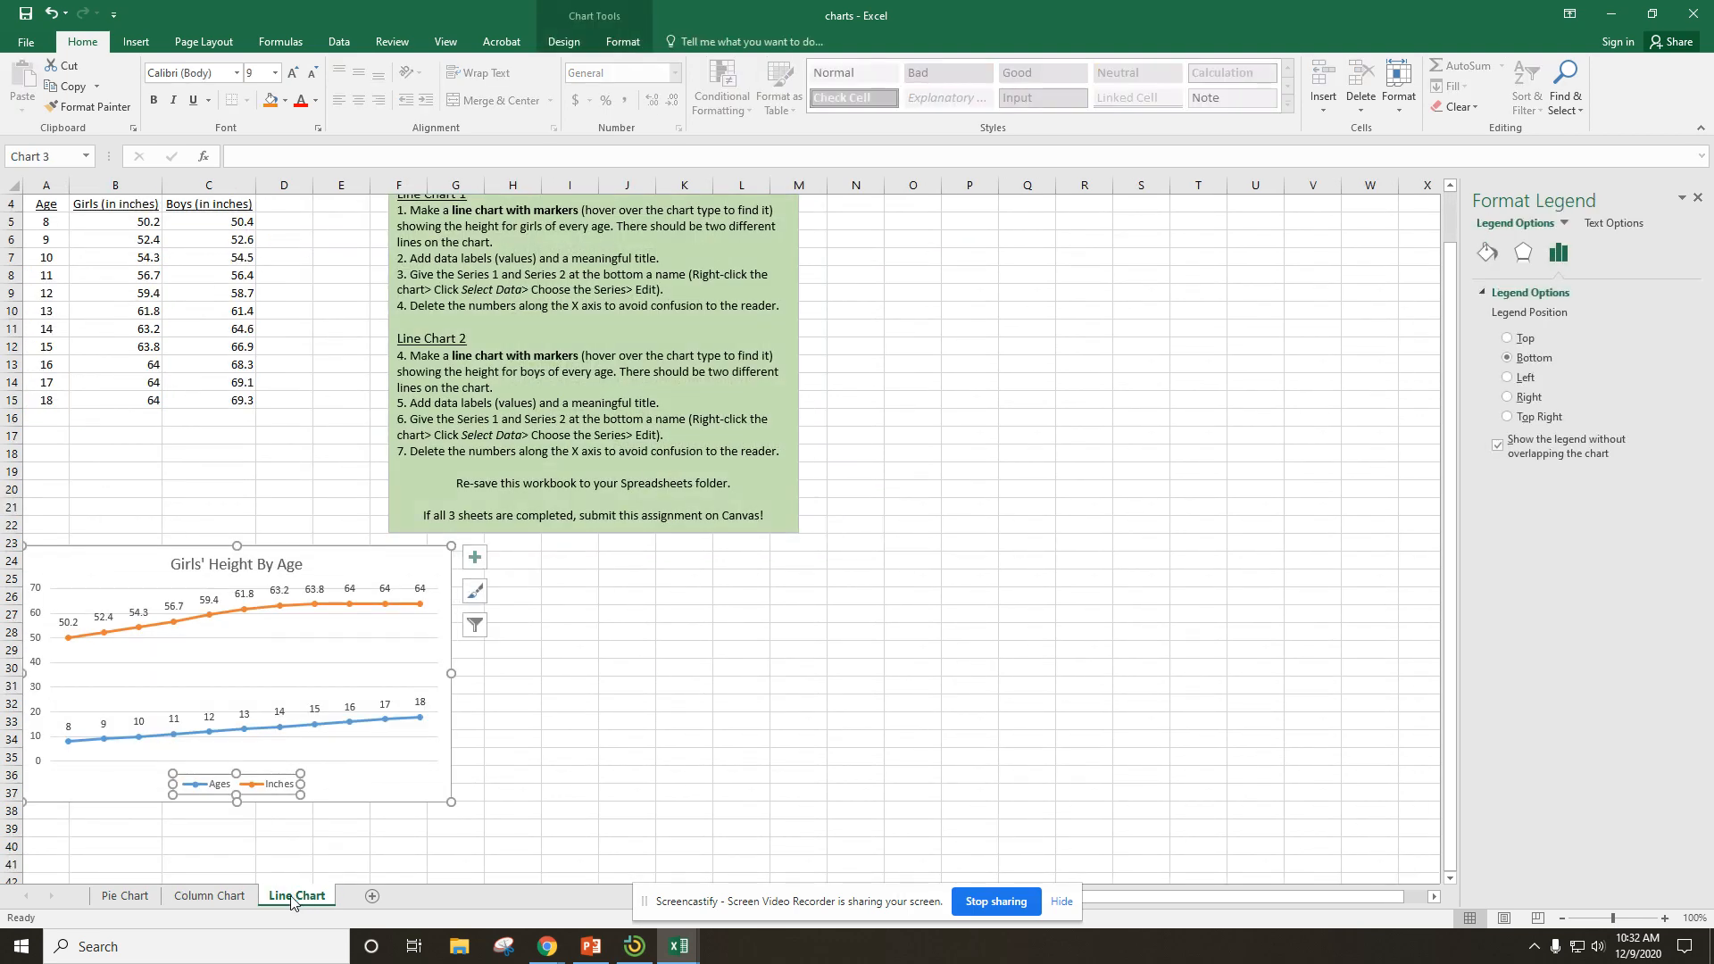
{"action": "left_click", "coordinate": [199, 898]}
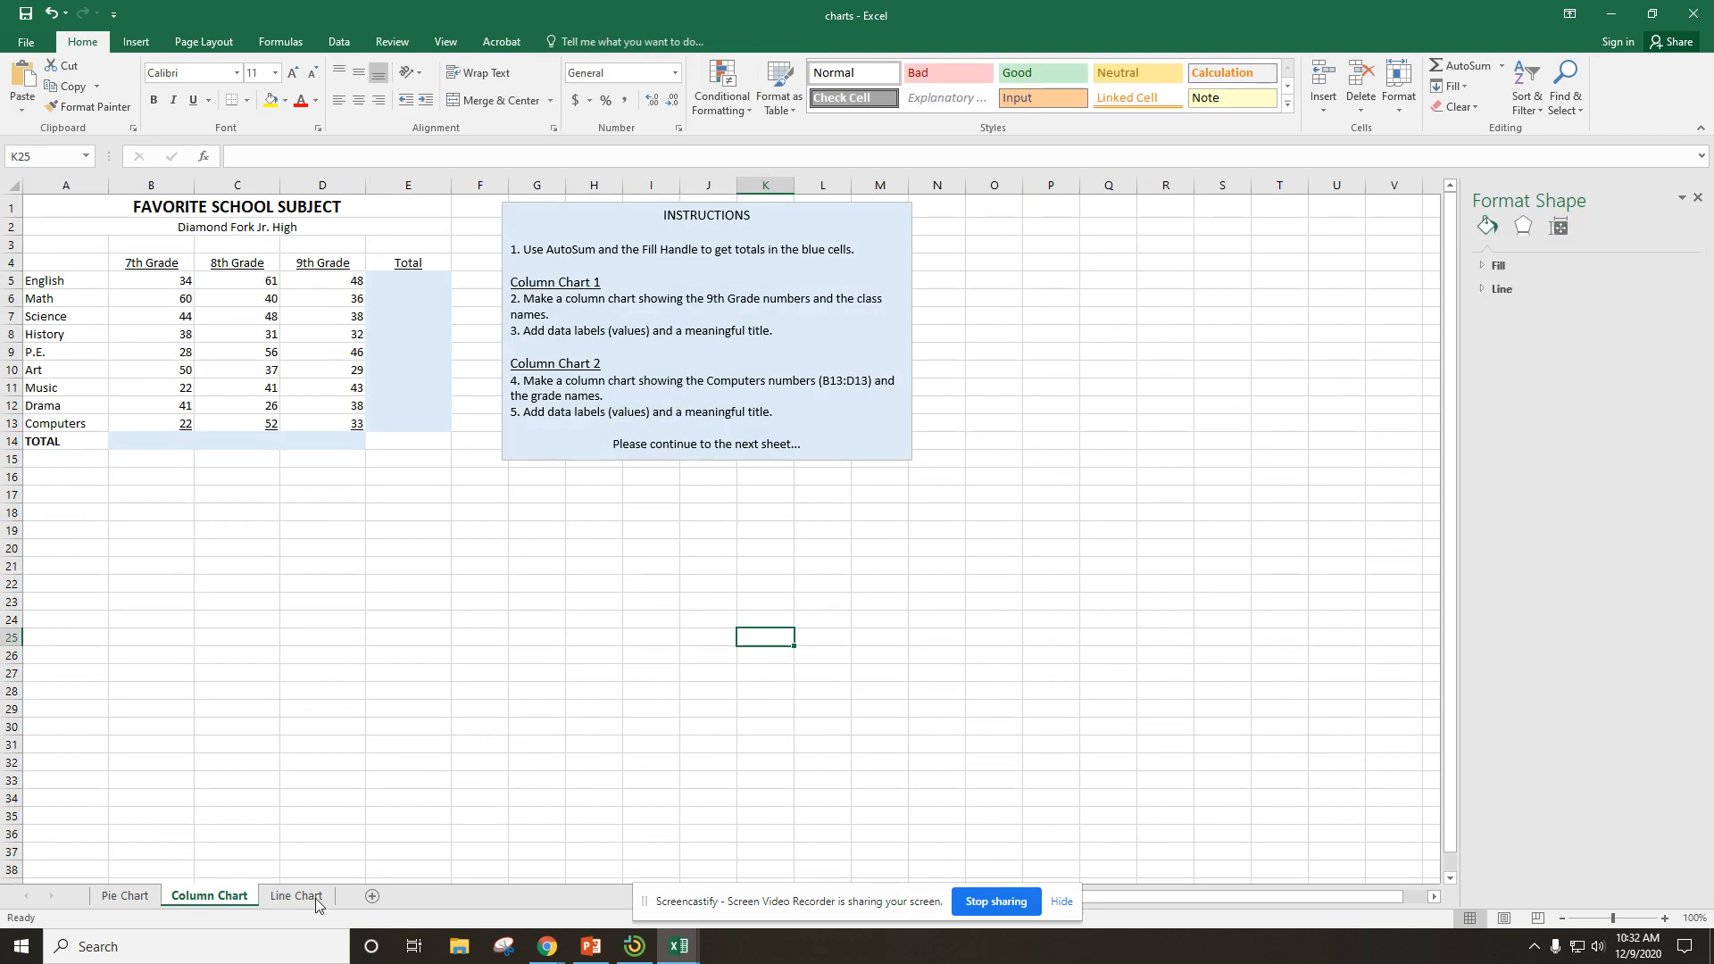
{"action": "left_click", "coordinate": [311, 897]}
{"action": "left_click", "coordinate": [138, 895]}
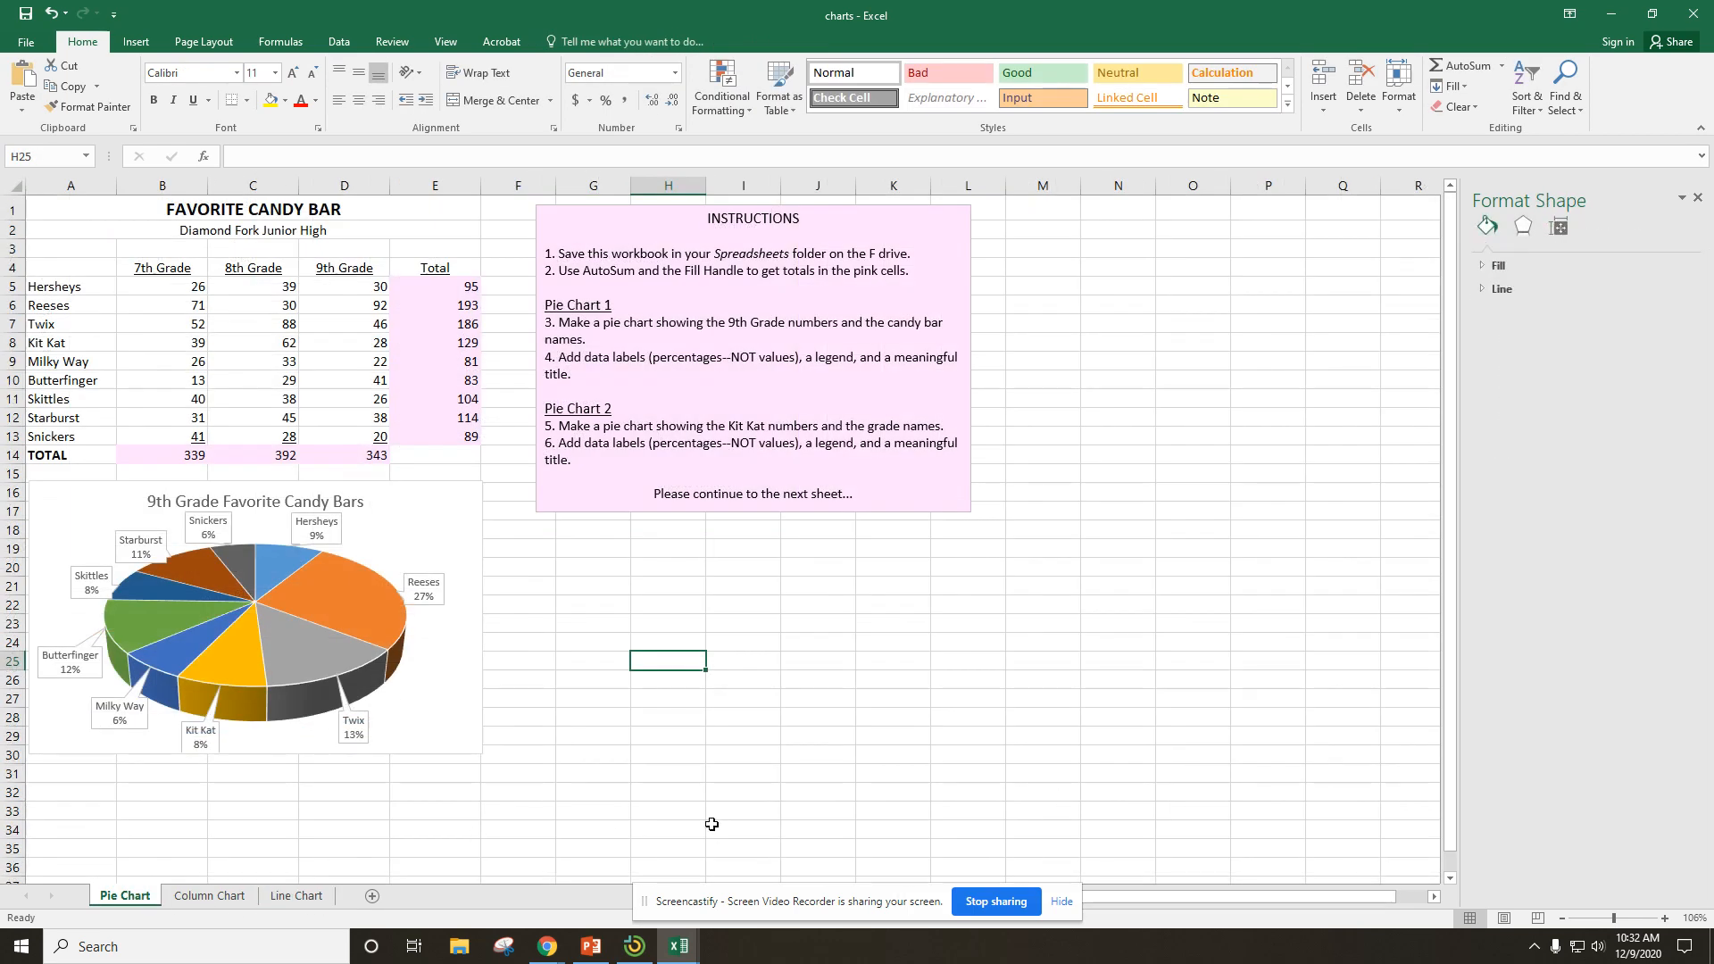